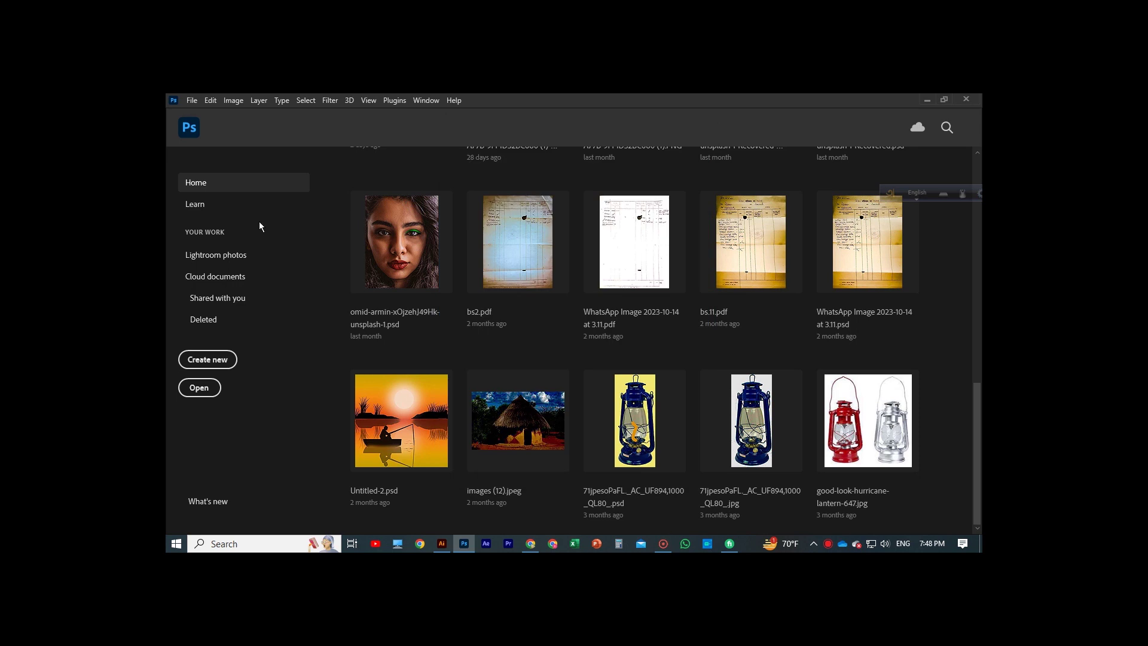
# Create a new 2000 x 2000 px document from the preset.
pyautogui.click(191, 99)
pyautogui.click(209, 116)
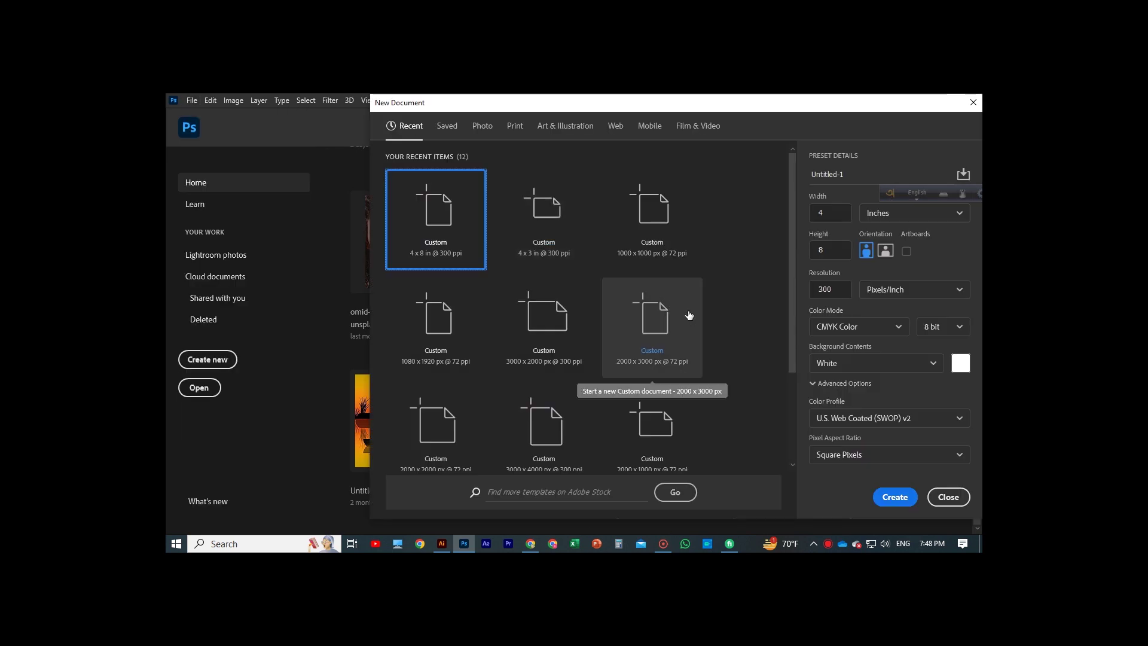
pyautogui.scroll(-2, 661, 371)
pyautogui.doubleClick(651, 382)
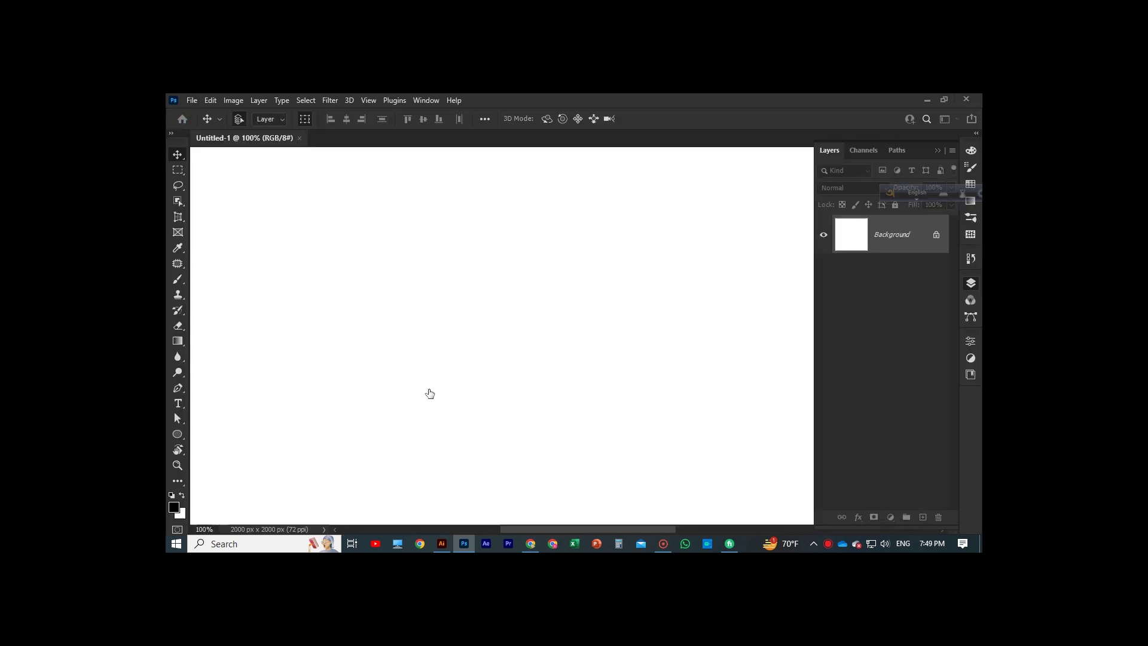
# Embed the coffee mug photo and scale it to fill the square canvas.
pyautogui.click(192, 99)
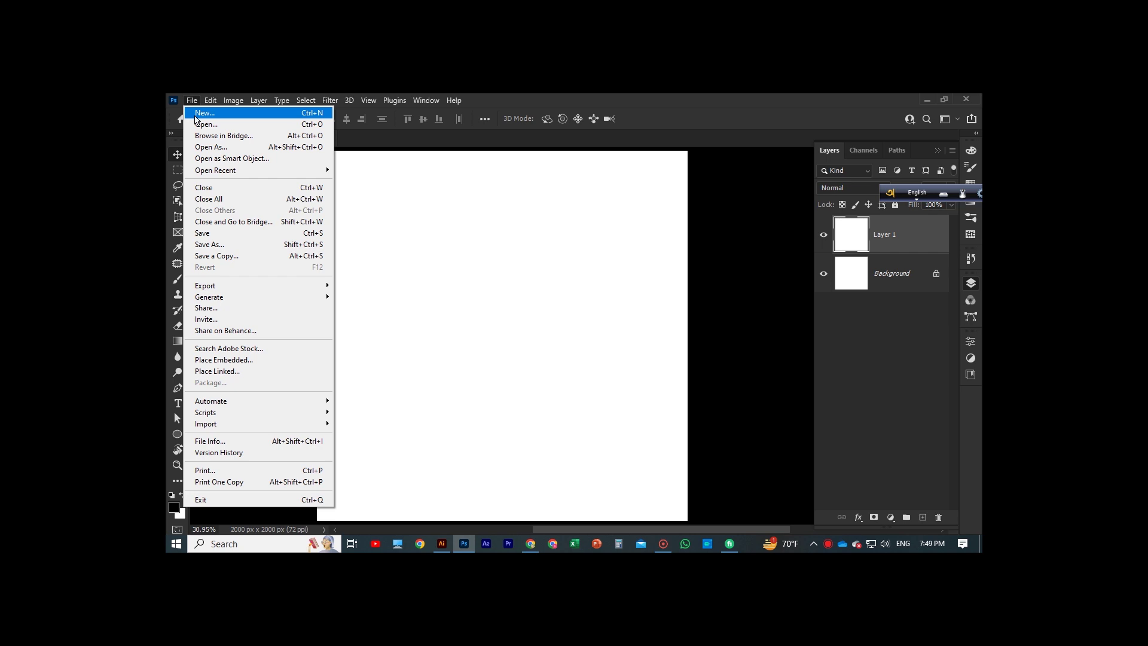
pyautogui.click(257, 370)
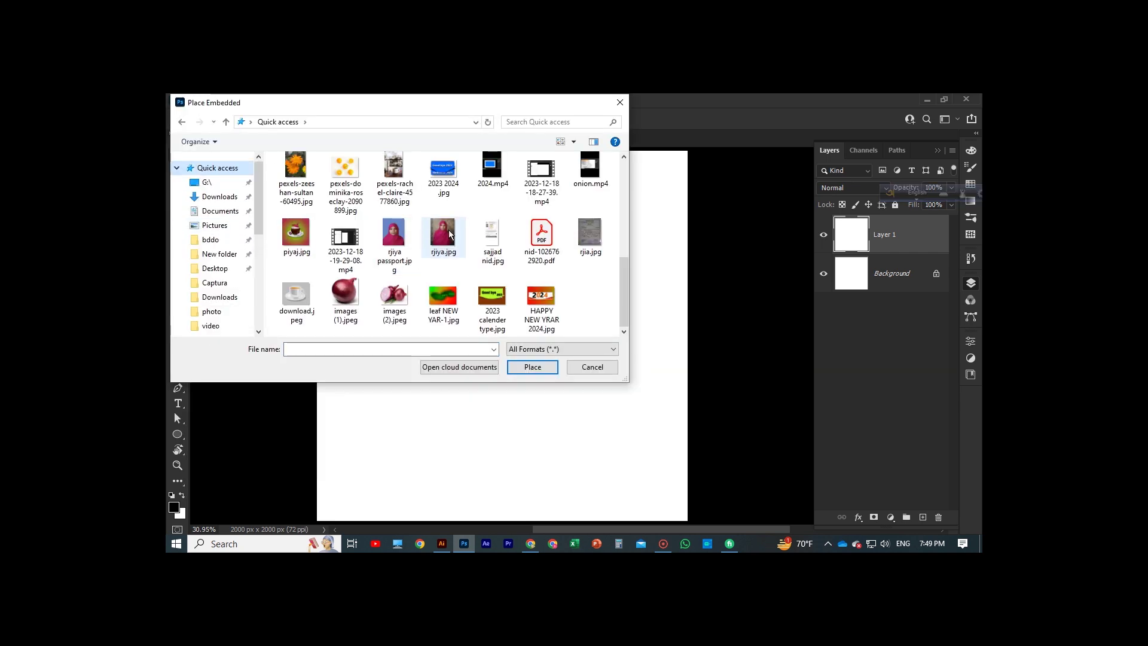
pyautogui.doubleClick(395, 185)
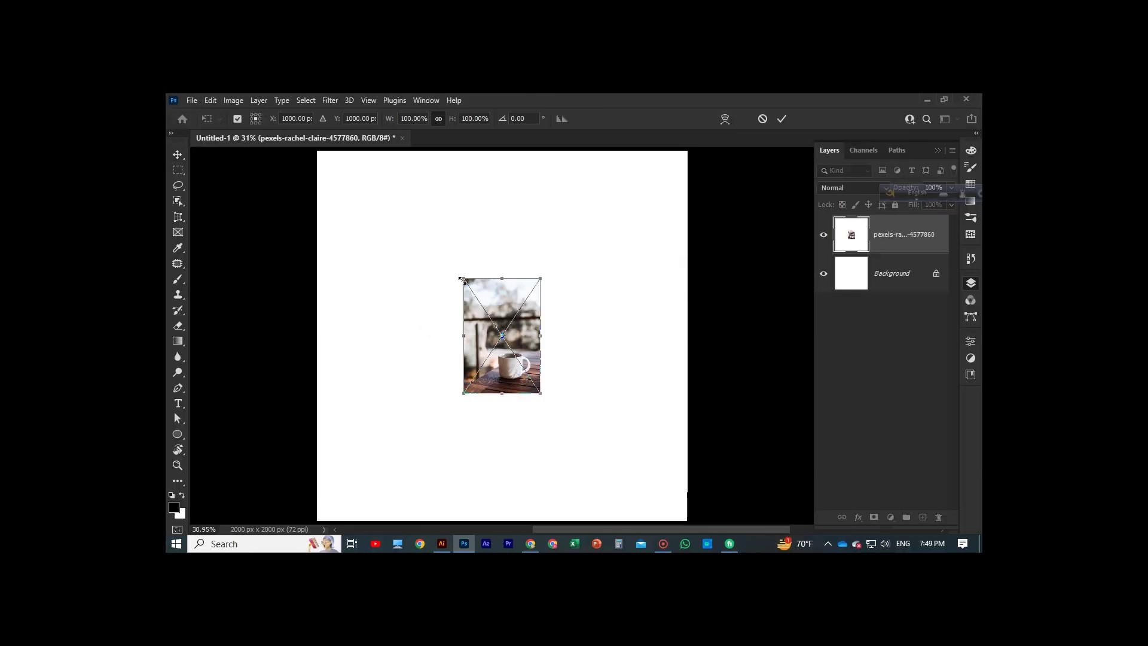
pyautogui.moveTo(463, 280); pyautogui.dragTo(624, 519)
pyautogui.moveTo(392, 173); pyautogui.dragTo(376, 148)
pyautogui.moveTo(624, 518); pyautogui.dragTo(660, 482)
pyautogui.moveTo(660, 323); pyautogui.dragTo(746, 315)
pyautogui.moveTo(550, 390); pyautogui.dragTo(632, 450)
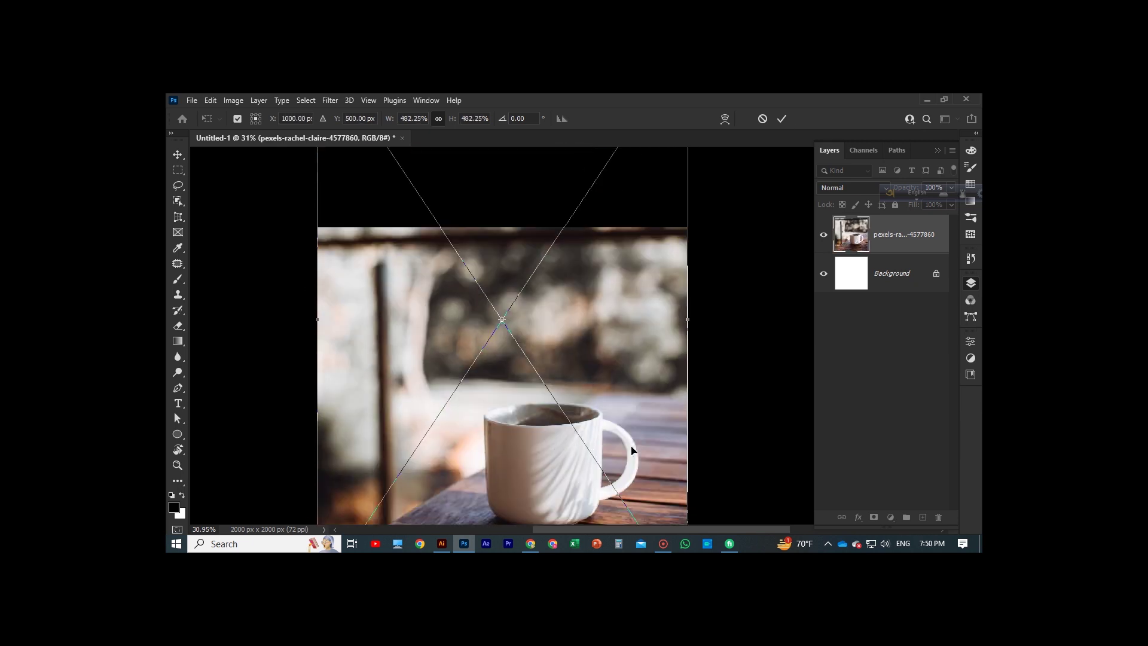
pyautogui.click(783, 119)
pyautogui.hotkey('ctrl', '-')
pyautogui.hotkey('ctrl', '-')
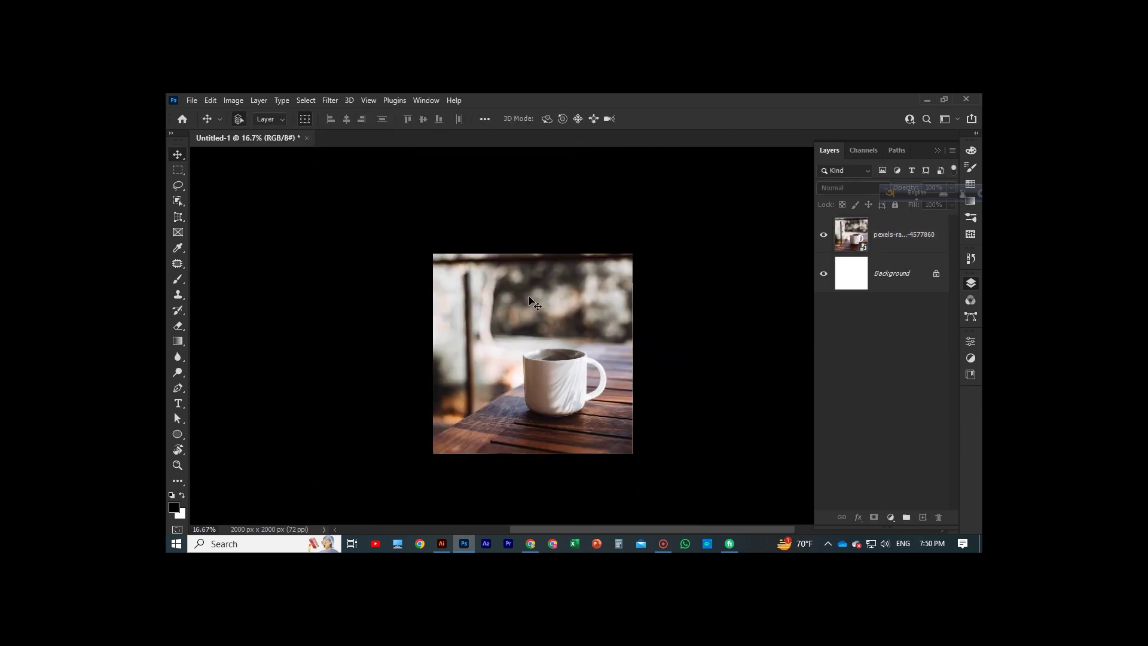
# Add a new empty layer above the mug photo.
pyautogui.hotkey('ctrl', 'shift', 'alt', 'n')
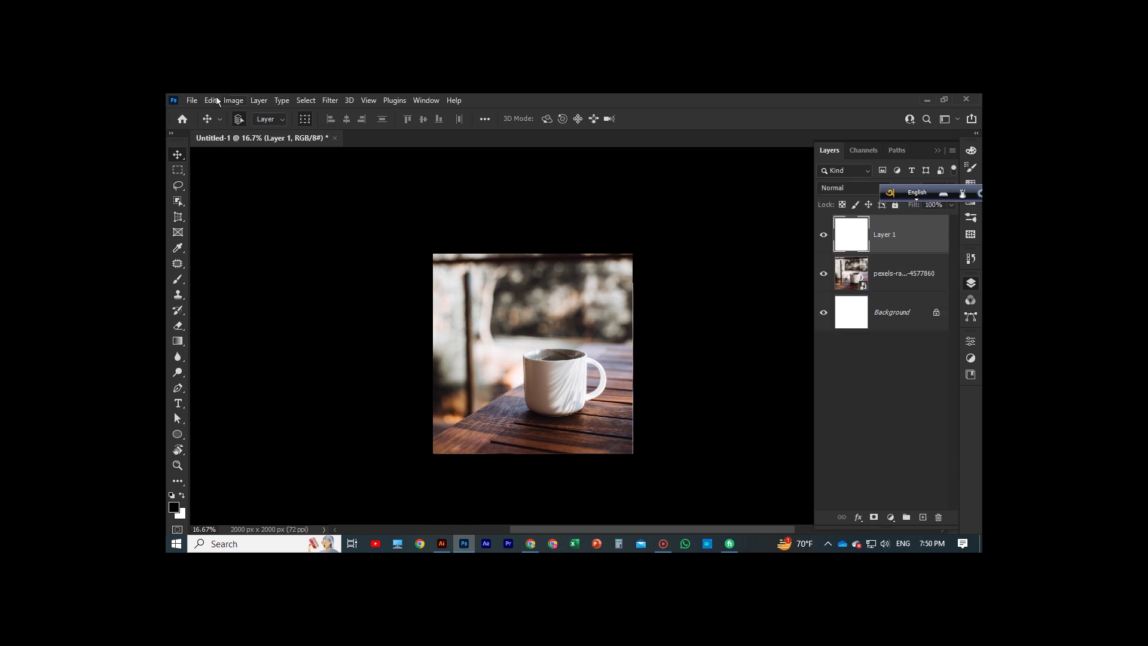
pyautogui.click(191, 100)
pyautogui.moveTo(206, 285)
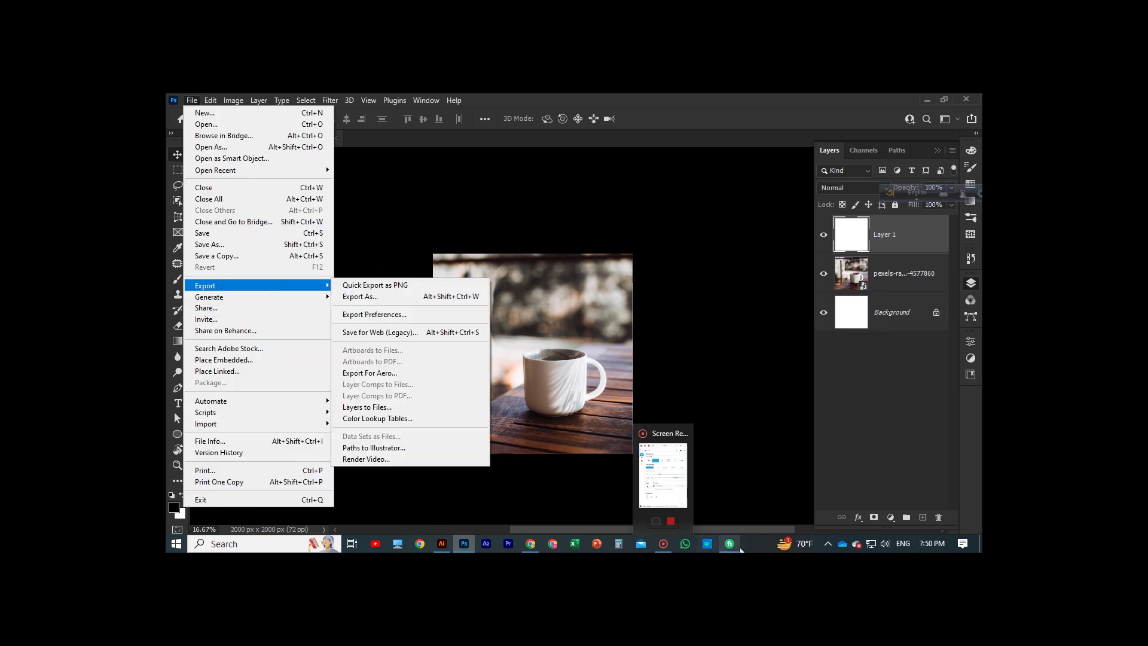
pyautogui.click(828, 544)
pyautogui.rightClick(830, 494)
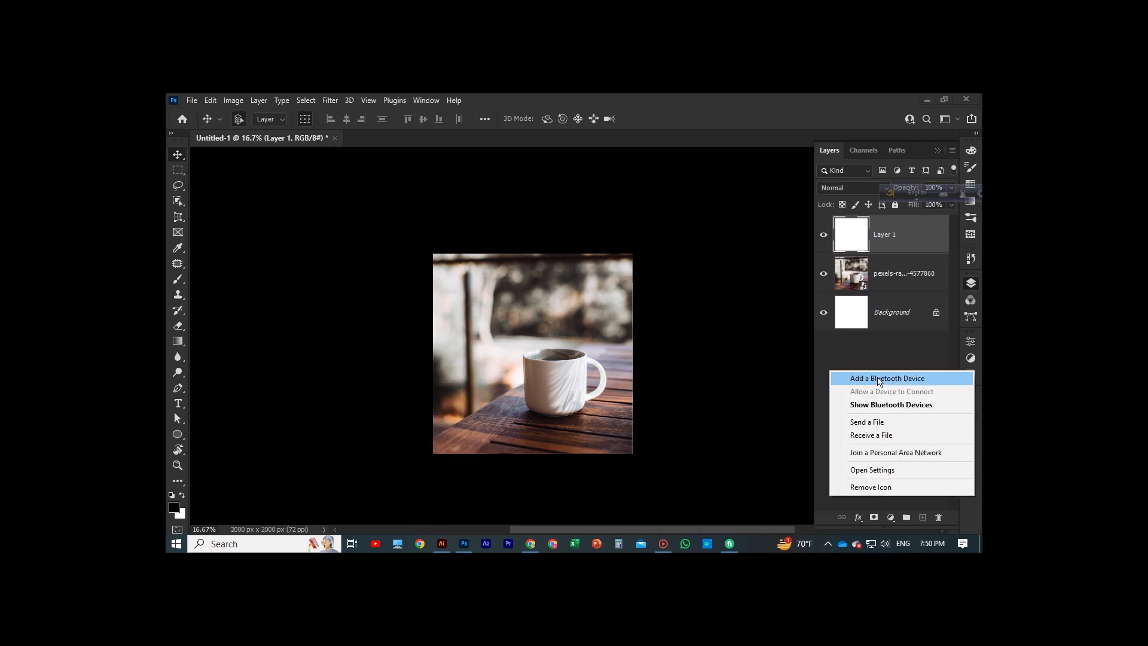
pyautogui.click(871, 435)
# Embed the oranges photo and confirm the Camera Raw import as a smart object.
pyautogui.click(191, 101)
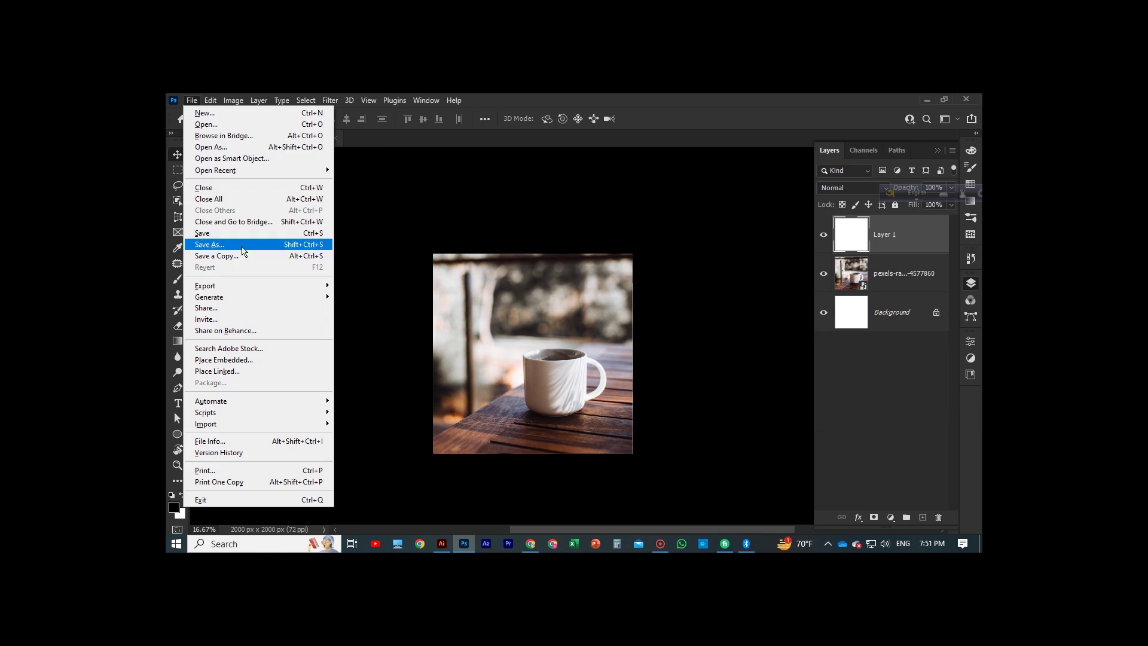
pyautogui.click(224, 359)
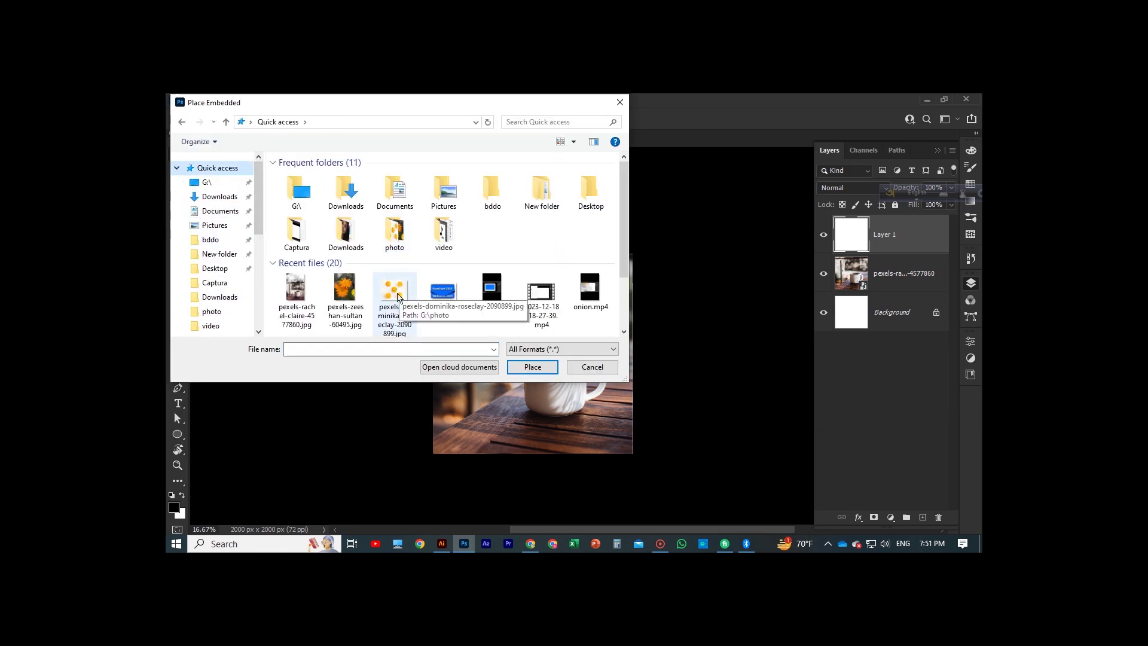
pyautogui.doubleClick(394, 293)
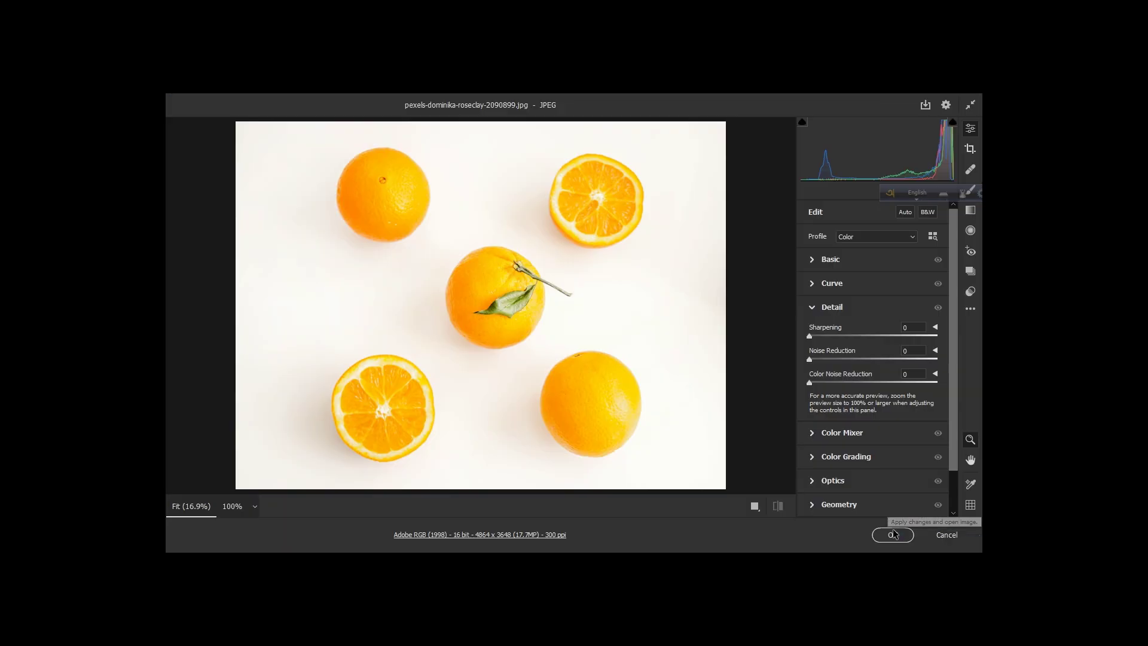
pyautogui.click(893, 534)
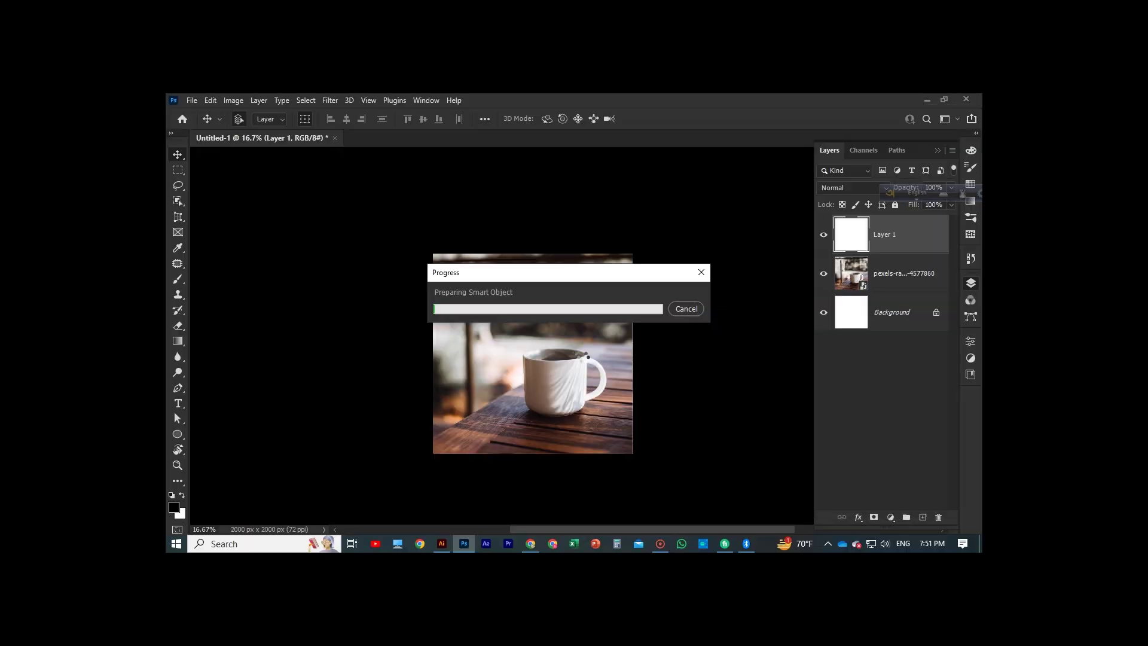
# Object-select the halved orange at top right and paste it onto its own layer.
pyautogui.scroll(2, 491, 357)
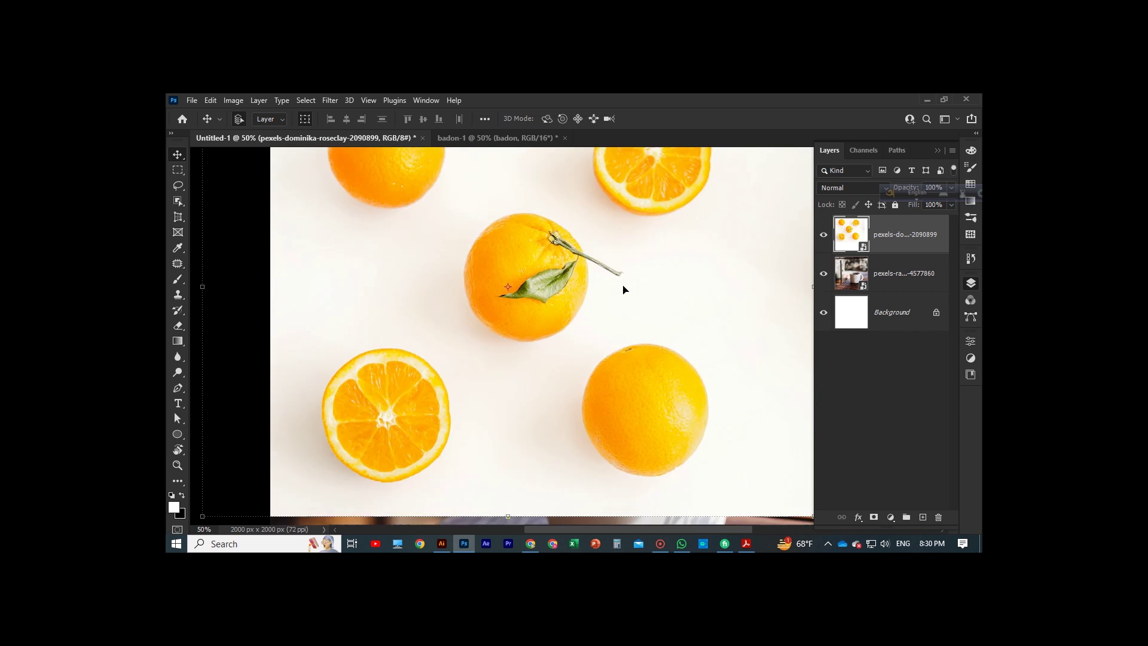
pyautogui.click(178, 201)
pyautogui.click(228, 202)
pyautogui.moveTo(583, 175); pyautogui.dragTo(738, 282)
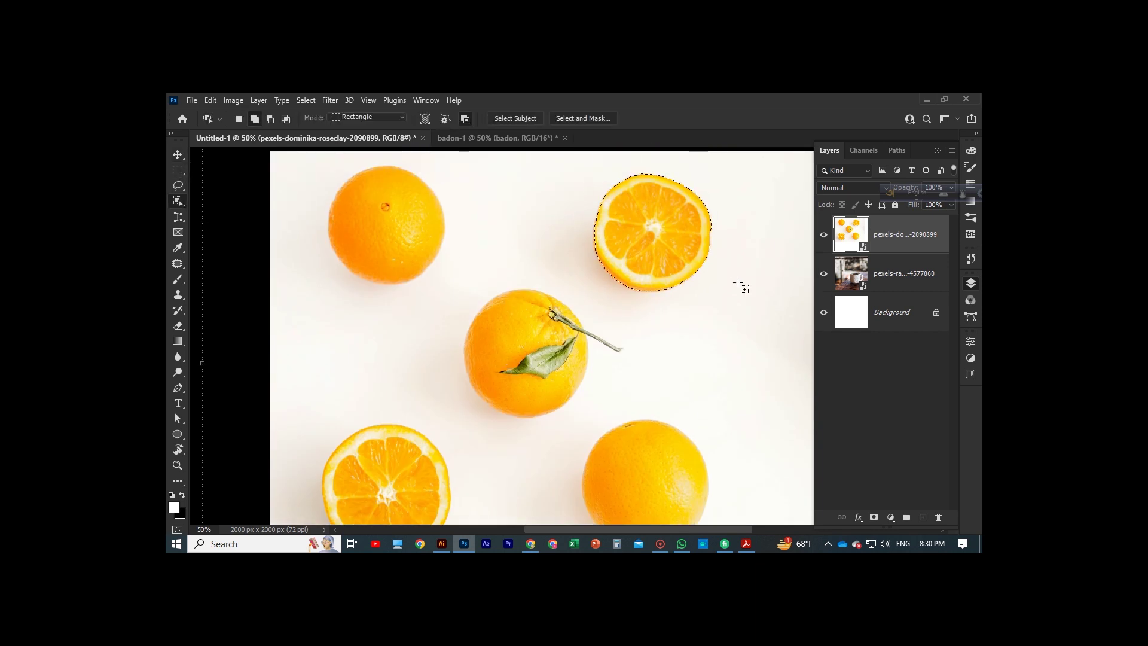
pyautogui.rightClick(886, 233)
pyautogui.click(801, 327)
pyautogui.press('Delete')
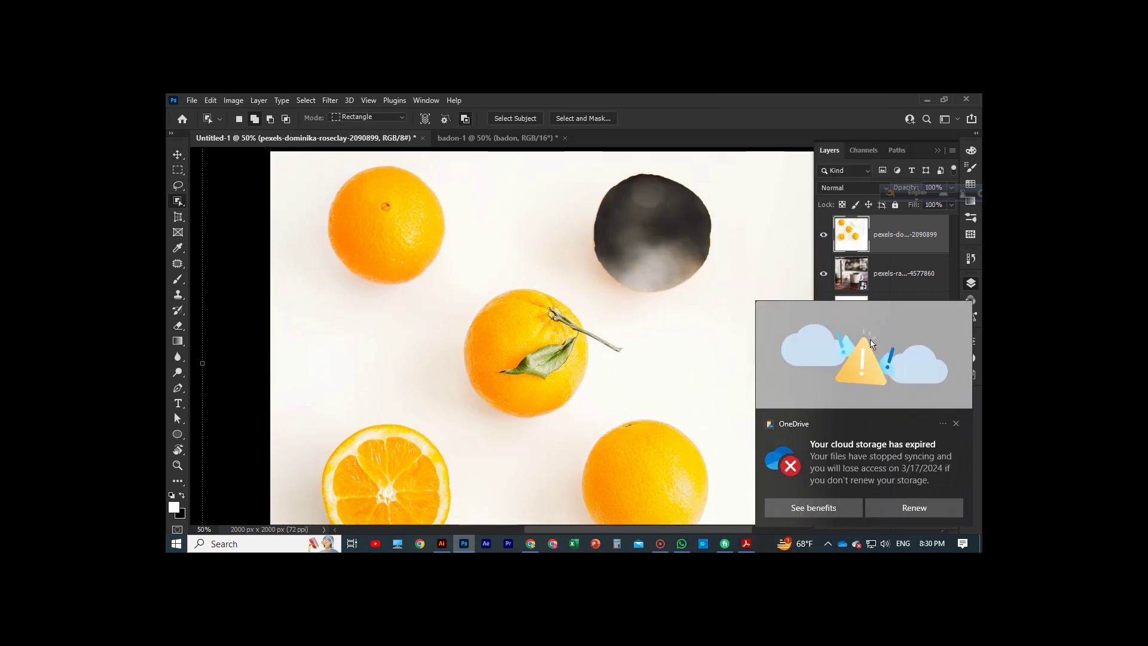
pyautogui.hotkey('ctrl', 'd')
pyautogui.scroll(-2, 703, 295)
pyautogui.hotkey('ctrl', 'v')
pyautogui.scroll(1, 697, 290)
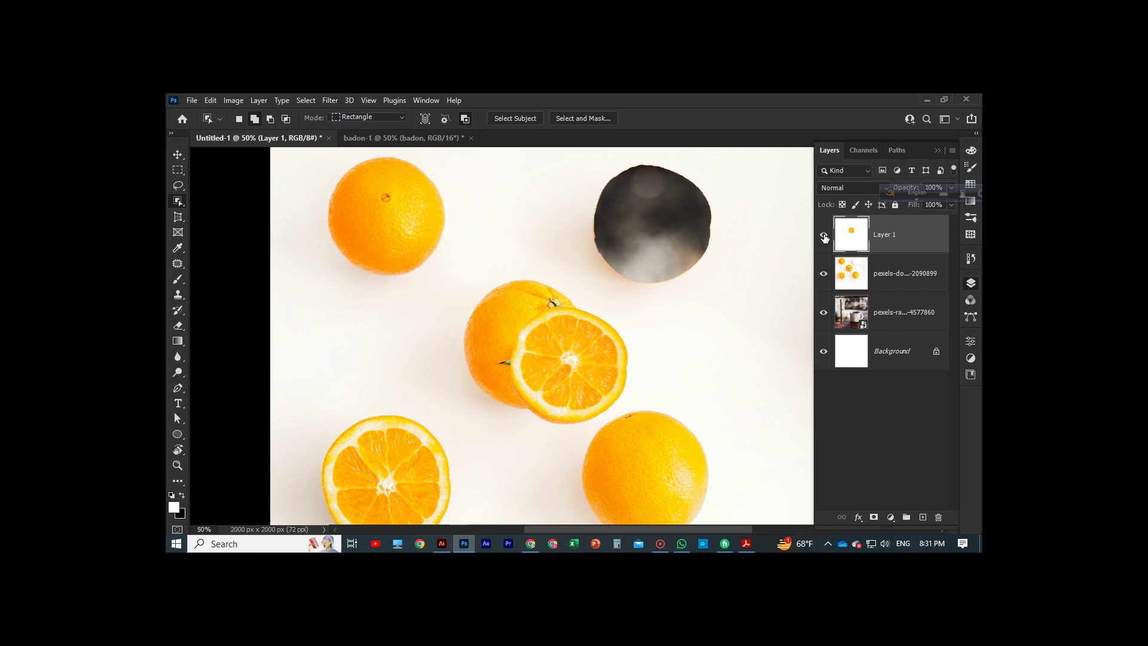
# Select the whole top-left orange on the oranges layer, then cut and paste it as a layer.
pyautogui.moveTo(314, 196); pyautogui.dragTo(441, 296)
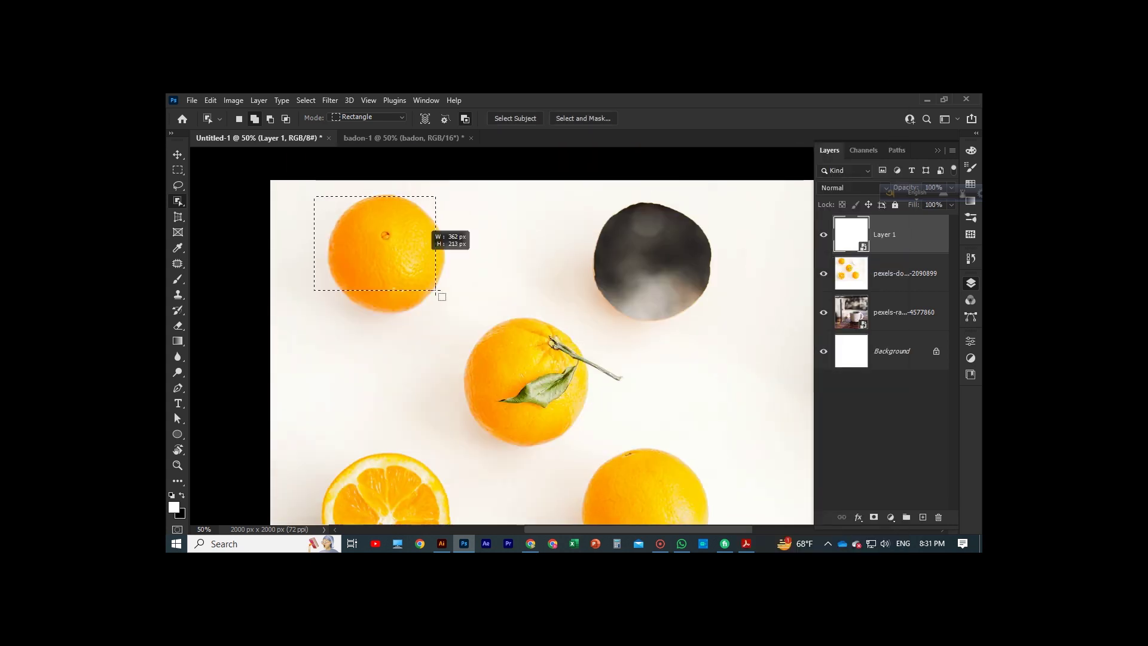
pyautogui.click(579, 274)
pyautogui.click(903, 273)
pyautogui.moveTo(315, 194); pyautogui.dragTo(472, 299)
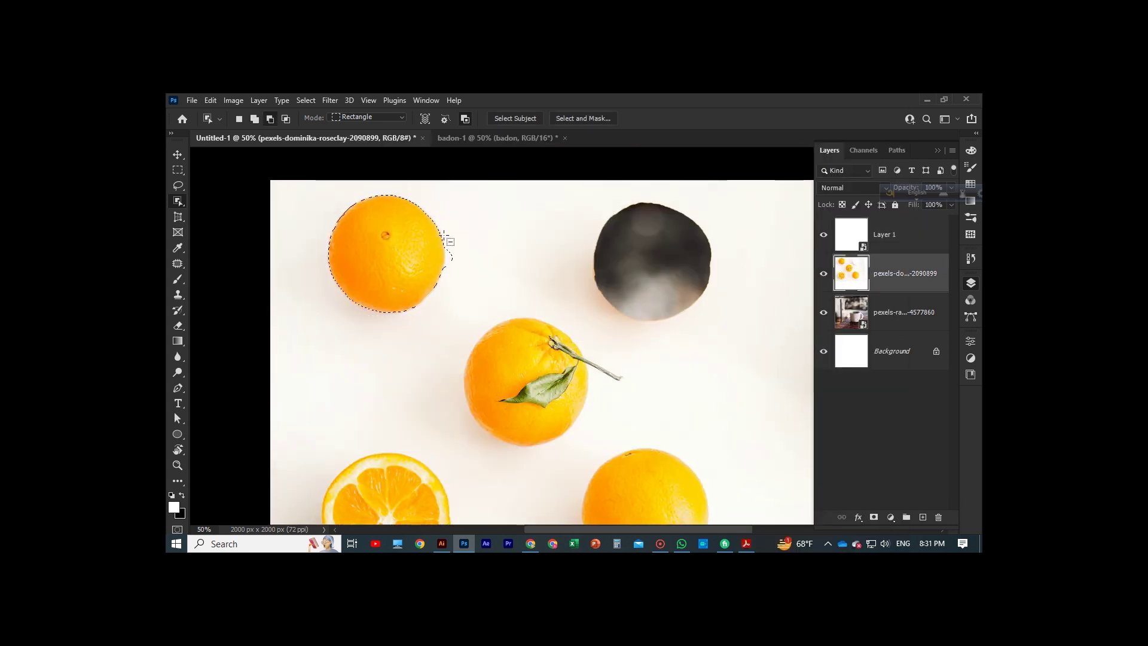
pyautogui.hotkey('ctrl', 'x')
pyautogui.hotkey('ctrl', 'v')
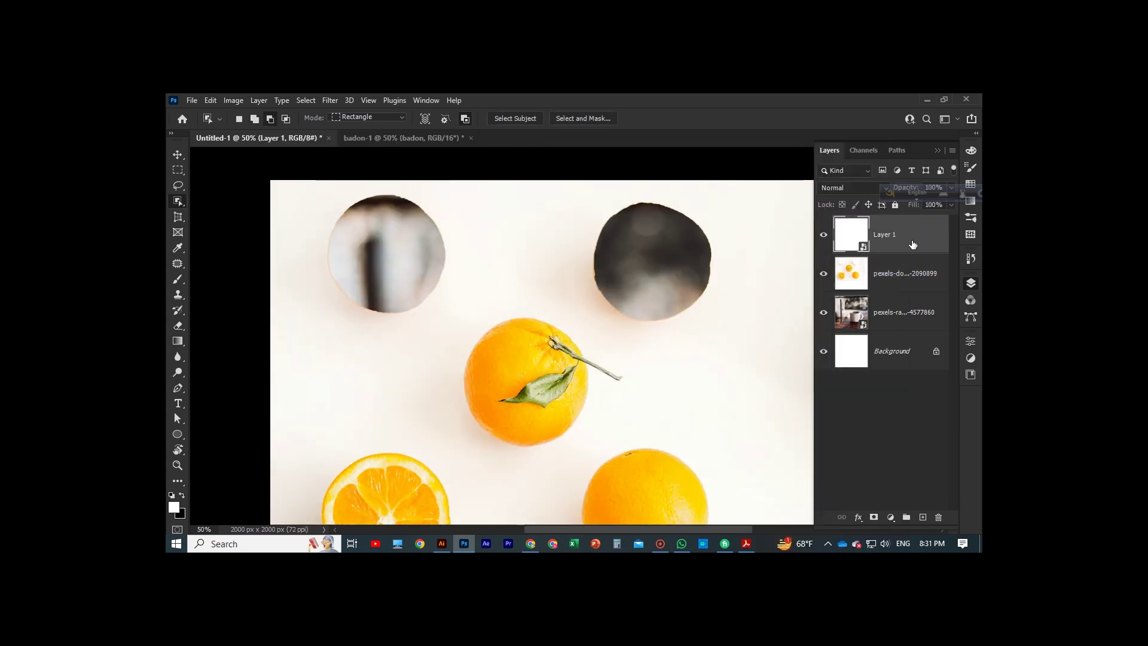
pyautogui.rightClick(909, 235)
pyautogui.press('Escape')
# Delete the oranges photo layer and paste the copied orange as a new layer.
pyautogui.press('v')
pyautogui.keyDown('ctrl'); pyautogui.click(716, 345); pyautogui.keyUp('ctrl')
pyautogui.scroll(-2, 725, 339)
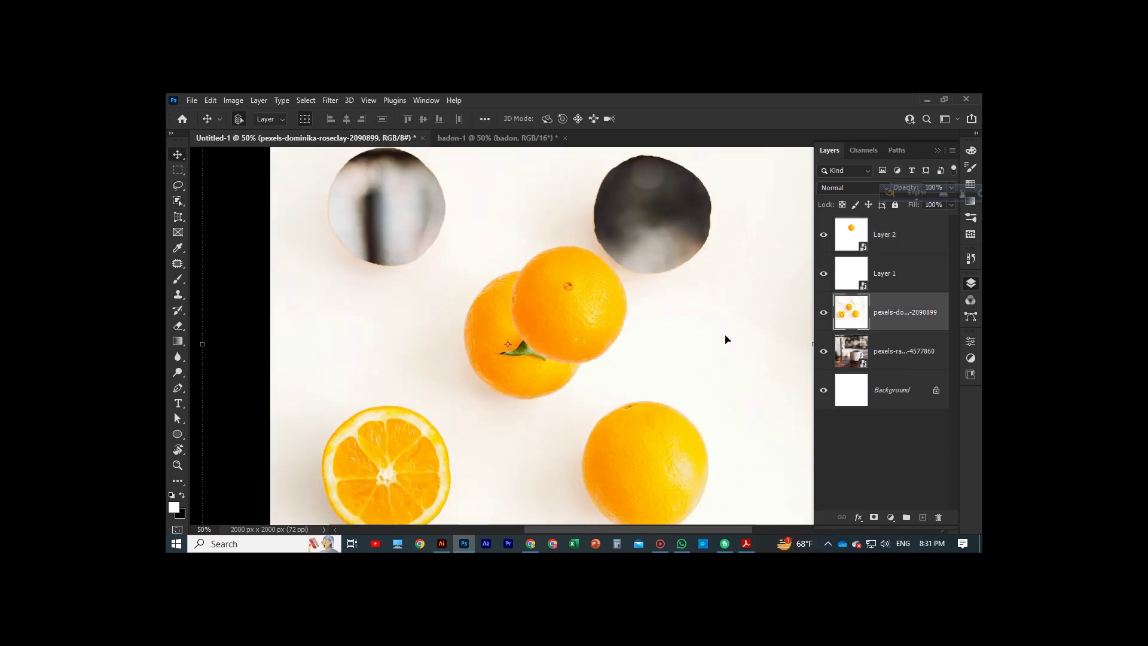
pyautogui.press('Delete')
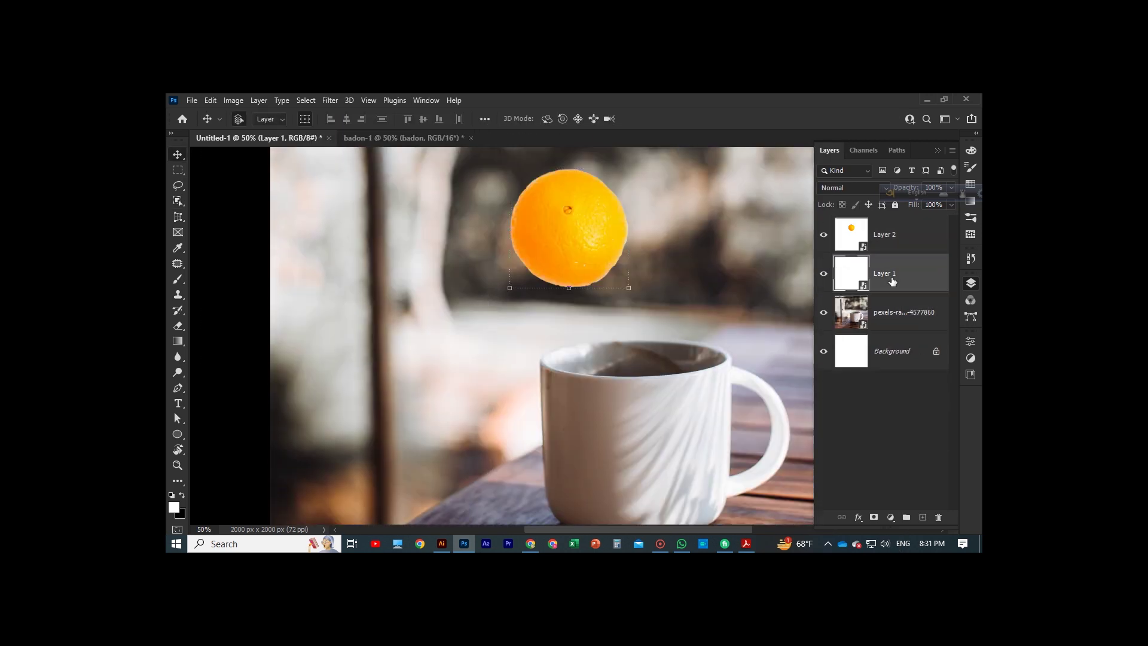
pyautogui.hotkey('ctrl', ']')
pyautogui.hotkey('ctrl', '-')
pyautogui.hotkey('ctrl', '-')
pyautogui.hotkey('ctrl', '-')
pyautogui.hotkey('ctrl', 'v')
# Undo the layer changes until the pexels-do oranges layer returns below Layer 1.
pyautogui.rightClick(909, 273)
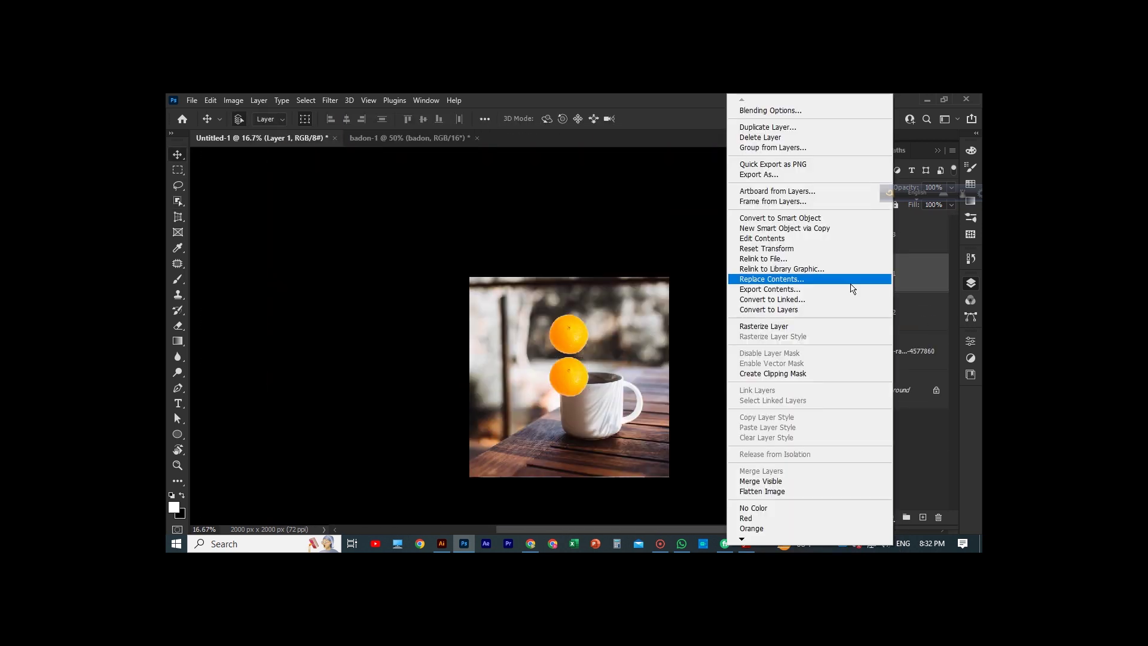
pyautogui.click(844, 280)
pyautogui.click(904, 308)
pyautogui.hotkey('alt', '.')
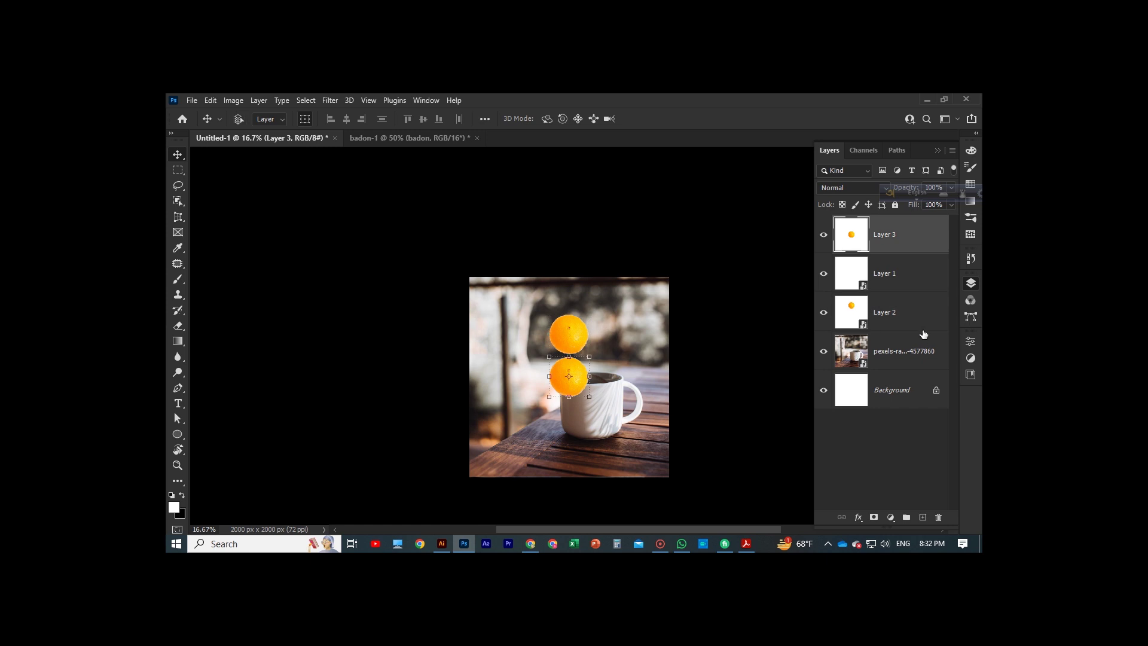
pyautogui.hotkey('ctrl', 'z')
pyautogui.hotkey('ctrl', 'z')
pyautogui.hotkey('ctrl', 'z')
pyautogui.hotkey('ctrl', 'z')
pyautogui.hotkey('ctrl', 'z')
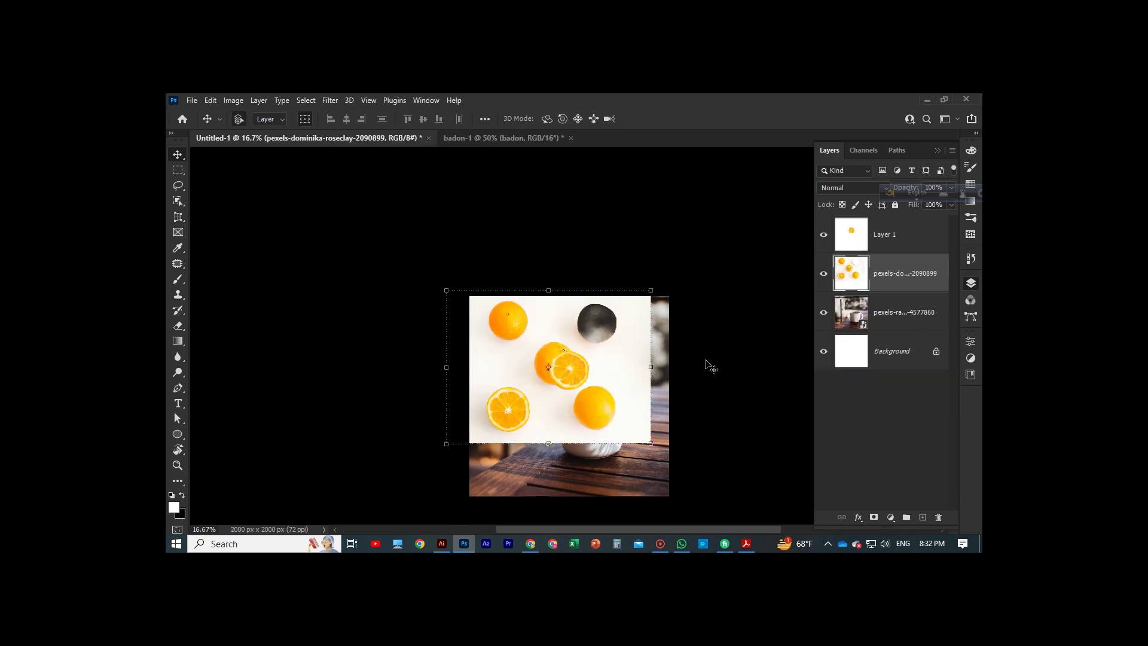
# Zoom in, clear the selection and switch to the Object Selection tool.
pyautogui.hotkey('ctrl', '+')
pyautogui.hotkey('ctrl', '+')
pyautogui.hotkey('ctrl', '+')
pyautogui.rightClick(885, 236)
pyautogui.click(795, 257)
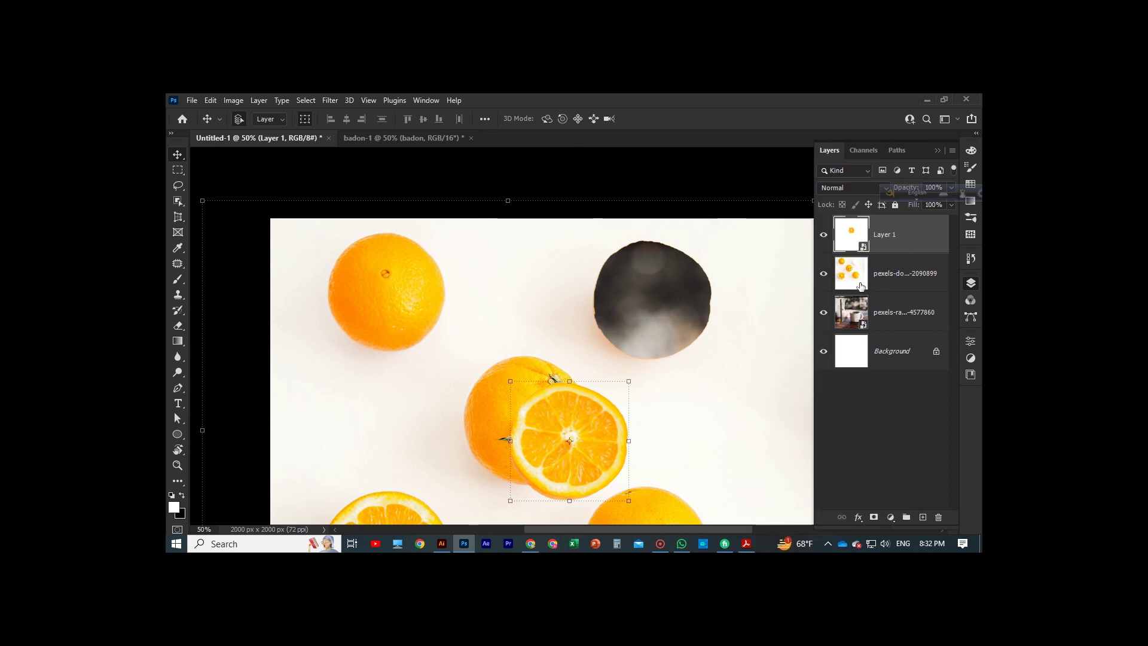
pyautogui.click(177, 170)
pyautogui.click(219, 174)
pyautogui.hotkey('ctrl', 'd')
pyautogui.press('w')
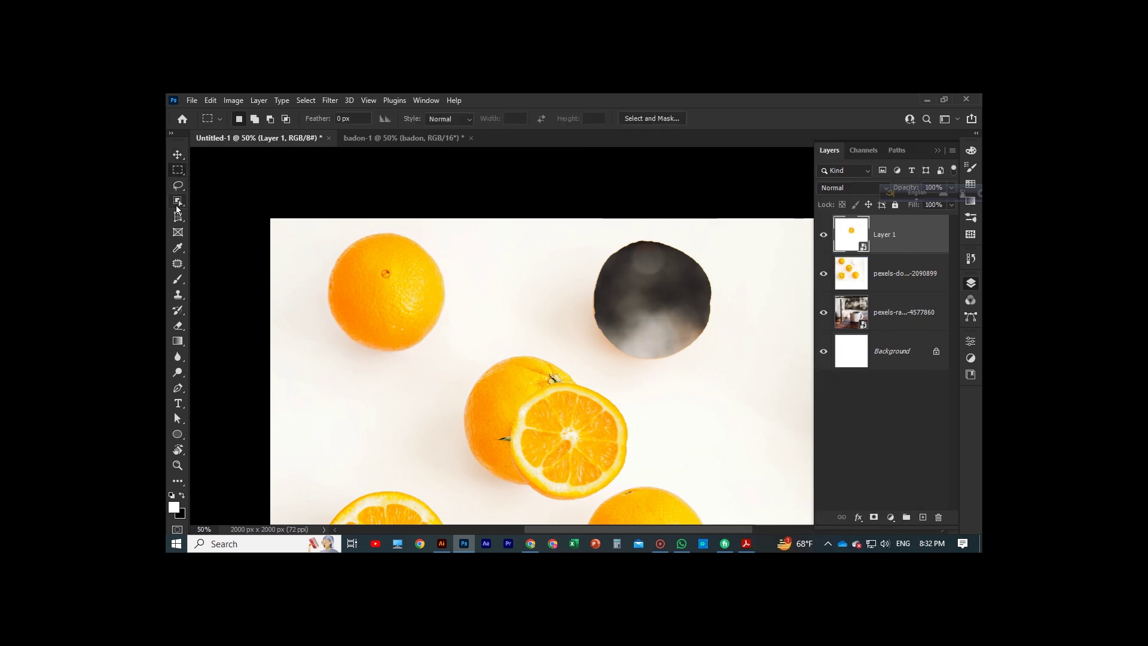
# Cut the whole orange, paste it as a new layer and convert it to a smart object.
pyautogui.hotkey('ctrl', 'x')
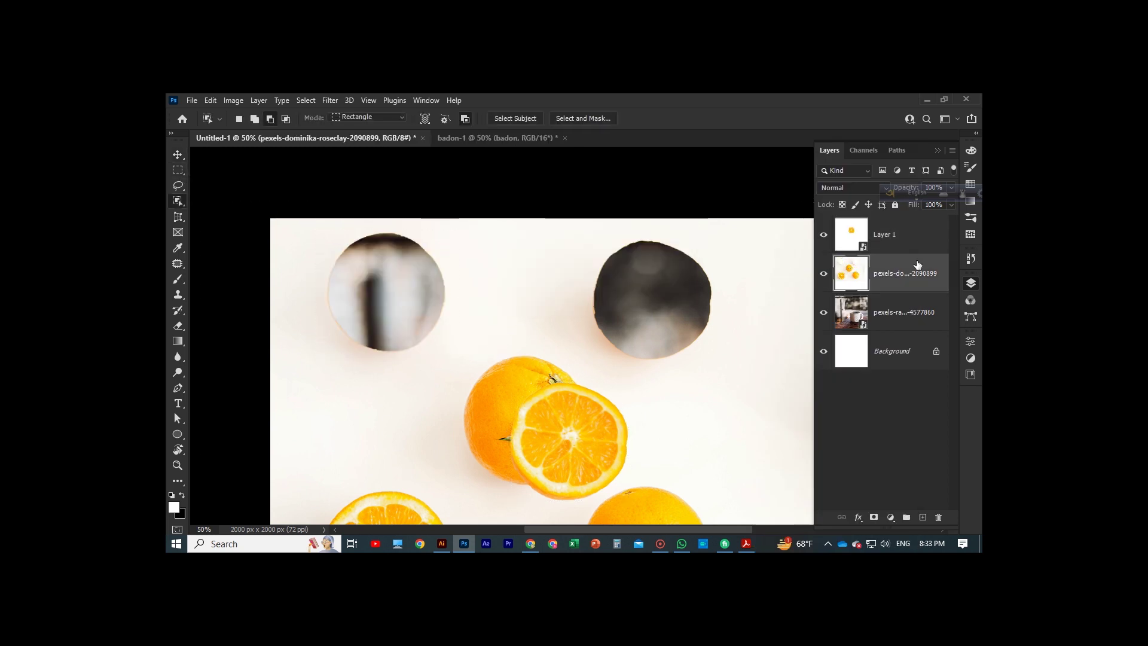
pyautogui.click(908, 242)
pyautogui.click(903, 312)
pyautogui.hotkey('ctrl', 'v')
pyautogui.press('v')
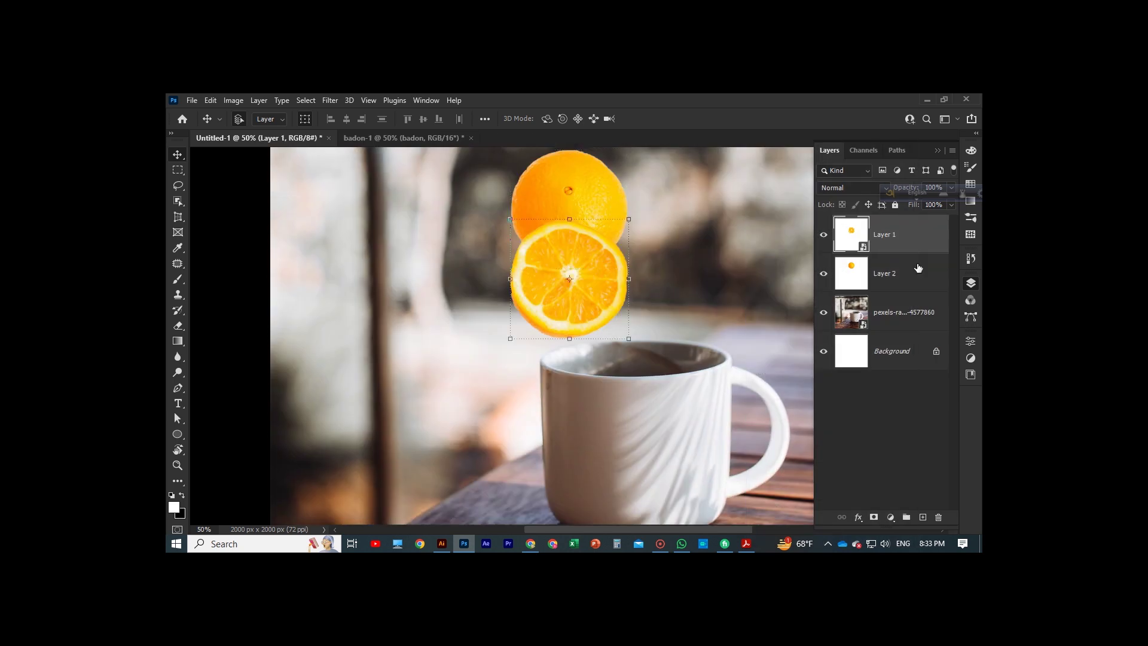
pyautogui.rightClick(905, 272)
pyautogui.click(783, 259)
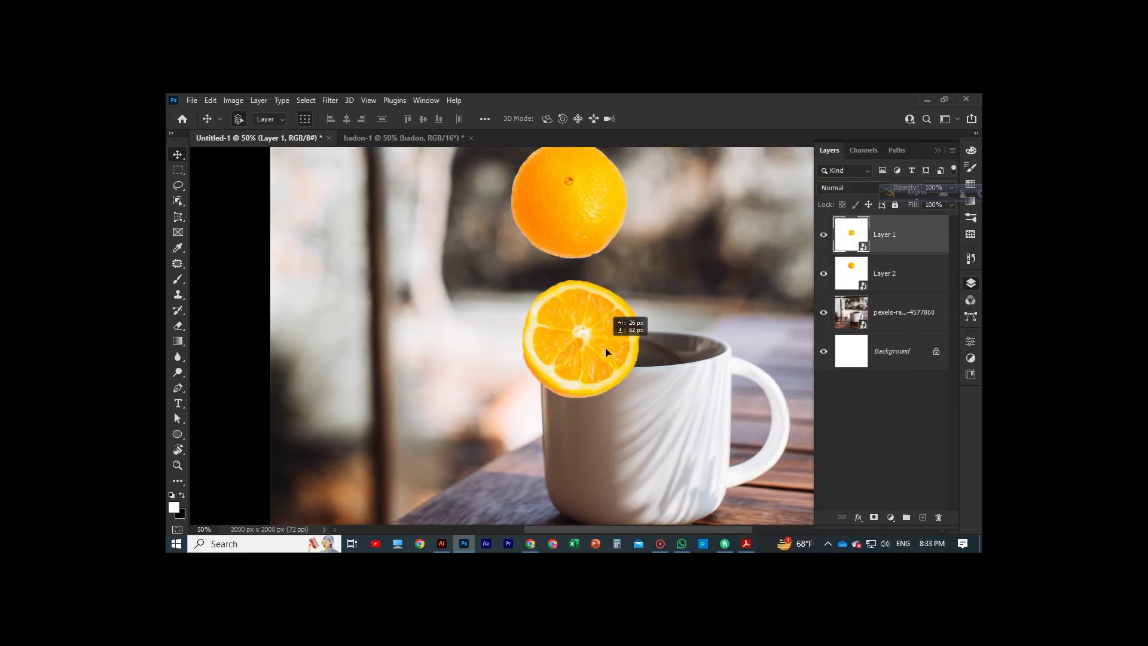
# Move the orange half left, enlarge the whole orange, and place it up-left of the mug.
pyautogui.moveTo(614, 327); pyautogui.dragTo(384, 328)
pyautogui.moveTo(567, 174); pyautogui.dragTo(644, 391)
pyautogui.hotkey('ctrl', 't')
pyautogui.moveTo(628, 275)
pyautogui.mouseDown()
pyautogui.moveTo(644, 254)
pyautogui.moveTo(768, 512)
pyautogui.mouseUp()
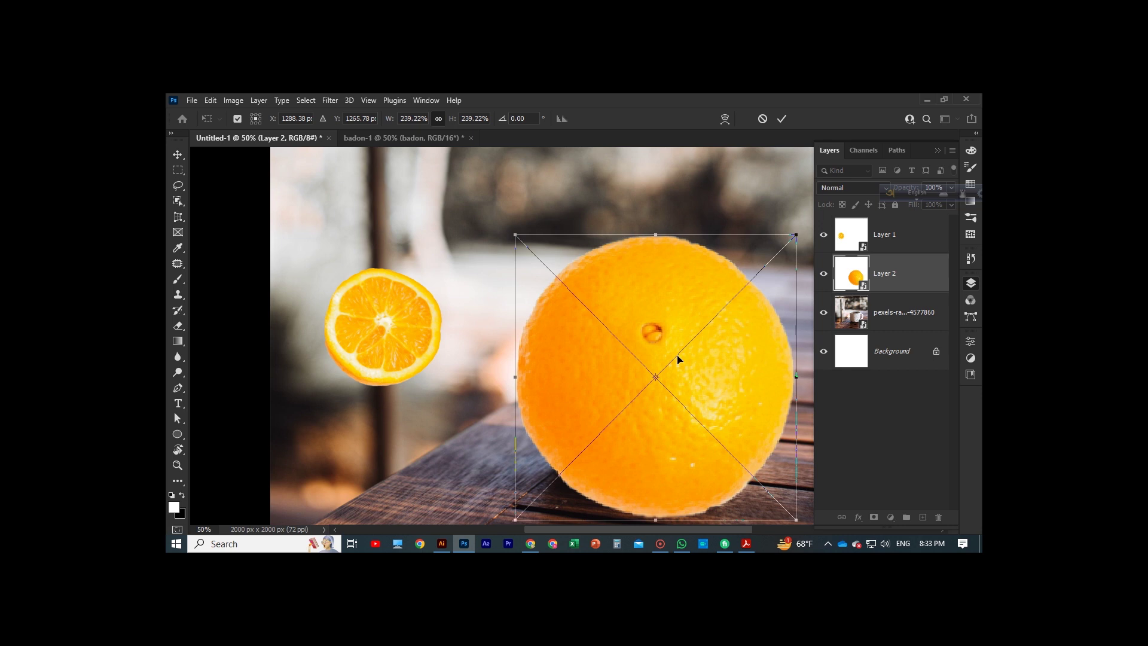
pyautogui.moveTo(661, 263); pyautogui.dragTo(660, 264)
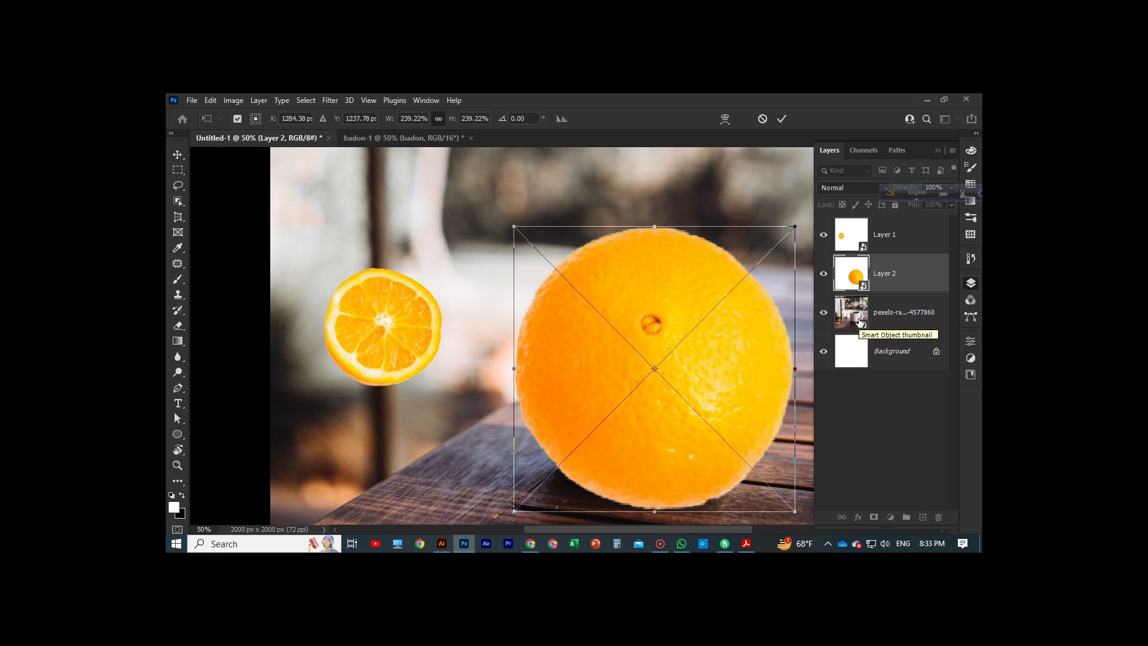
pyautogui.press('Return')
pyautogui.moveTo(655, 367); pyautogui.dragTo(281, 256)
pyautogui.hotkey('ctrl', '+')
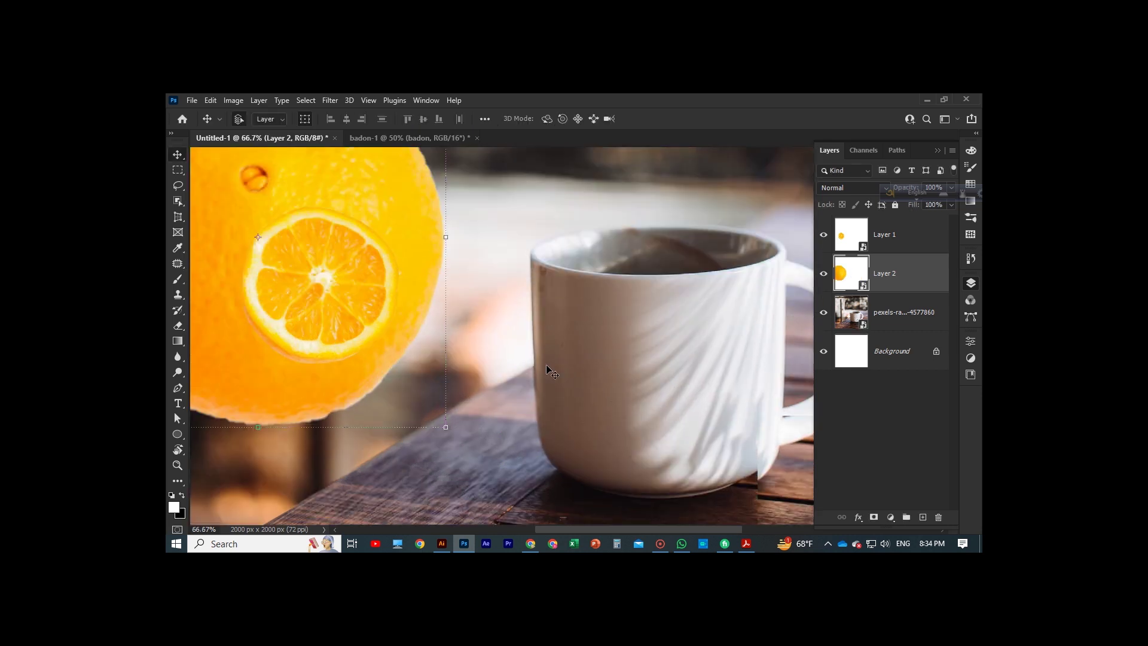
# With the Pen tool at 300% zoom, add a smooth anchor at the rim's left corner.
pyautogui.press('p')
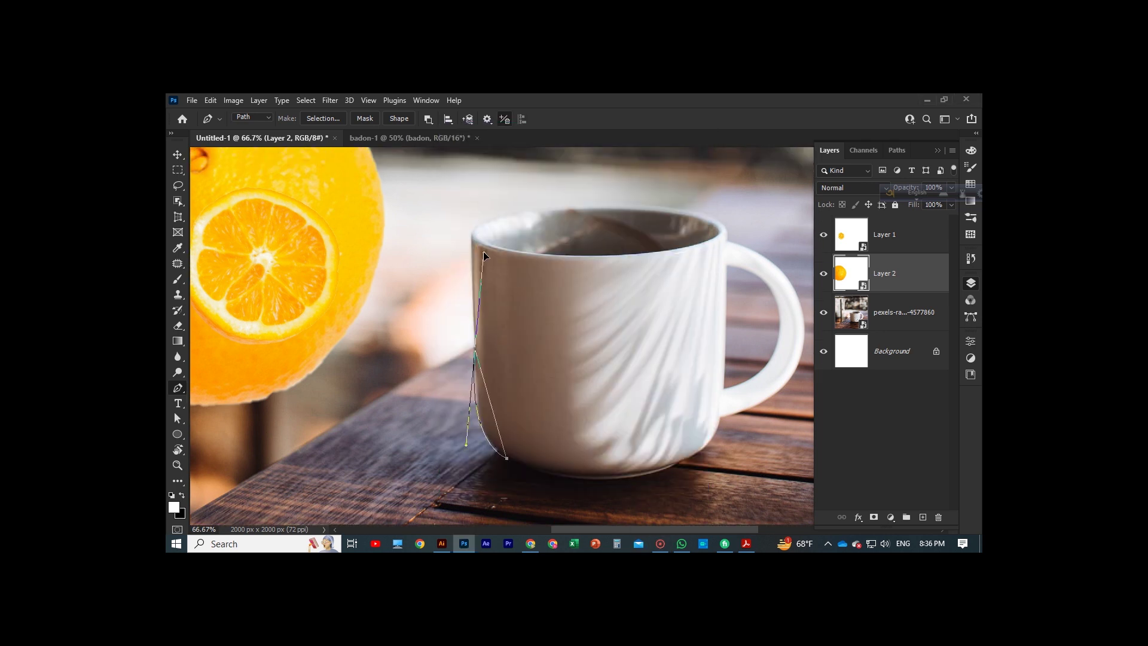
pyautogui.scroll(3, 444, 454)
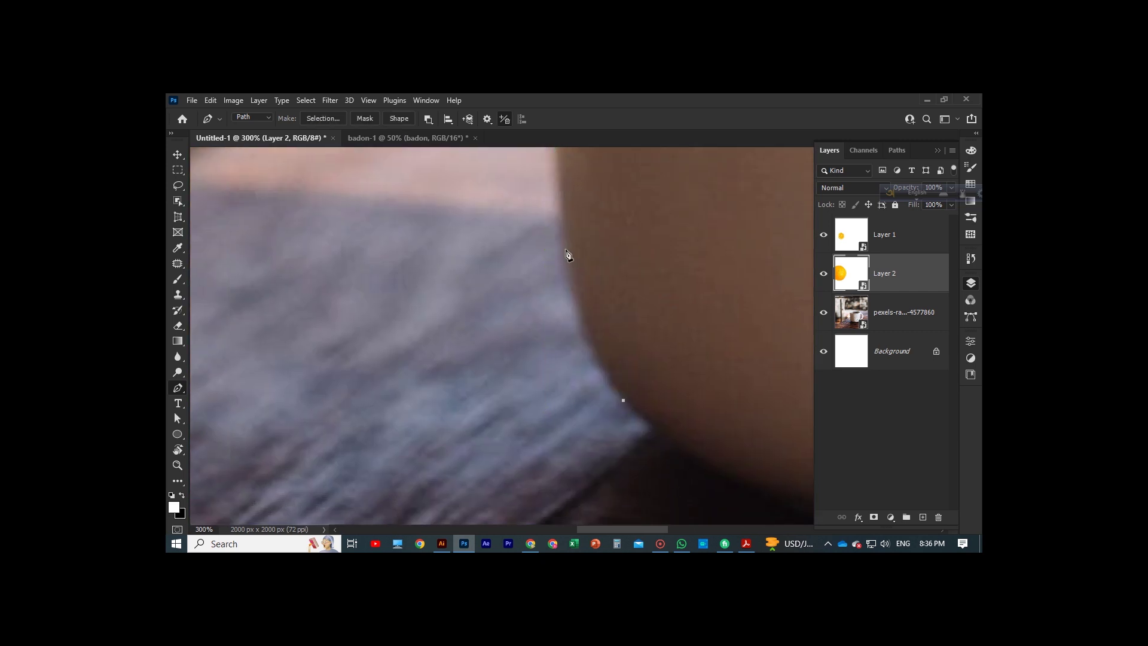
pyautogui.scroll(2, 569, 165)
pyautogui.scroll(2, 562, 191)
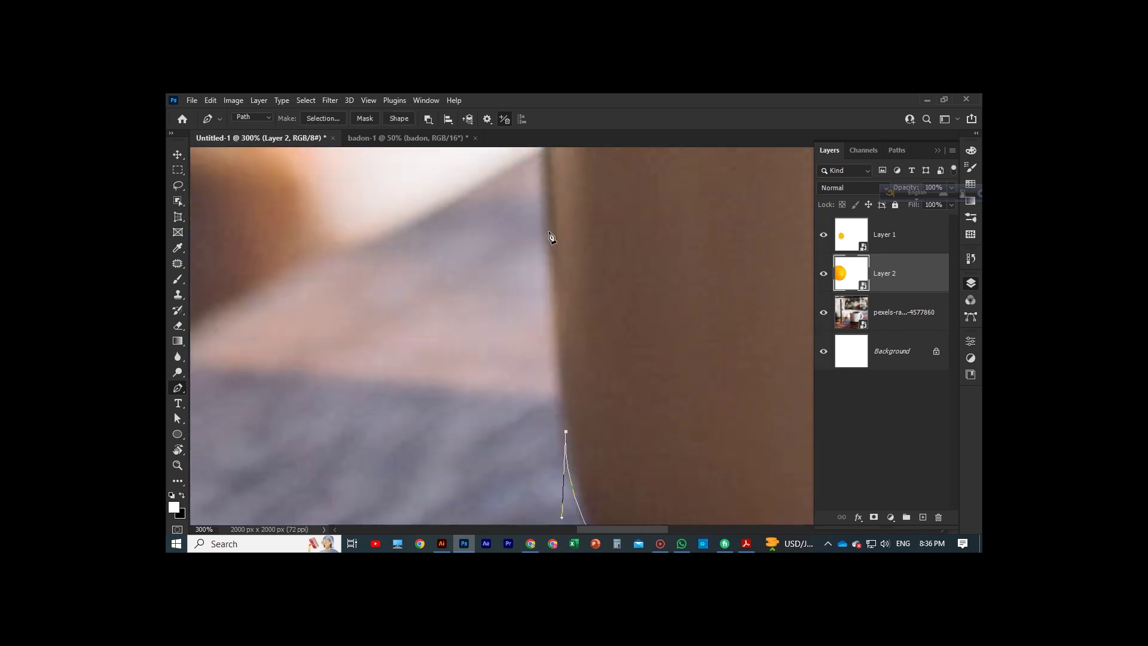
pyautogui.scroll(2, 553, 221)
pyautogui.scroll(2, 545, 246)
pyautogui.scroll(2, 546, 247)
pyautogui.scroll(2, 543, 251)
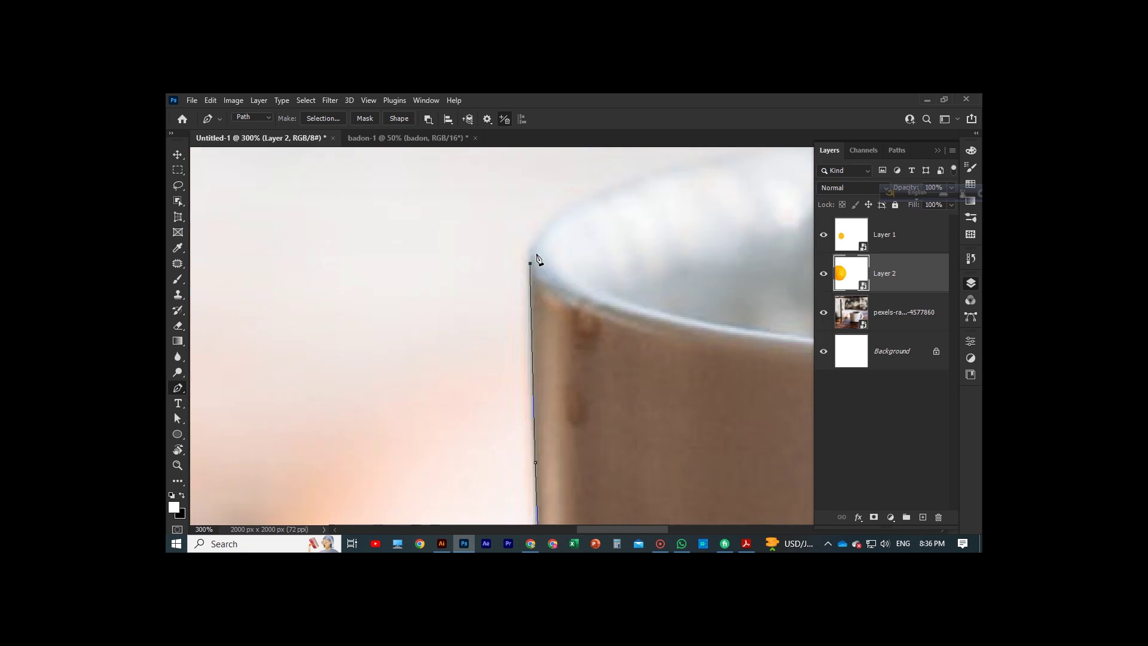
pyautogui.hscroll(3, 538, 255)
pyautogui.moveTo(592, 238); pyautogui.dragTo(845, 233)
# Undo a misplaced anchor and add a curved anchor along the mug's rim toward the handle.
pyautogui.hscroll(3, 522, 309)
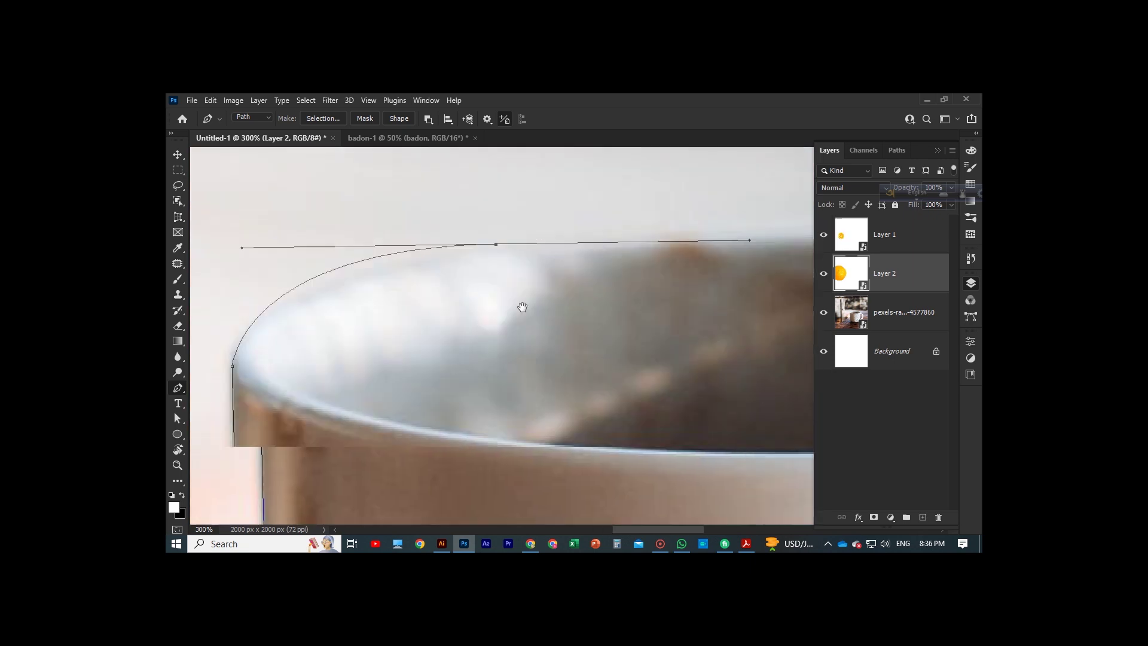
pyautogui.scroll(1, 725, 263)
pyautogui.scroll(2, 658, 287)
pyautogui.hotkey('ctrl', 'z')
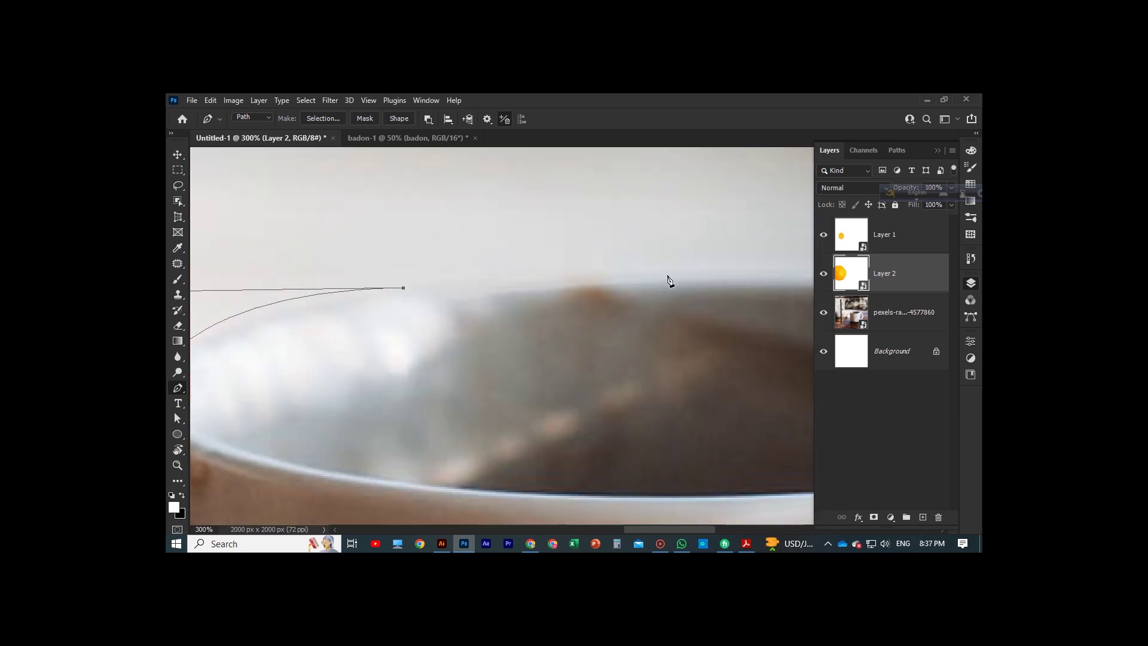
pyautogui.scroll(-1, 669, 299)
pyautogui.hscroll(4, 675, 287)
pyautogui.moveTo(675, 256); pyautogui.dragTo(687, 264)
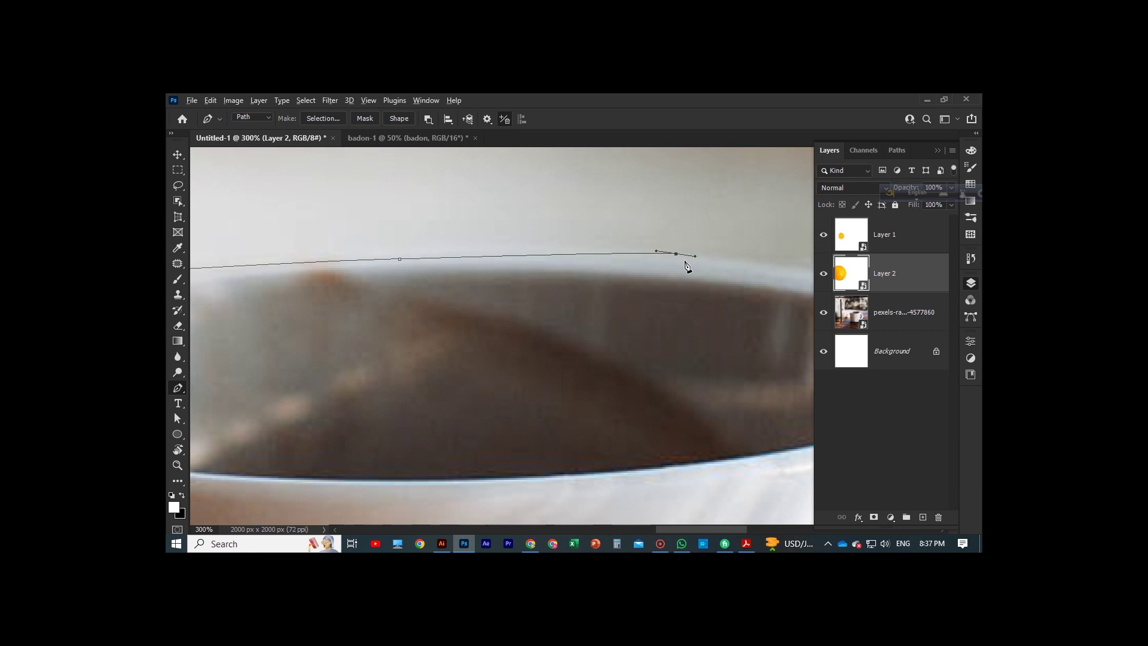
pyautogui.hscroll(3, 705, 299)
pyautogui.scroll(-5, 765, 346)
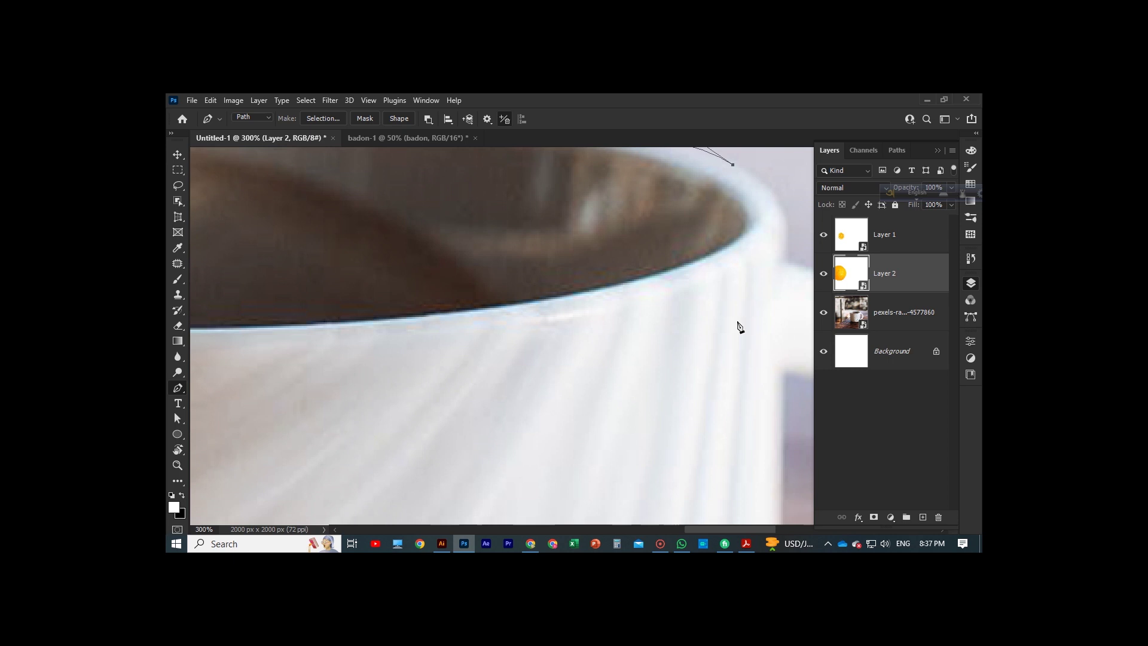
pyautogui.scroll(2, 739, 326)
pyautogui.hscroll(4, 717, 320)
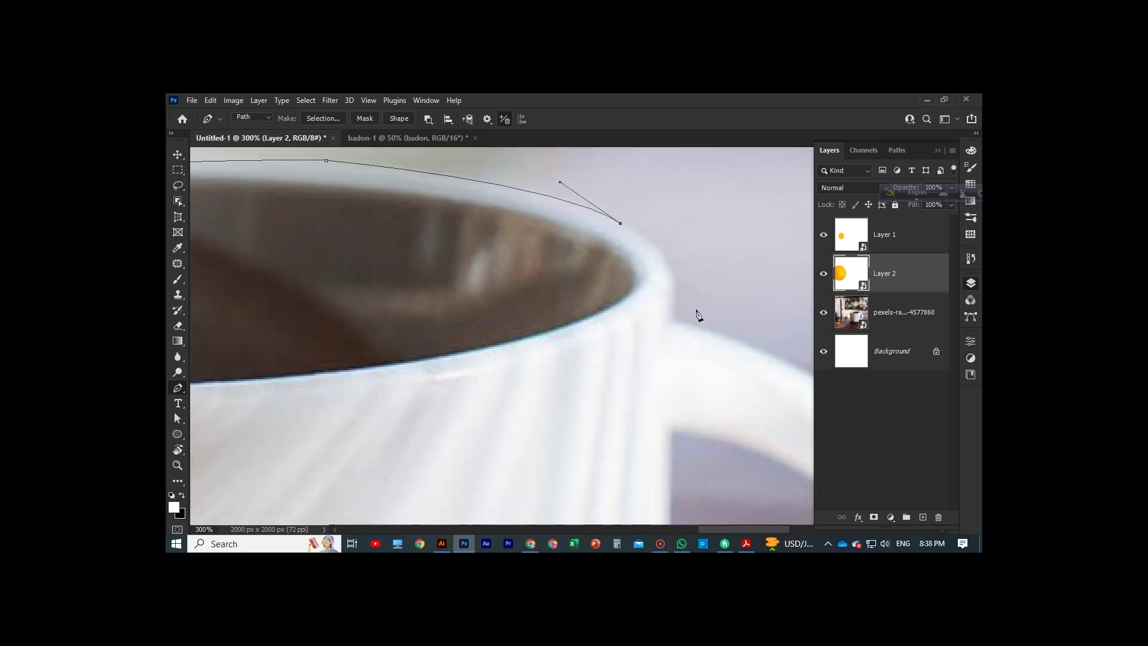
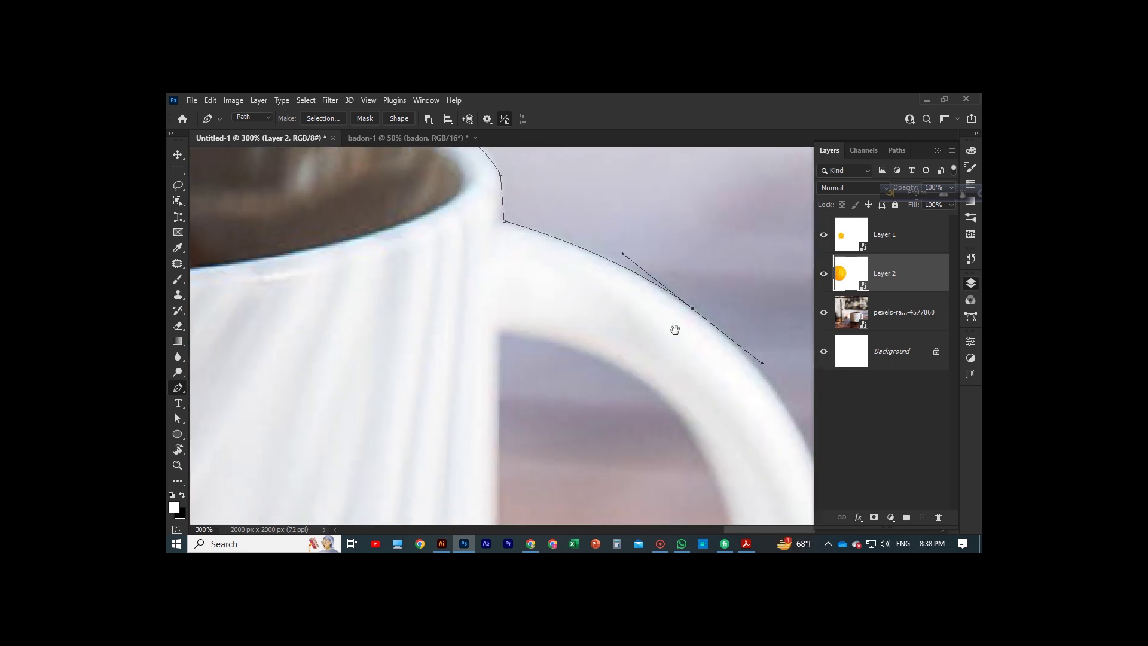
# Place pen anchors down the outer edge of the mug's handle.
pyautogui.scroll(-3, 674, 328)
pyautogui.click(616, 213)
pyautogui.click(655, 306)
pyautogui.scroll(-1, 656, 335)
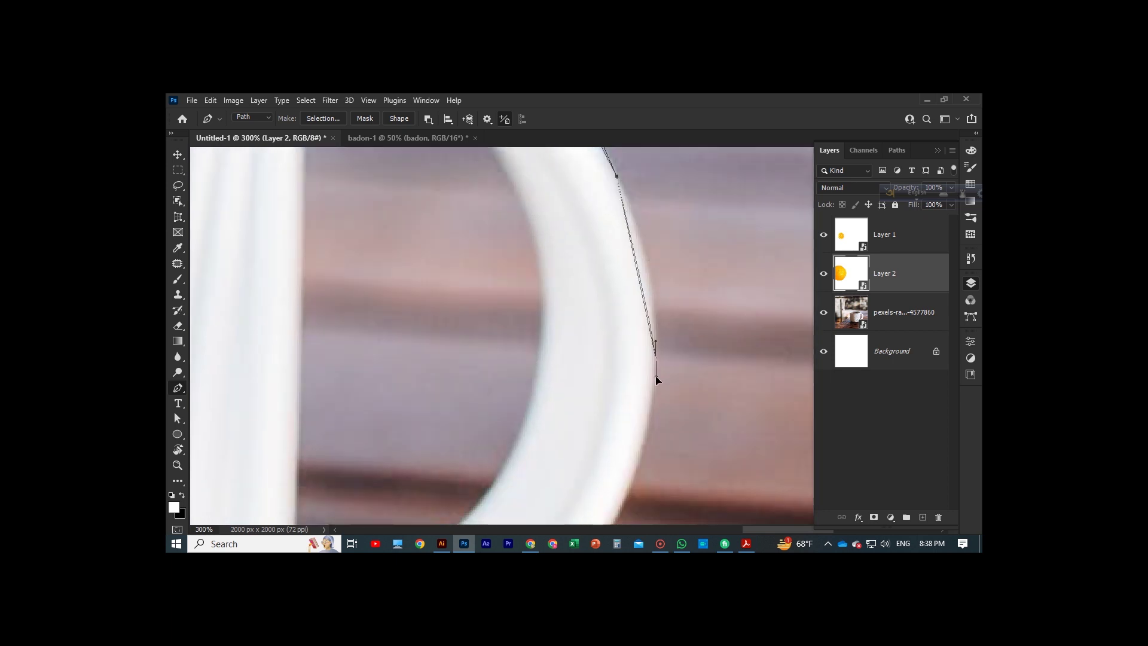
pyautogui.scroll(-1, 701, 353)
pyautogui.scroll(-2, 614, 329)
pyautogui.scroll(-1, 569, 418)
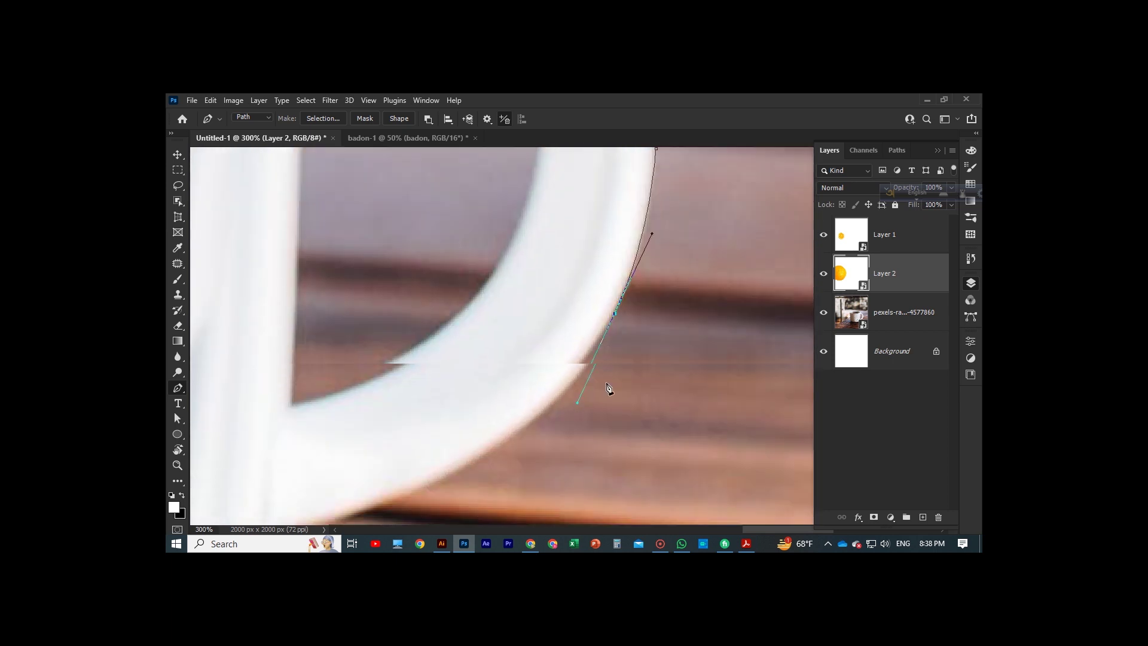
pyautogui.scroll(-2, 418, 395)
pyautogui.scroll(-3, 479, 359)
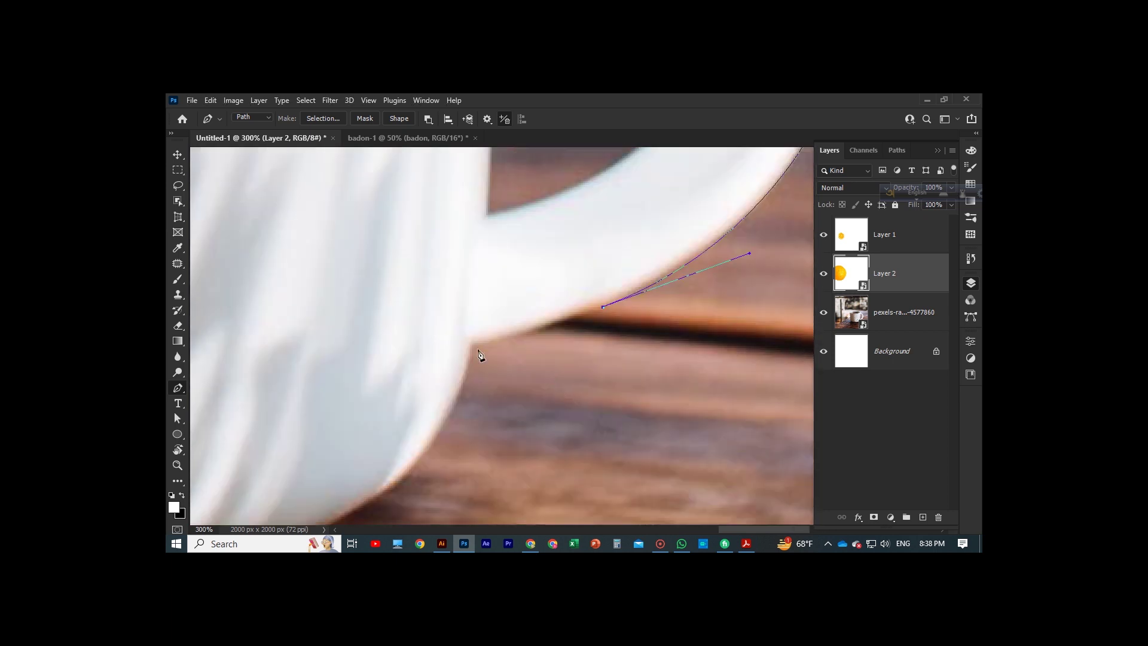
pyautogui.hscroll(-1, 332, 418)
pyautogui.scroll(-2, 538, 431)
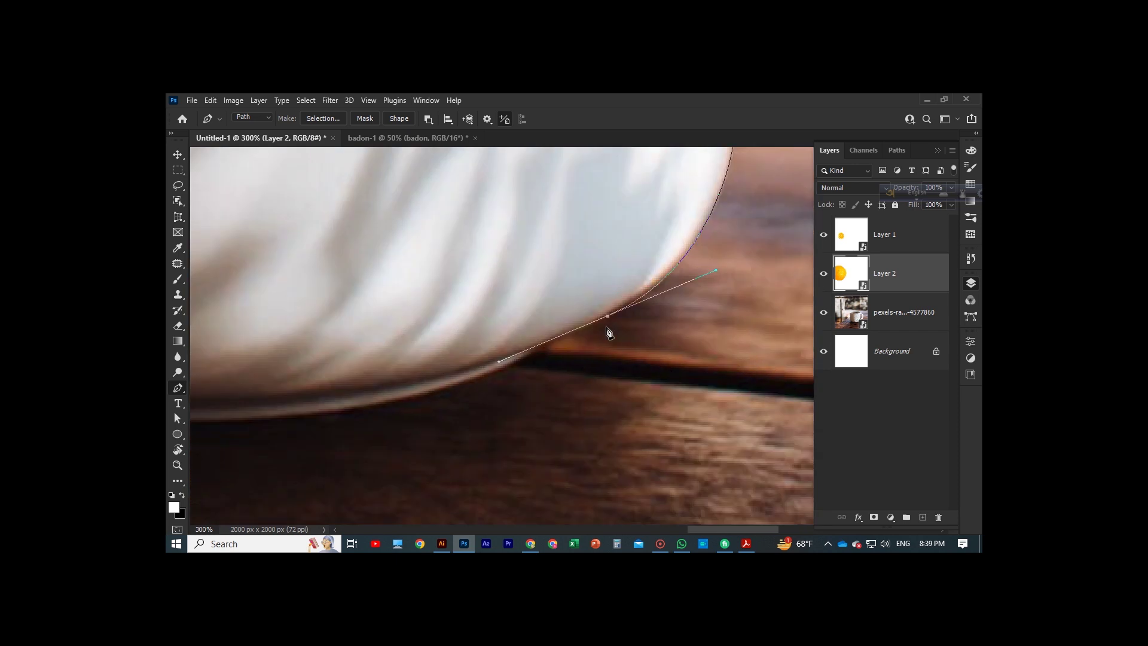
pyautogui.hscroll(-2, 607, 329)
pyautogui.scroll(-1, 584, 374)
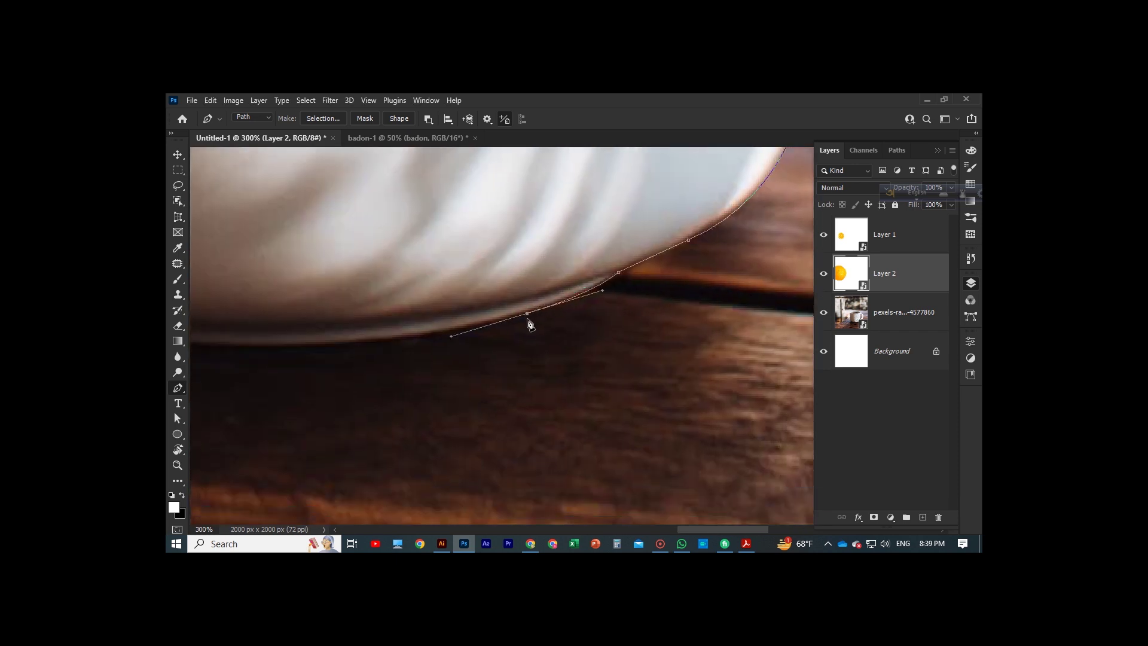
pyautogui.hscroll(-2, 526, 320)
# Continue the pen path along the mug's bottom curve and close it at the start.
pyautogui.moveTo(410, 351); pyautogui.dragTo(388, 352)
pyautogui.hscroll(-3, 420, 373)
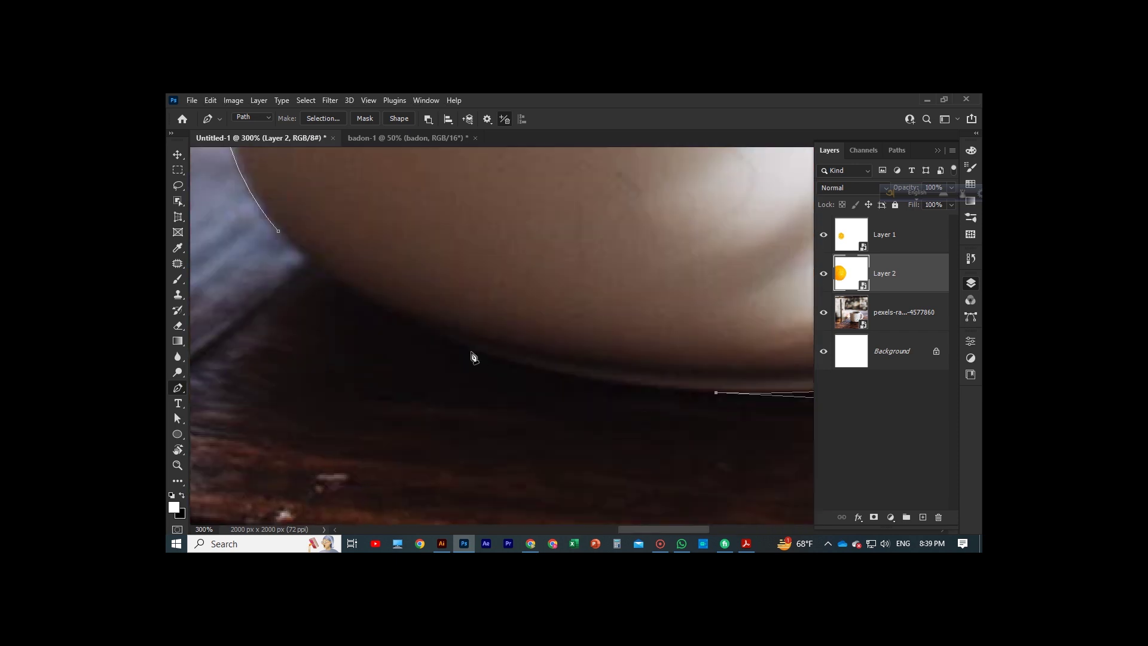
pyautogui.click(472, 344)
pyautogui.scroll(2, 466, 359)
pyautogui.hscroll(-2, 405, 374)
pyautogui.click(324, 267)
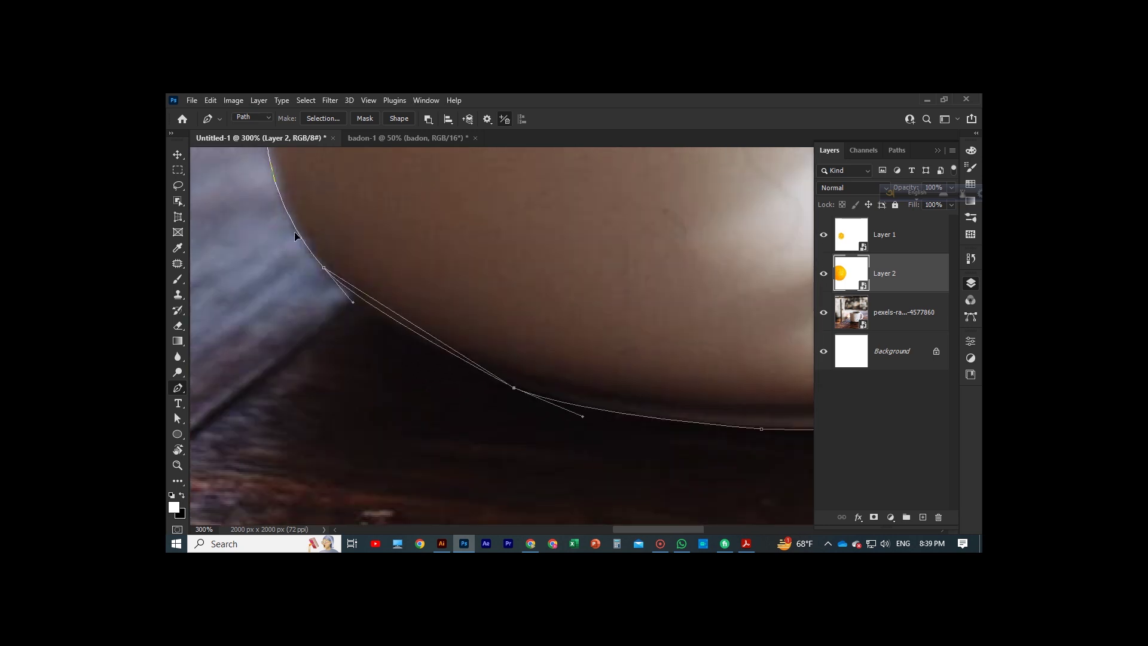
# Trace the handle's inner gap as a Subtract Front Shape path.
pyautogui.scroll(-5, 349, 332)
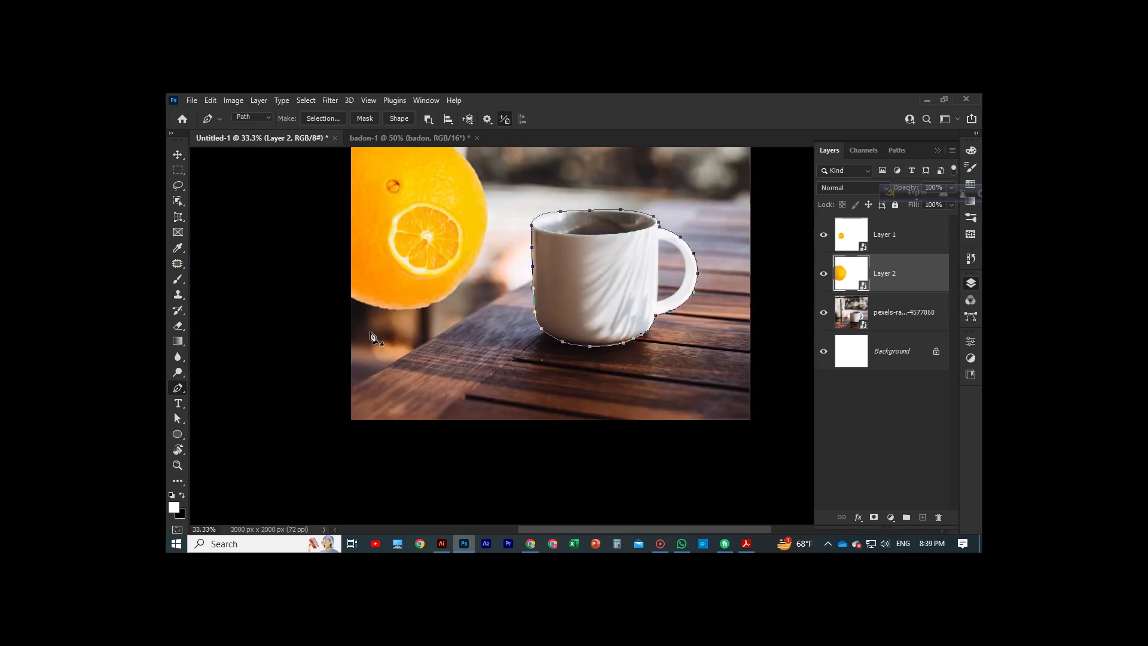
pyautogui.scroll(2, 371, 336)
pyautogui.hscroll(2, 595, 358)
pyautogui.click(428, 119)
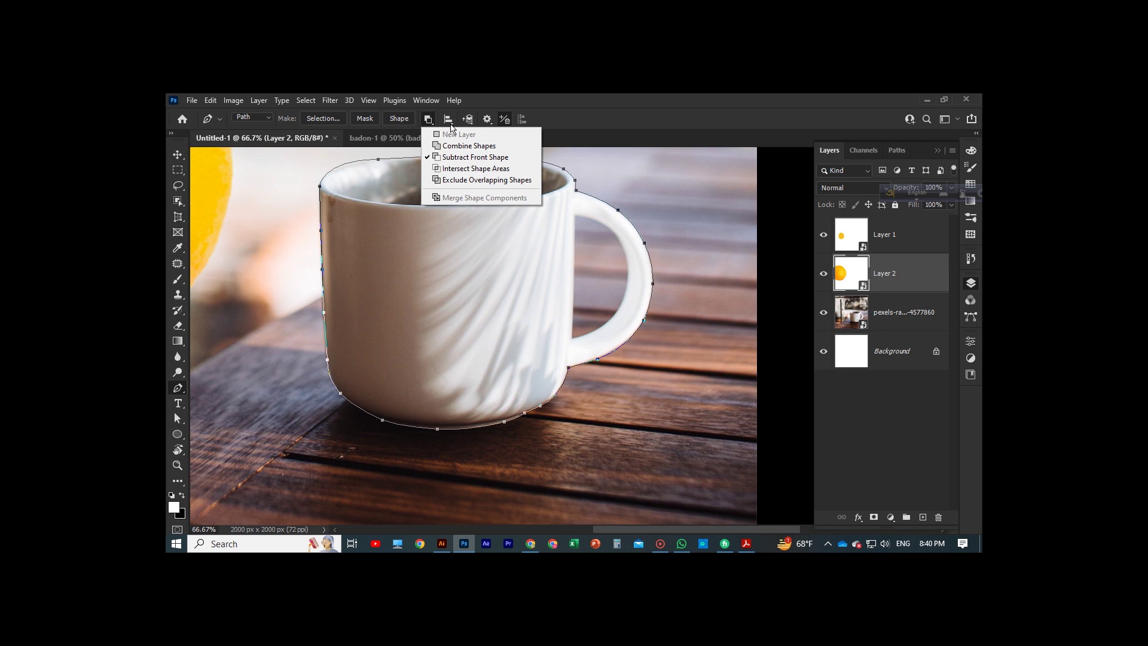
pyautogui.click(451, 128)
pyautogui.scroll(1, 532, 278)
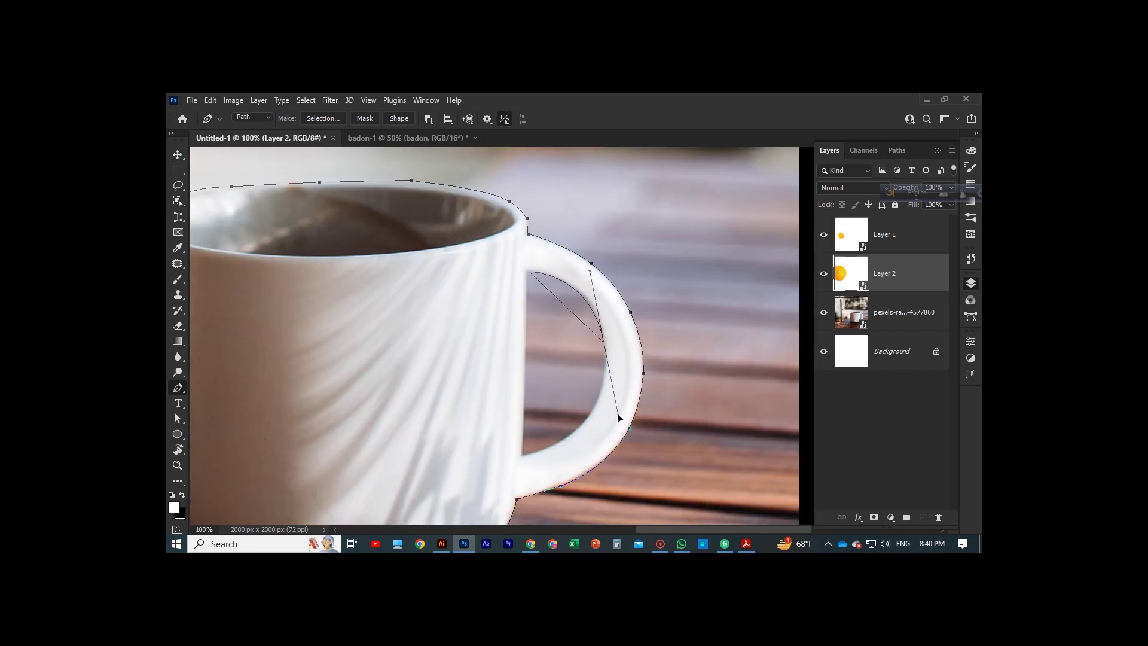
pyautogui.scroll(-2, 619, 418)
pyautogui.scroll(-2, 604, 297)
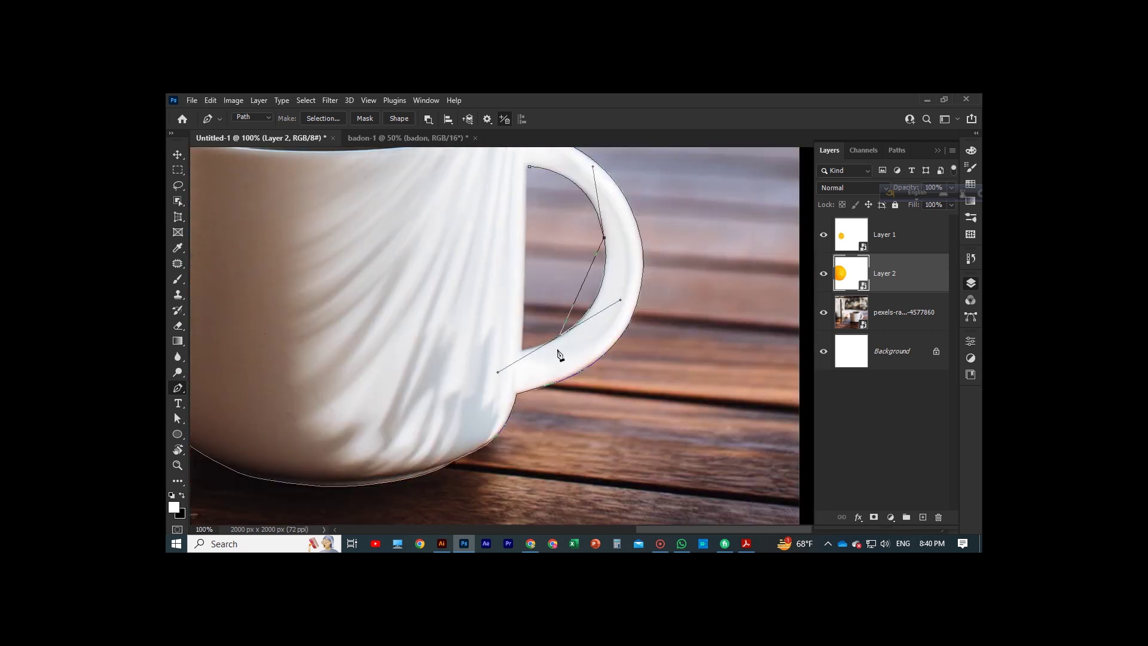
pyautogui.click(524, 335)
pyautogui.scroll(2, 520, 329)
pyautogui.click(530, 243)
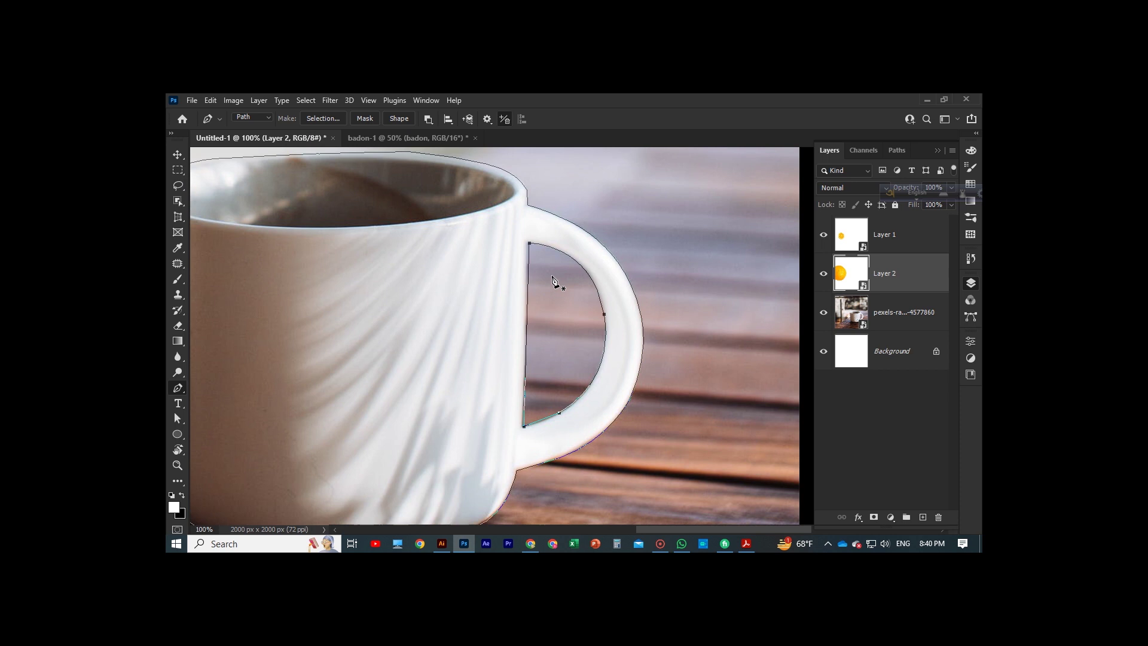
pyautogui.scroll(-2, 552, 279)
pyautogui.click(862, 324)
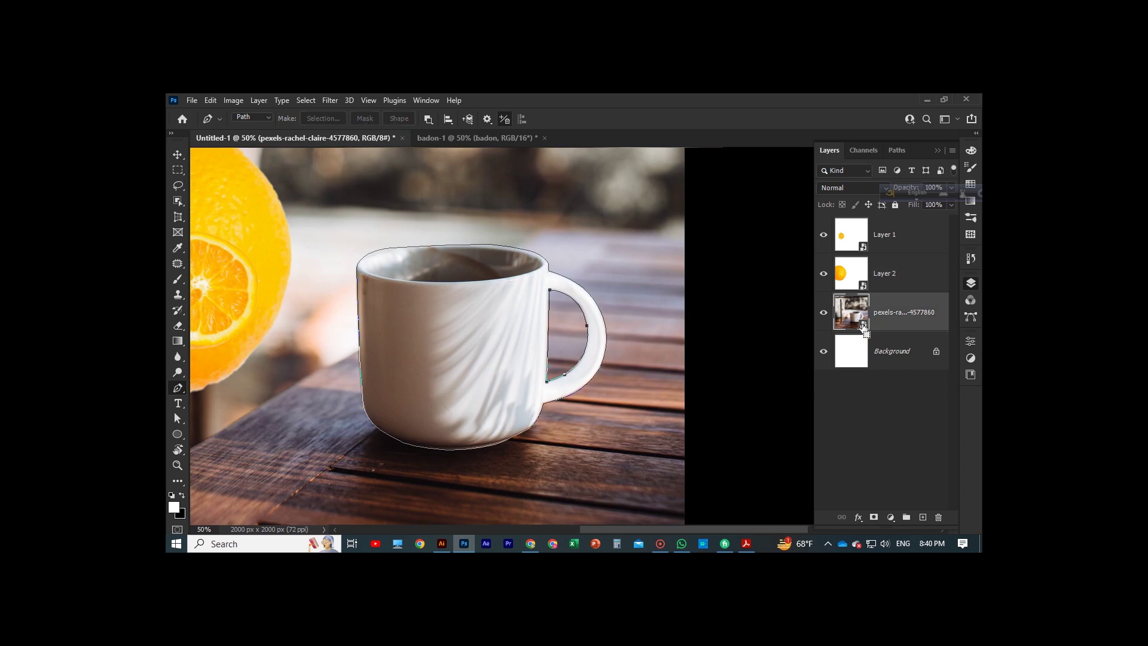
# Layer-mask the photo to the mug outline and clip the moved orange layer to it.
pyautogui.keyDown('ctrl'); pyautogui.click(863, 325); pyautogui.keyUp('ctrl')
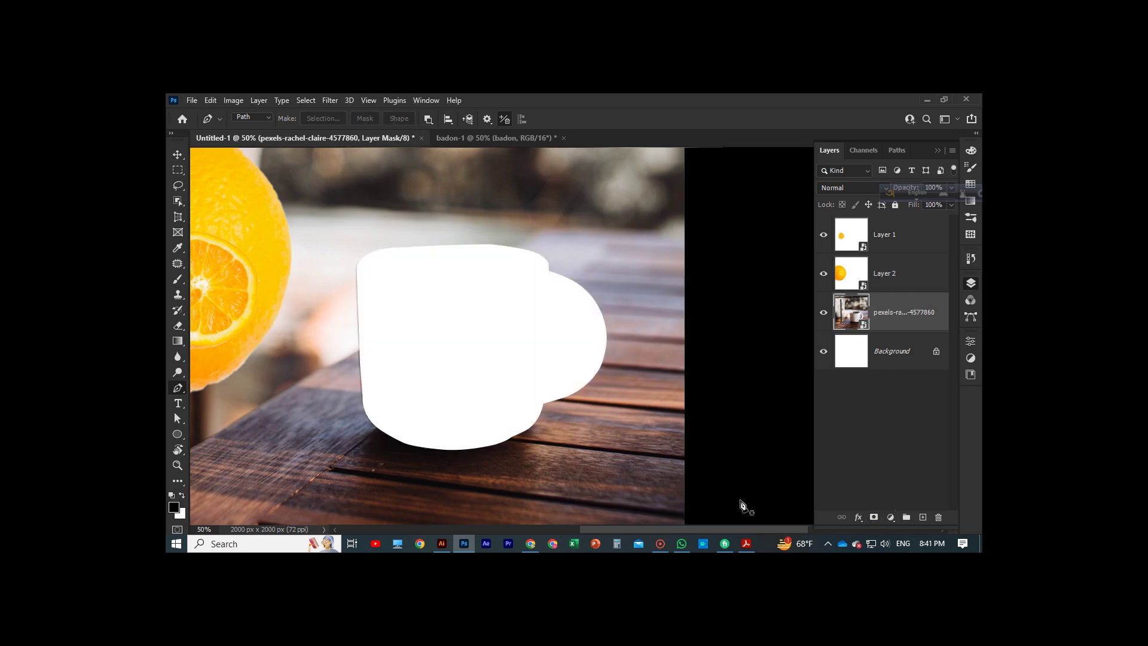
pyautogui.click(873, 516)
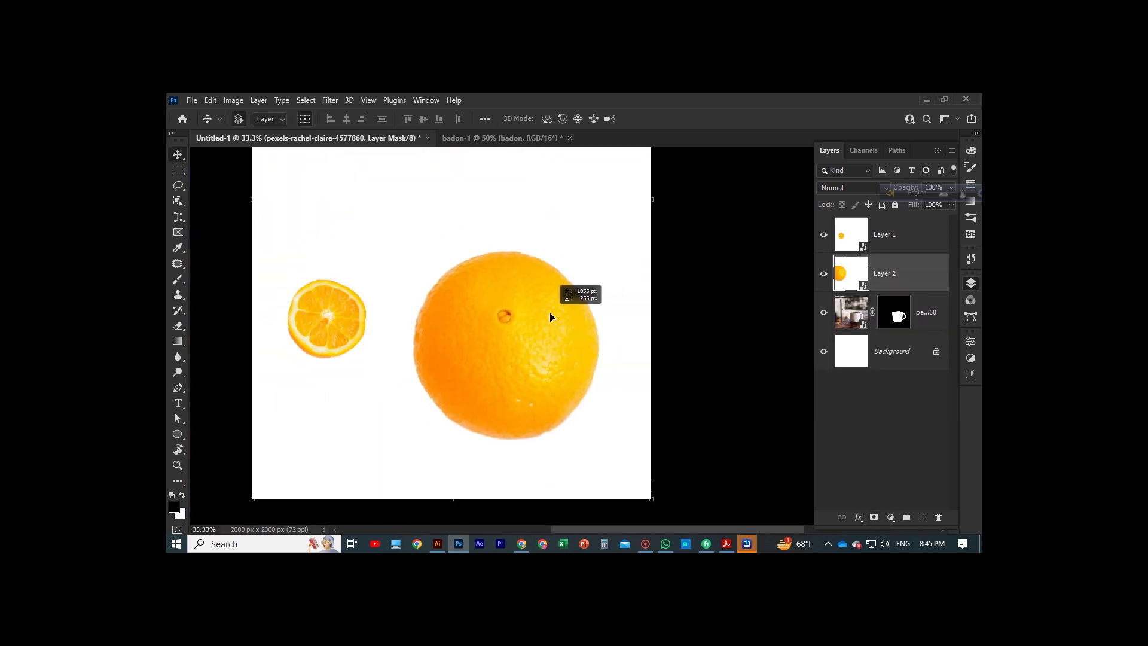
pyautogui.moveTo(461, 283); pyautogui.dragTo(595, 323)
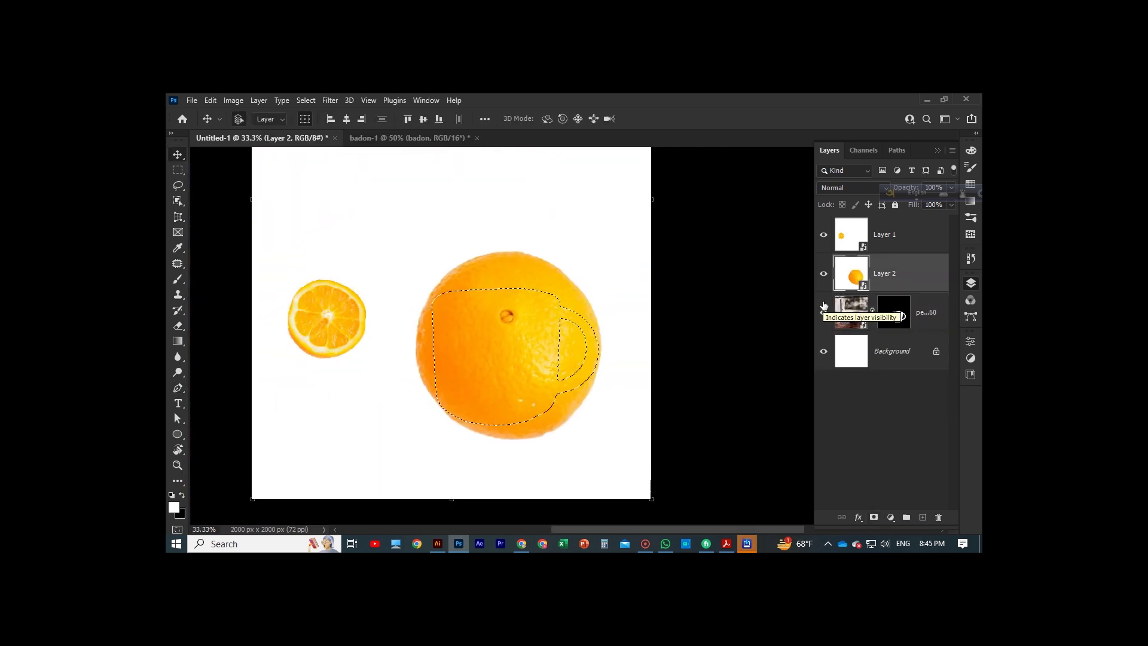
pyautogui.rightClick(885, 273)
pyautogui.click(837, 325)
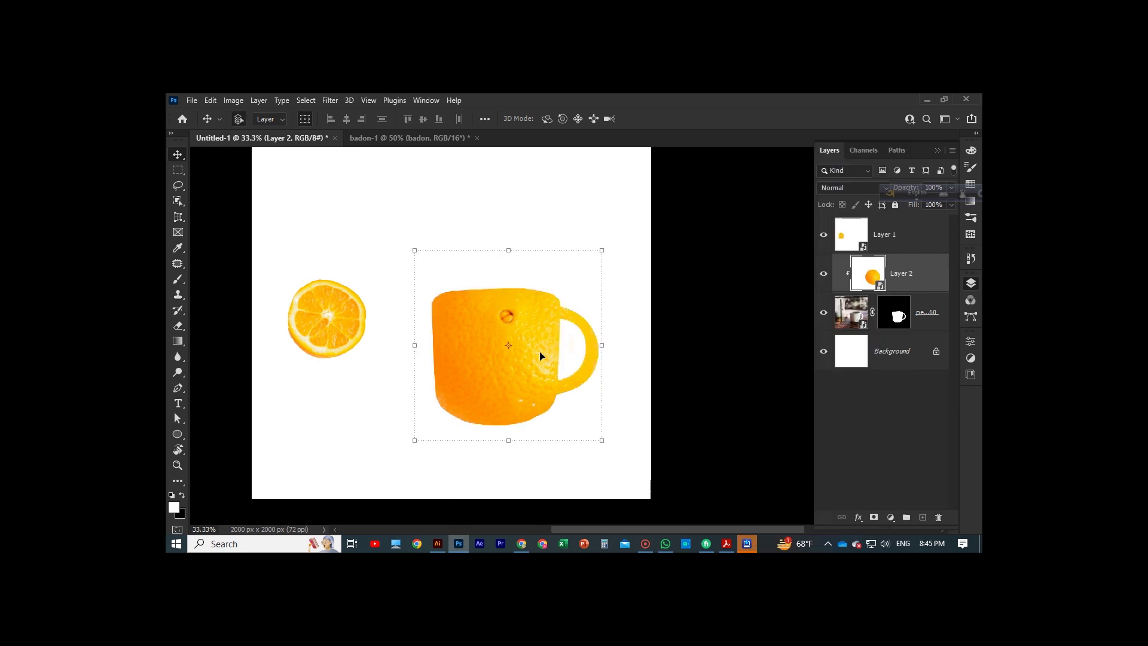
pyautogui.hotkey('ctrl', '+')
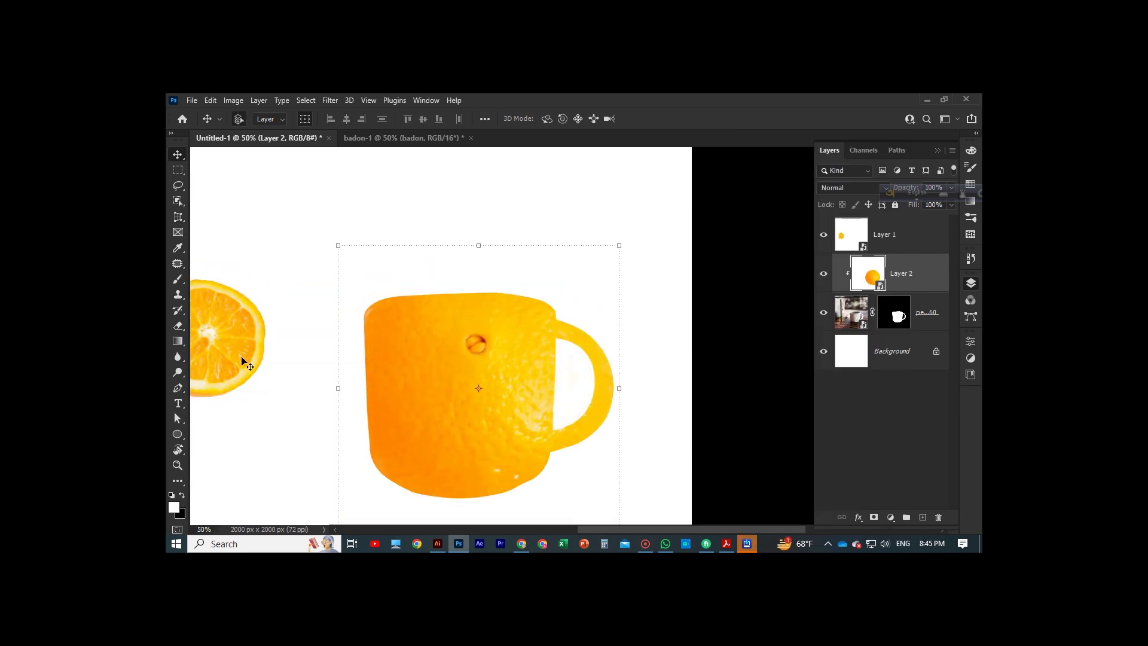
# Move the orange slice onto the mug and distort it flat across the rim.
pyautogui.moveTo(244, 361)
pyautogui.mouseDown()
pyautogui.moveTo(481, 330)
pyautogui.moveTo(556, 303)
pyautogui.mouseUp()
pyautogui.hotkey('ctrl', 't')
pyautogui.moveTo(459, 402)
pyautogui.mouseDown()
pyautogui.moveTo(461, 377)
pyautogui.moveTo(469, 384)
pyautogui.mouseUp()
pyautogui.rightClick(411, 256)
pyautogui.click(448, 313)
pyautogui.moveTo(545, 208)
pyautogui.mouseDown()
pyautogui.moveTo(565, 228)
pyautogui.moveTo(568, 257)
pyautogui.mouseUp()
pyautogui.moveTo(357, 257); pyautogui.dragTo(351, 263)
pyautogui.moveTo(461, 403); pyautogui.dragTo(458, 327)
pyautogui.moveTo(568, 257); pyautogui.dragTo(554, 263)
pyautogui.moveTo(351, 262); pyautogui.dragTo(365, 268)
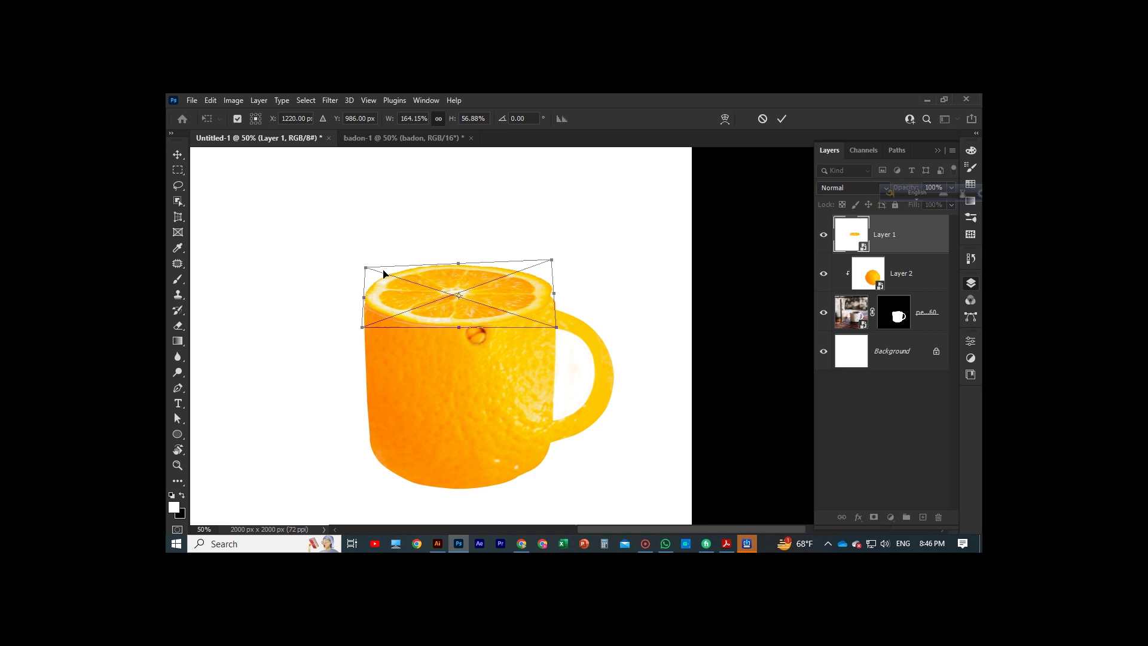
pyautogui.click(781, 120)
# Flatten the orange slice further with Free Transform so it fits the rim.
pyautogui.click(505, 358)
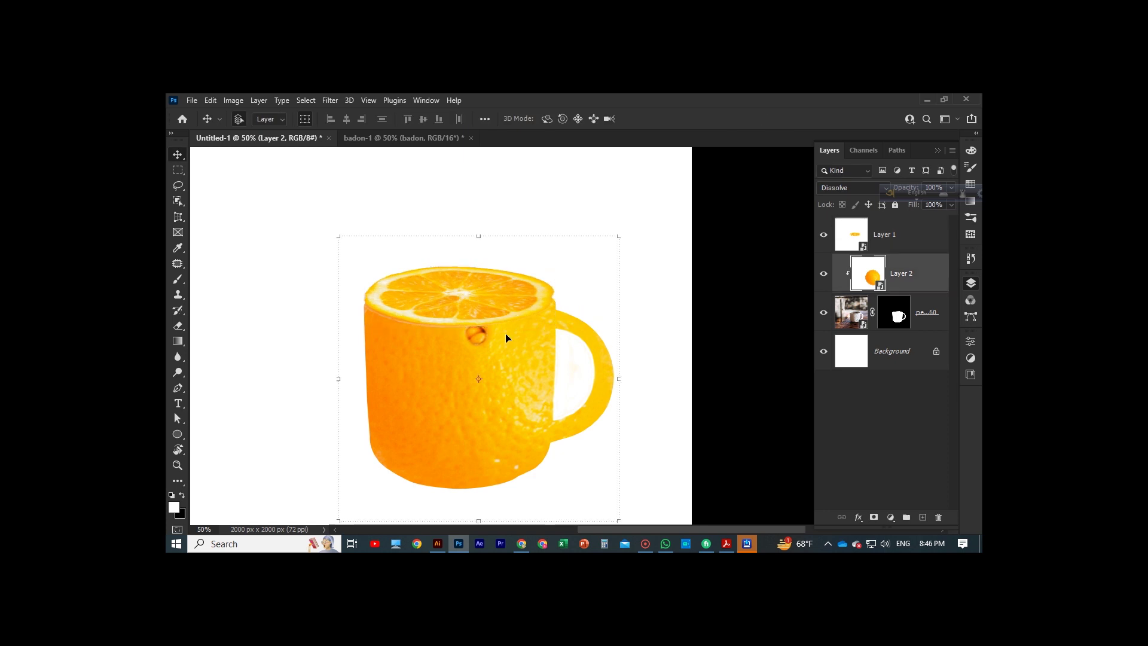
pyautogui.click(645, 543)
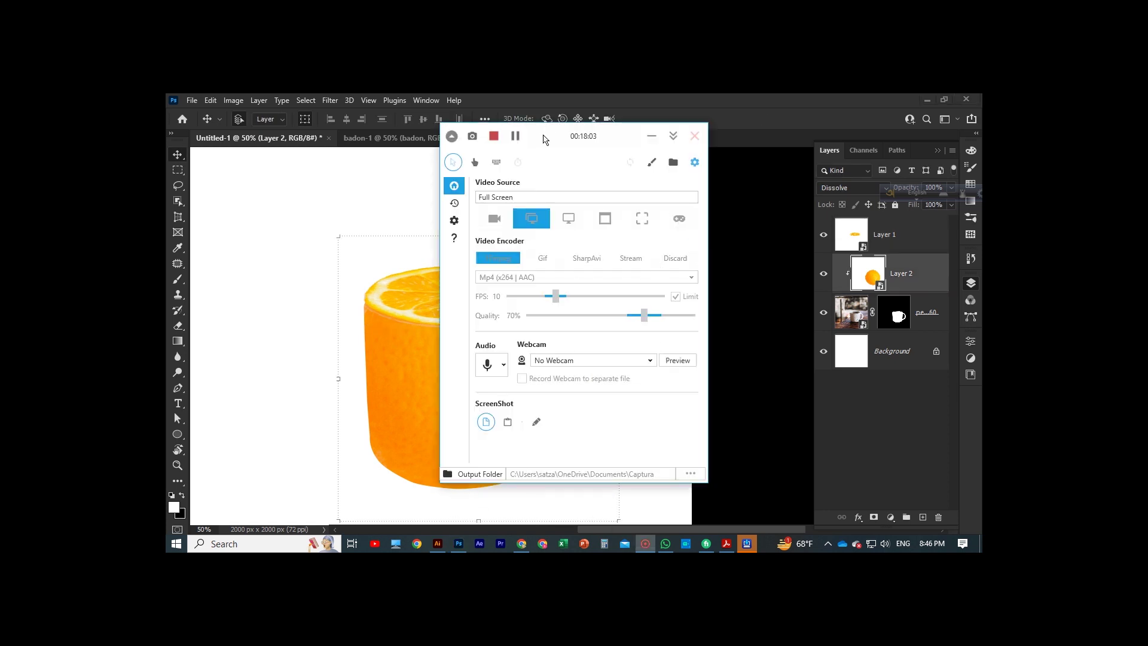
pyautogui.moveTo(543, 138); pyautogui.dragTo(266, 173)
pyautogui.click(371, 170)
pyautogui.hotkey('ctrl', 't')
pyautogui.hotkey('ctrl', '+')
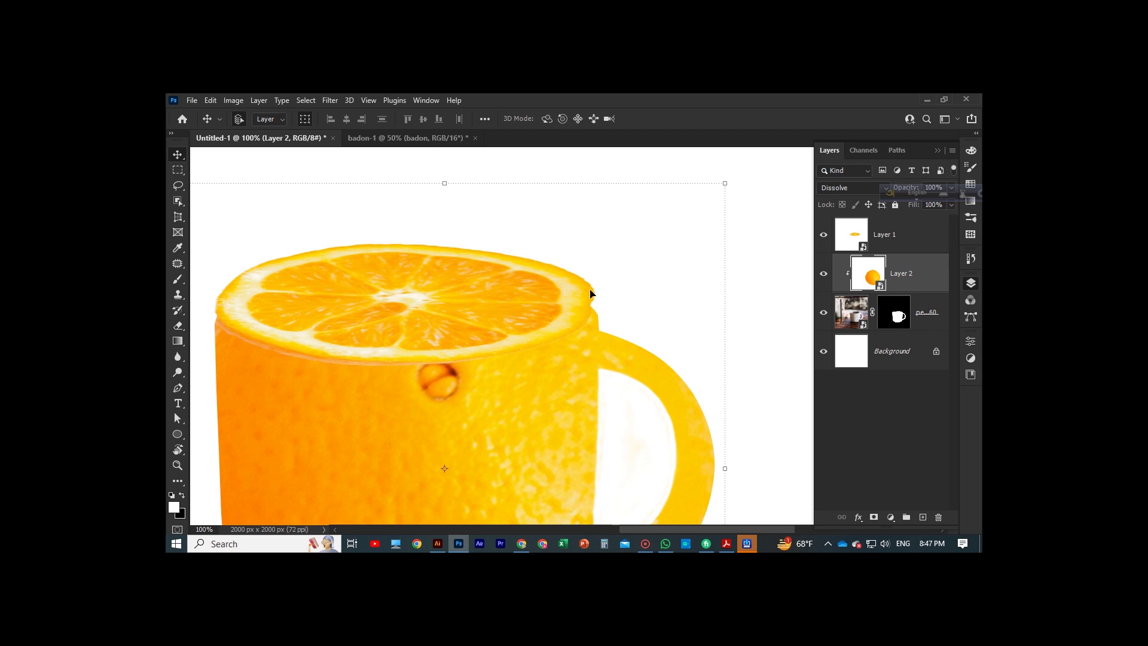
pyautogui.moveTo(407, 247)
pyautogui.mouseDown()
pyautogui.moveTo(407, 235)
pyautogui.moveTo(407, 261)
pyautogui.mouseUp()
pyautogui.scroll(-2, 620, 248)
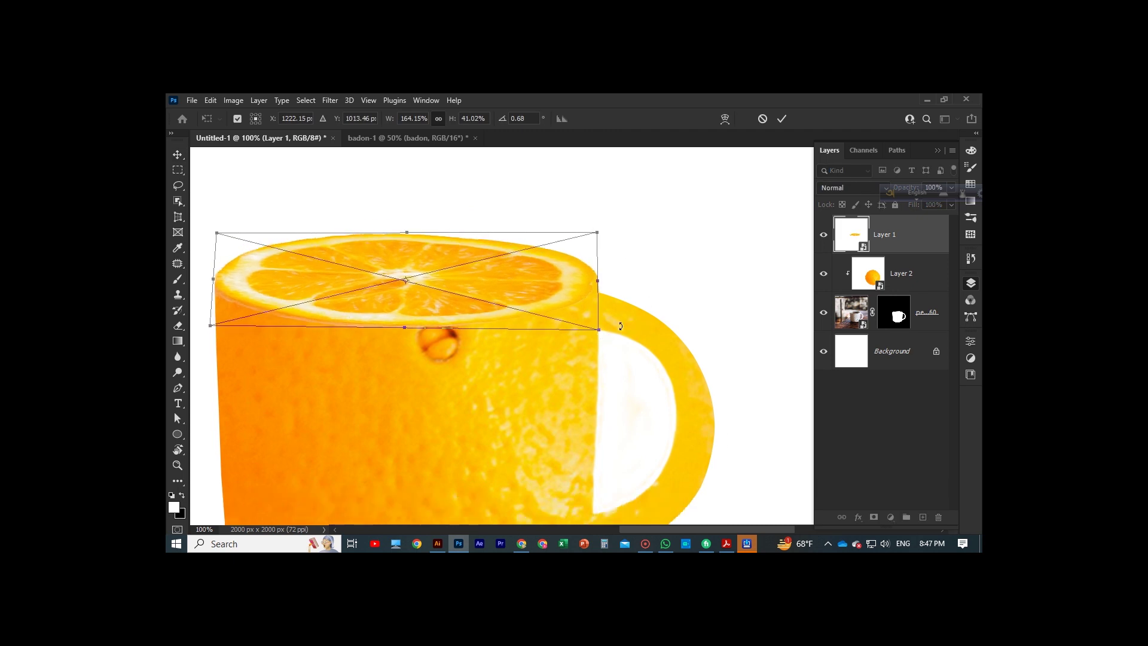
pyautogui.press('Return')
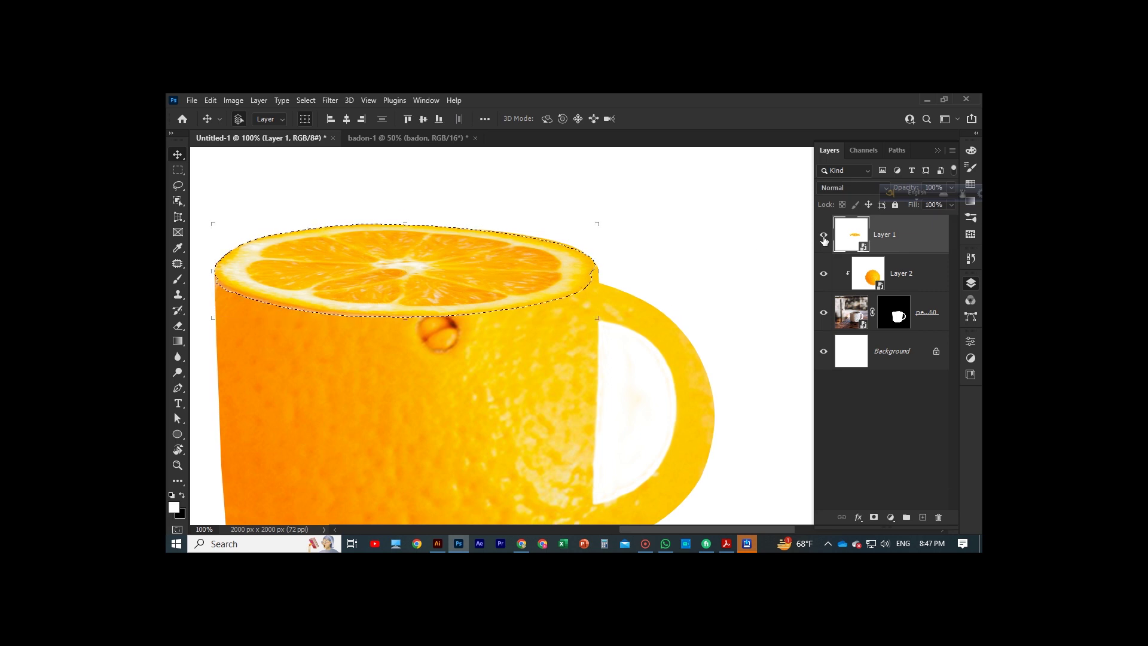
# Contract the slice selection, then deselect.
pyautogui.click(308, 100)
pyautogui.click(461, 299)
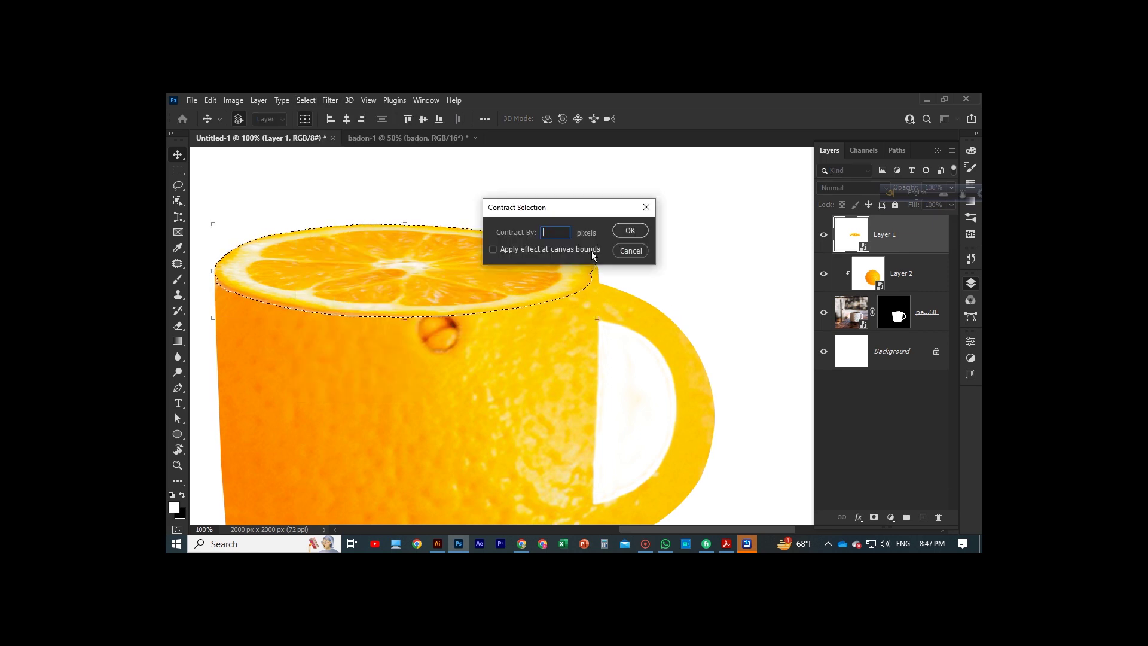
pyautogui.click(632, 232)
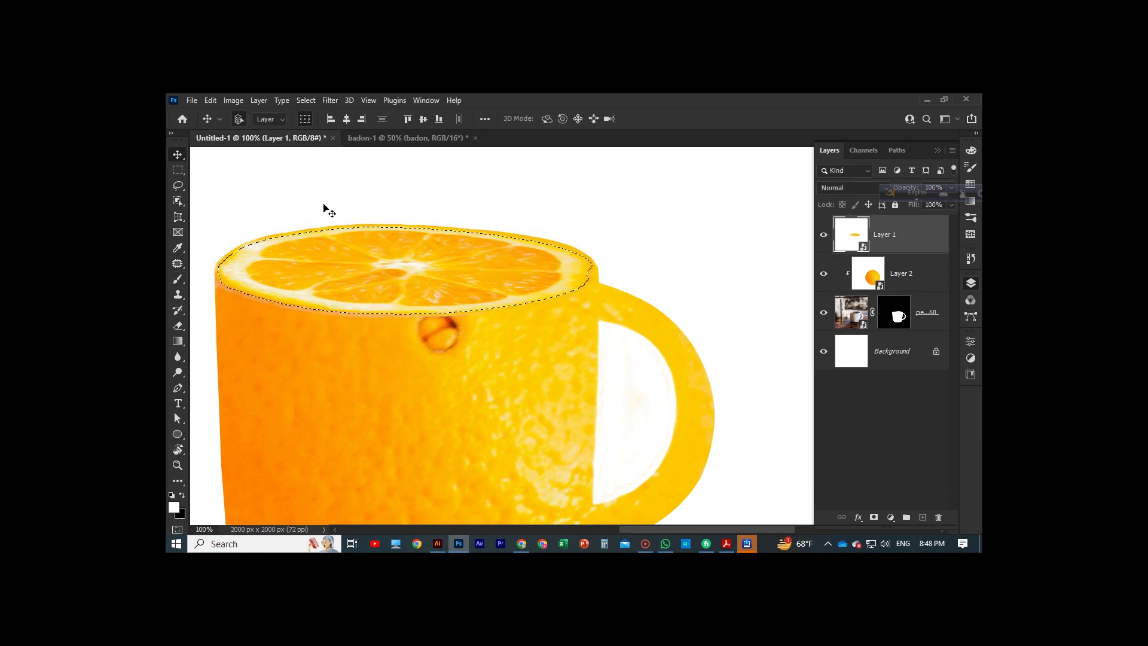
pyautogui.hotkey('ctrl', 'd')
pyautogui.click(661, 275)
pyautogui.scroll(-4, 687, 251)
pyautogui.scroll(2, 687, 248)
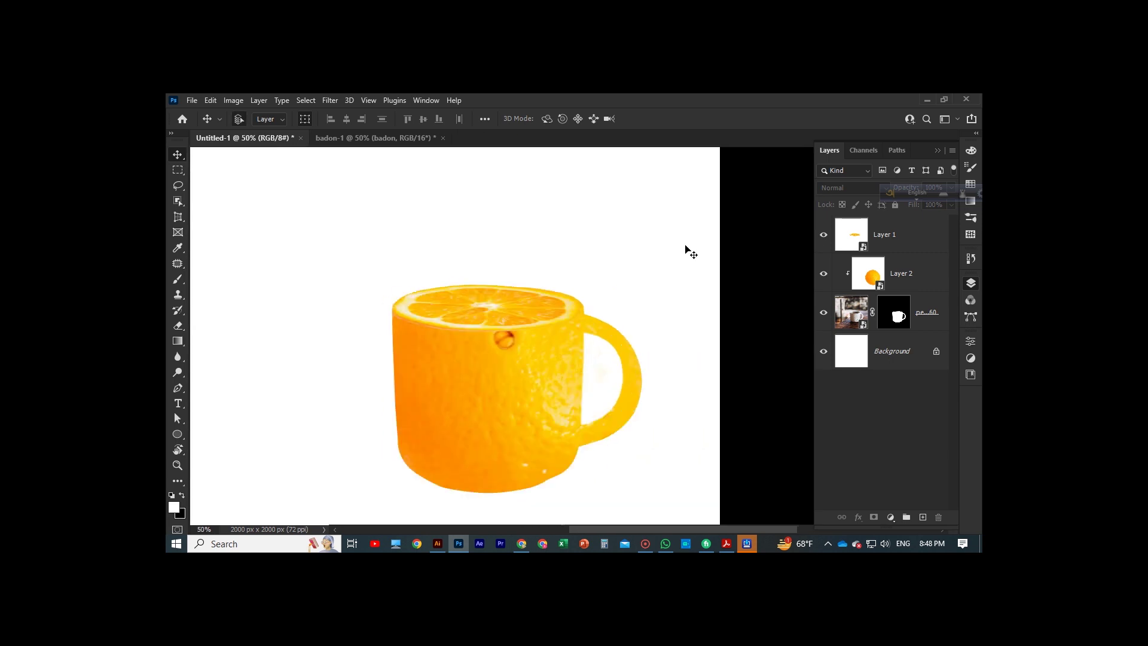
pyautogui.scroll(1, 738, 315)
pyautogui.click(923, 273)
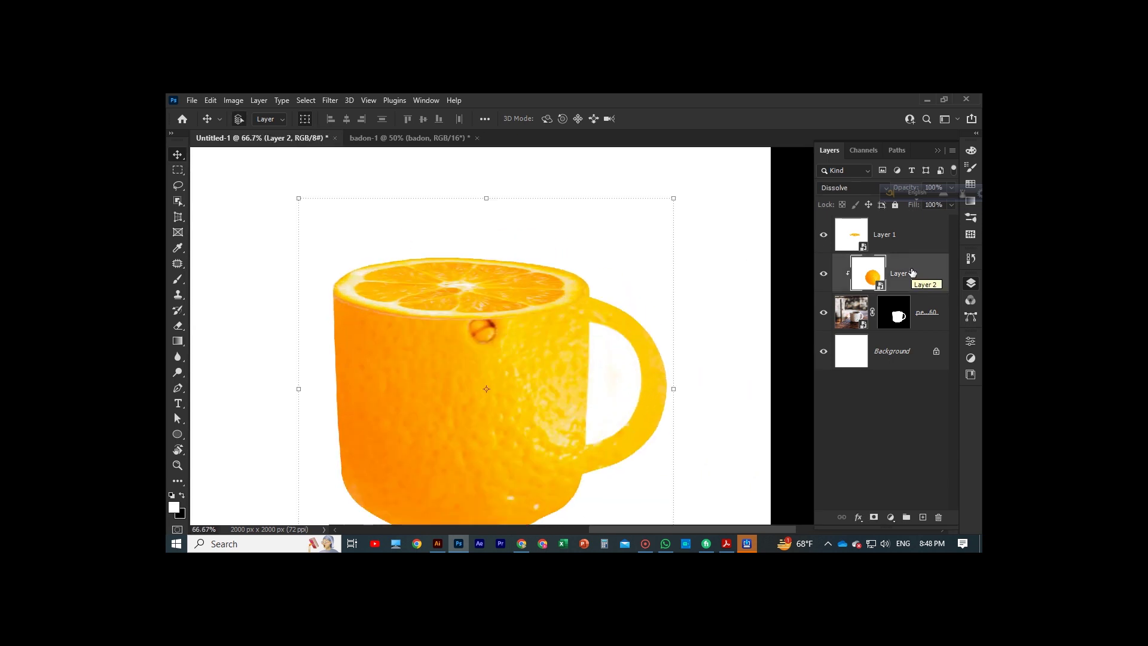
pyautogui.hotkey('ctrl', 'j')
pyautogui.moveTo(541, 406); pyautogui.dragTo(729, 337)
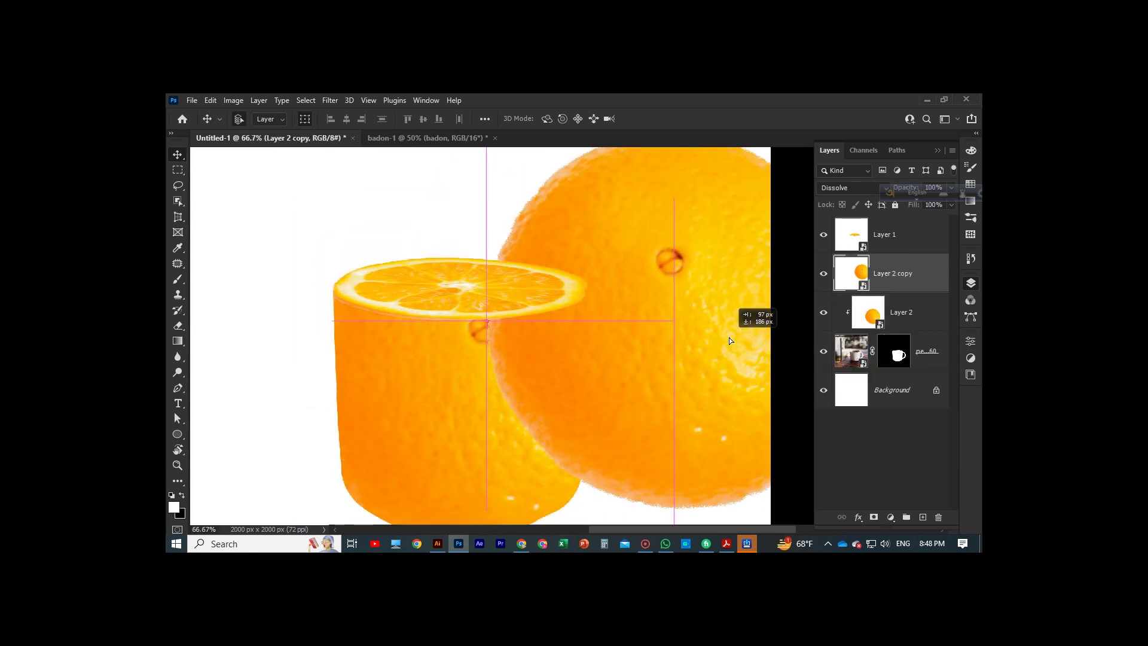
pyautogui.moveTo(729, 340); pyautogui.dragTo(614, 383)
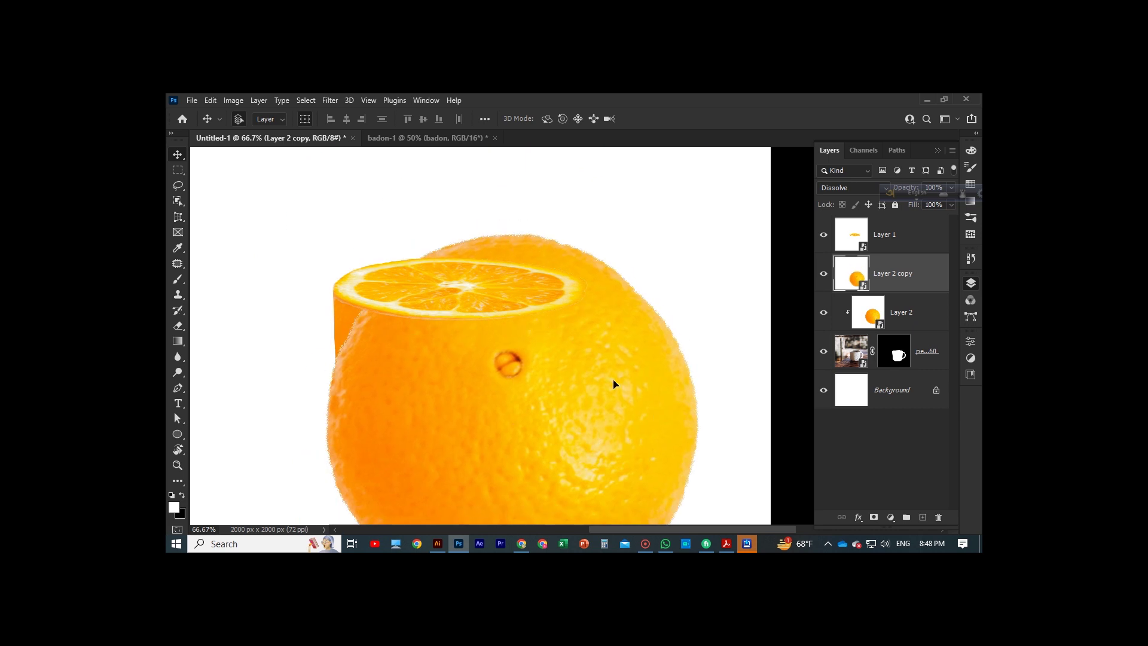
pyautogui.scroll(-2, 616, 364)
pyautogui.click(938, 517)
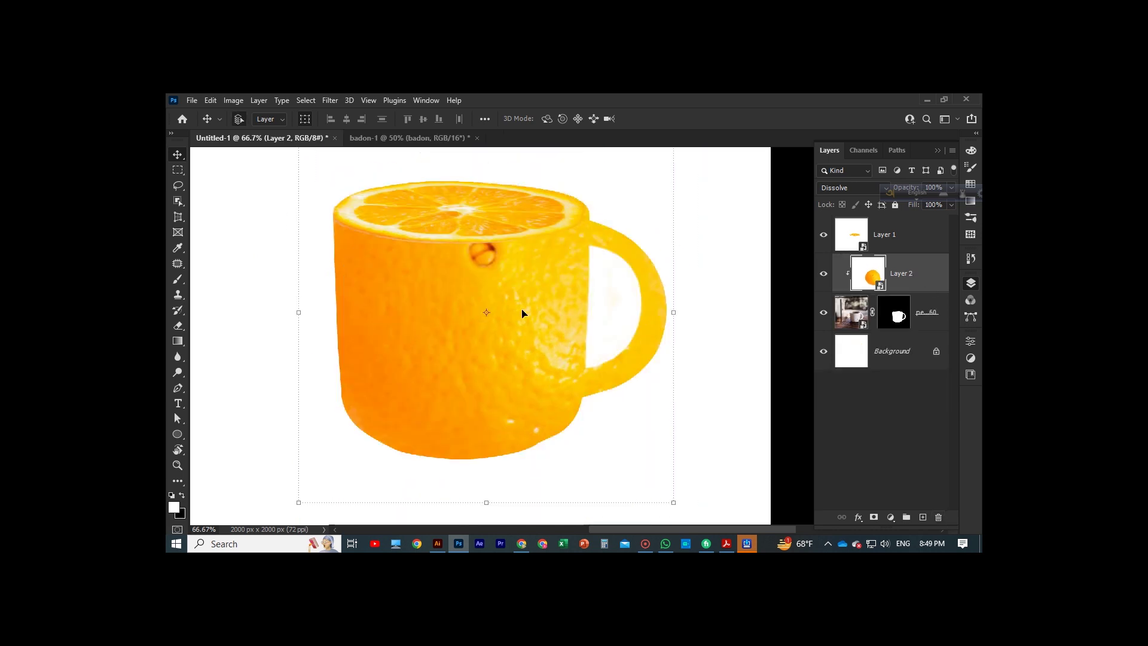
pyautogui.click(178, 295)
# Patch the seed mark on the mug with clean peel using the Patch Tool.
pyautogui.click(899, 316)
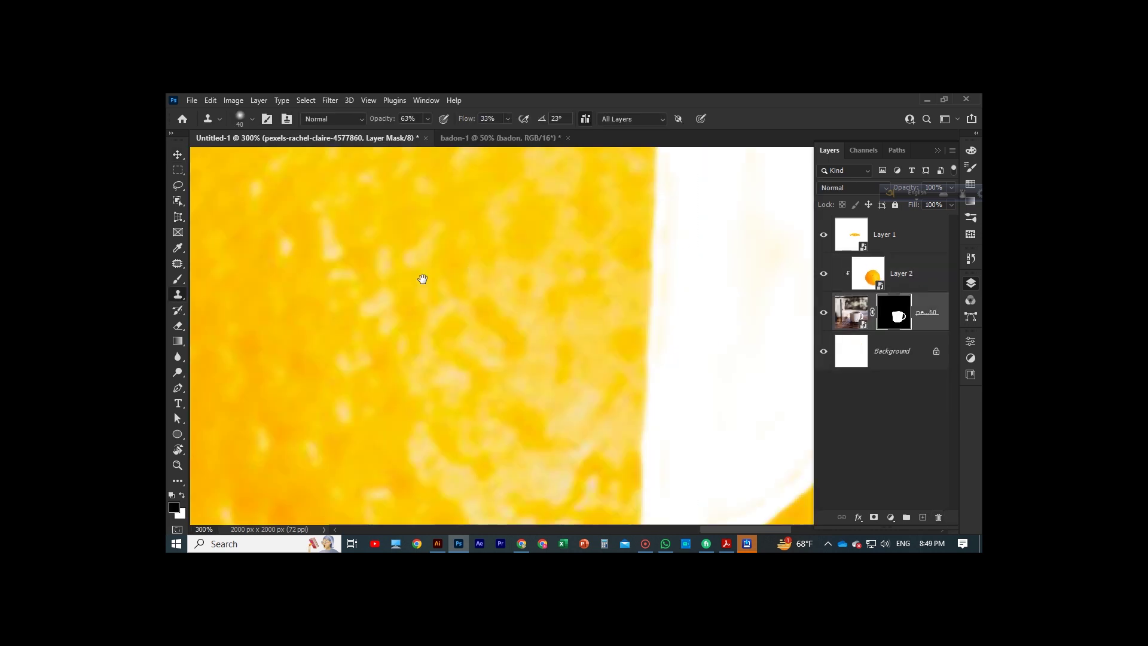
pyautogui.scroll(5, 455, 269)
pyautogui.hotkey('ctrl', '2')
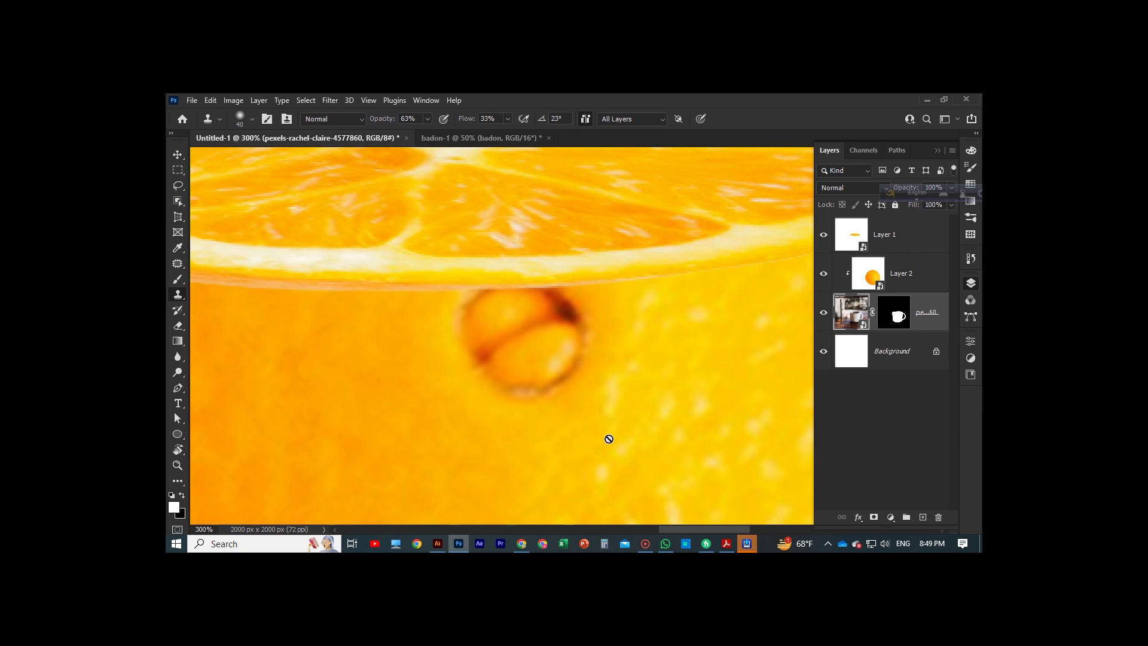
pyautogui.rightClick(178, 263)
pyautogui.click(232, 284)
pyautogui.moveTo(432, 427); pyautogui.dragTo(652, 463)
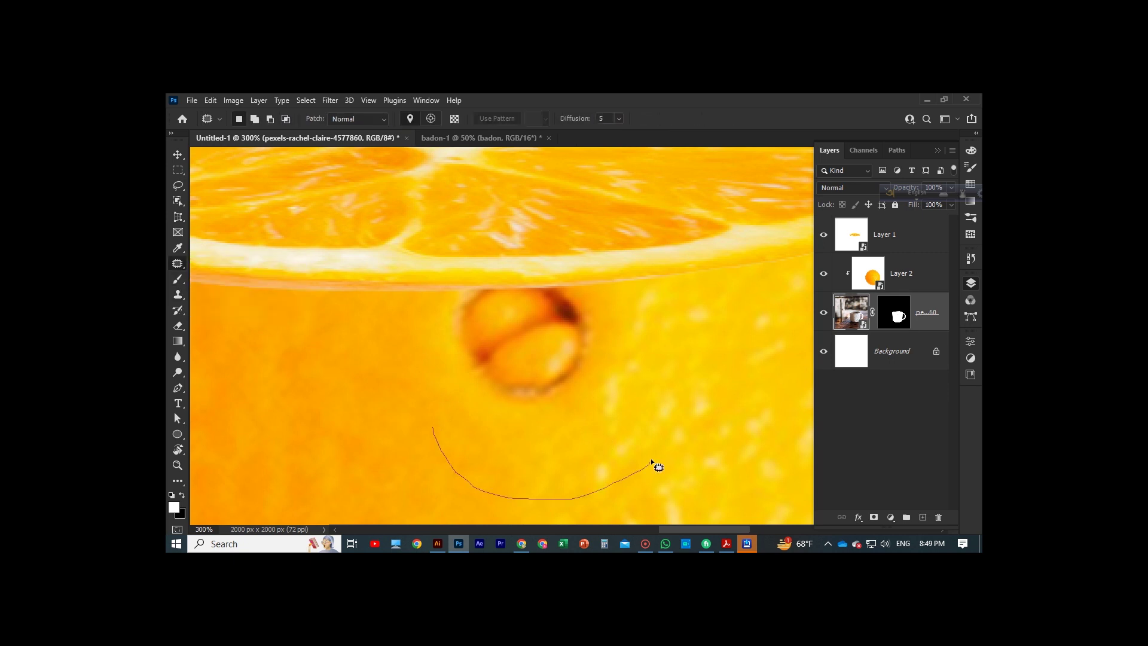
pyautogui.click(895, 317)
pyautogui.moveTo(554, 457); pyautogui.dragTo(602, 358)
pyautogui.scroll(-1, 602, 357)
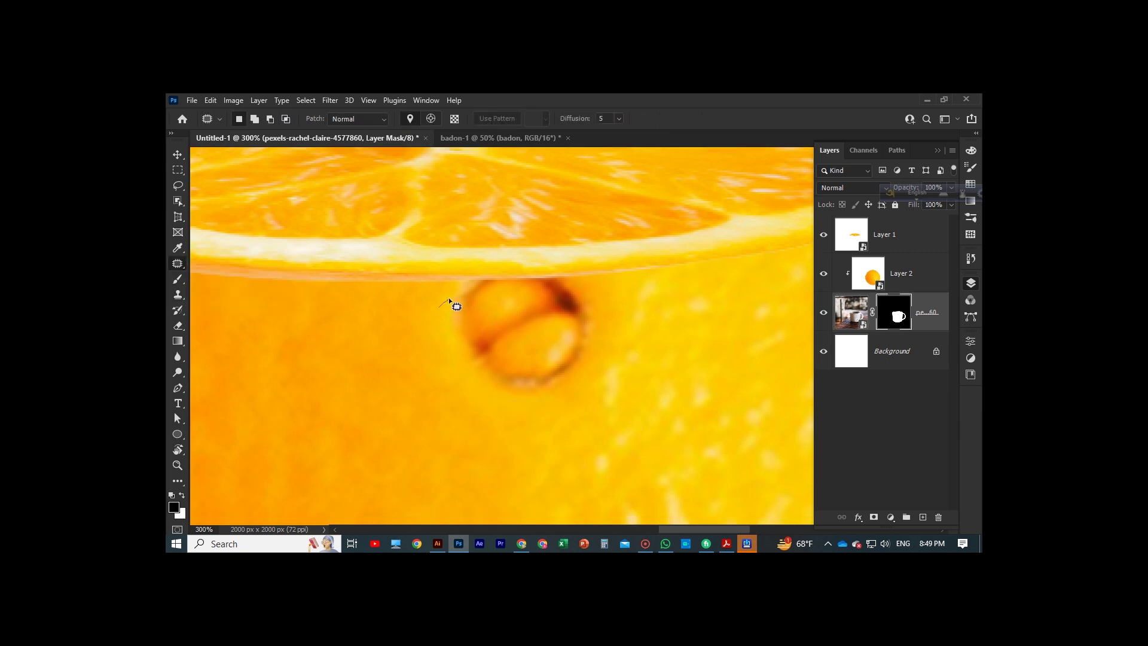
pyautogui.moveTo(461, 367); pyautogui.dragTo(705, 390)
pyautogui.hotkey('ctrl', 'd')
# Clone Stamp clean peel over the remaining seed mark at 100% opacity.
pyautogui.press('s')
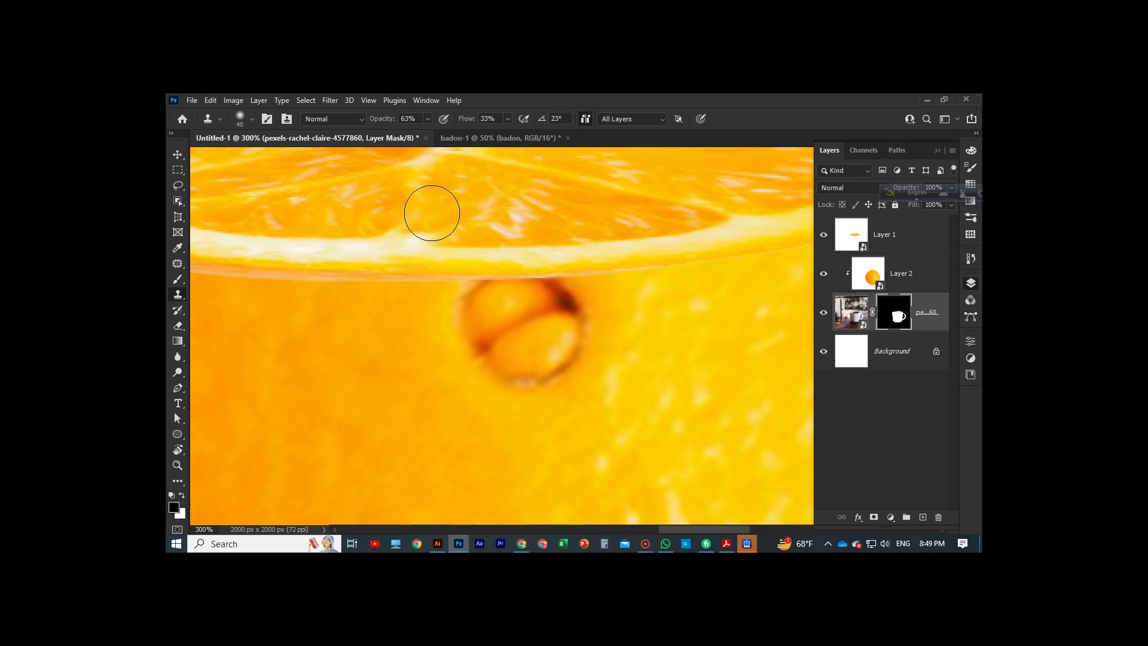
pyautogui.click(427, 118)
pyautogui.press(']')
pyautogui.press(']')
pyautogui.press(']')
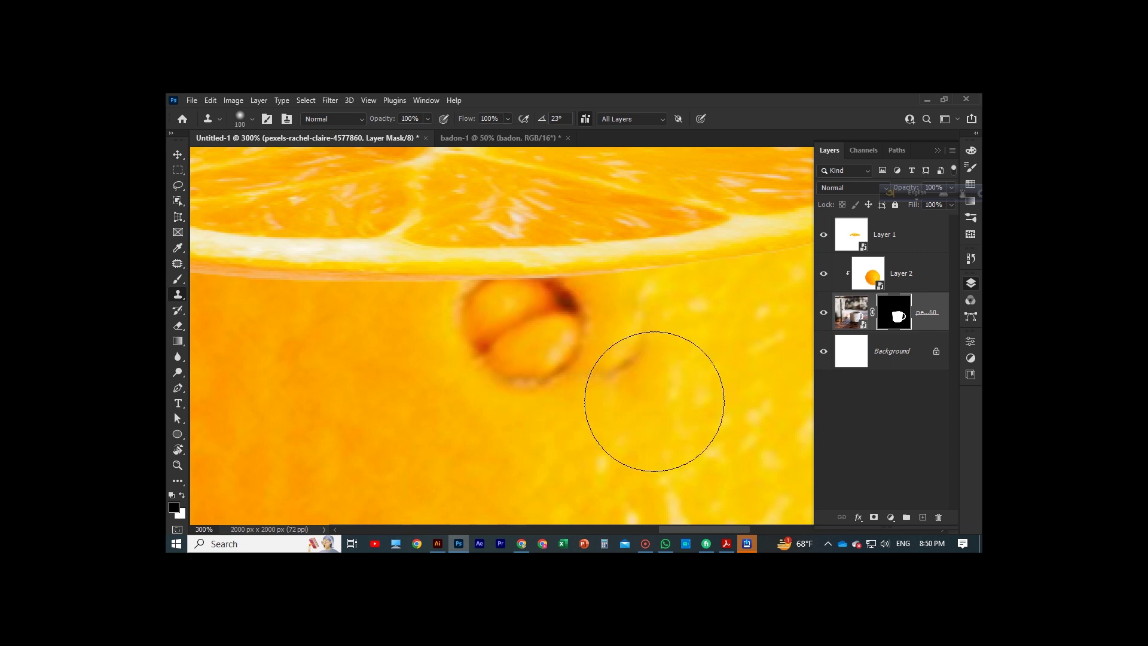
pyautogui.moveTo(654, 397); pyautogui.dragTo(528, 350)
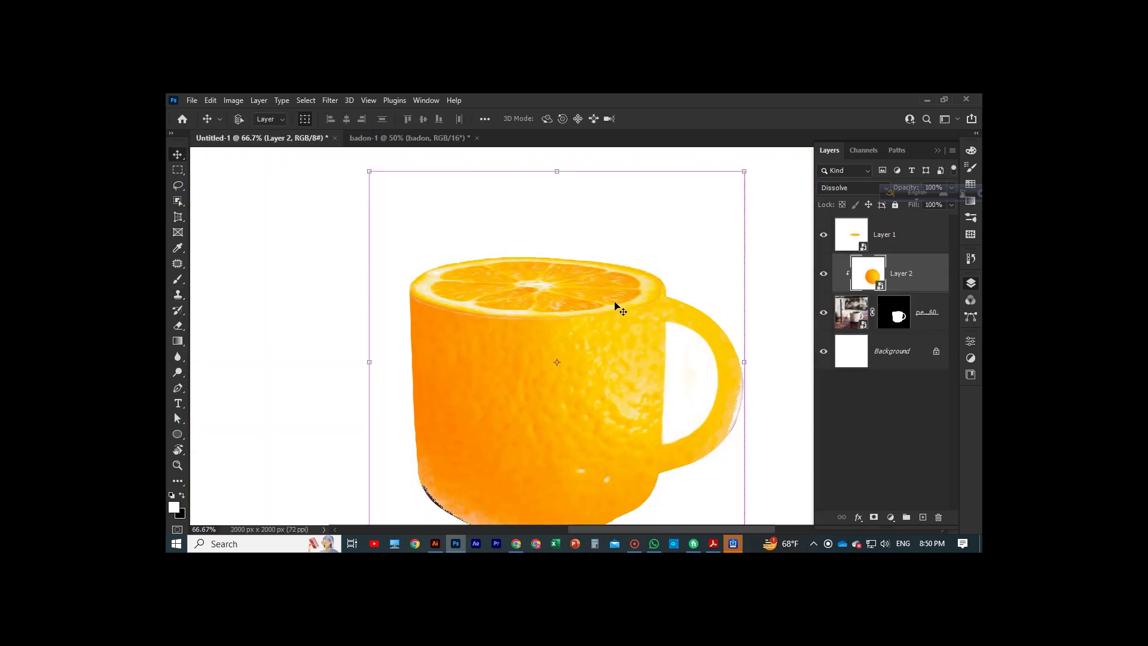
# Zoom out and commit a Free Transform on the orange mug layer.
pyautogui.hotkey('ctrl', '-')
pyautogui.hotkey('ctrl', '-')
pyautogui.hotkey('ctrl', 't')
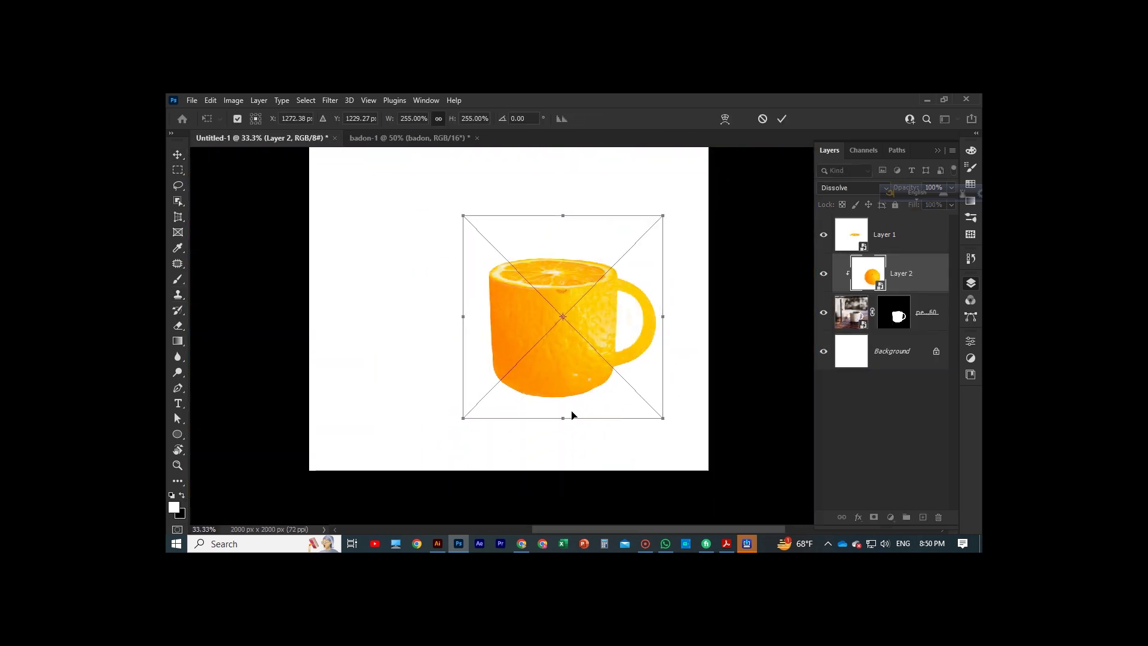
pyautogui.press('Return')
pyautogui.scroll(-1, 486, 318)
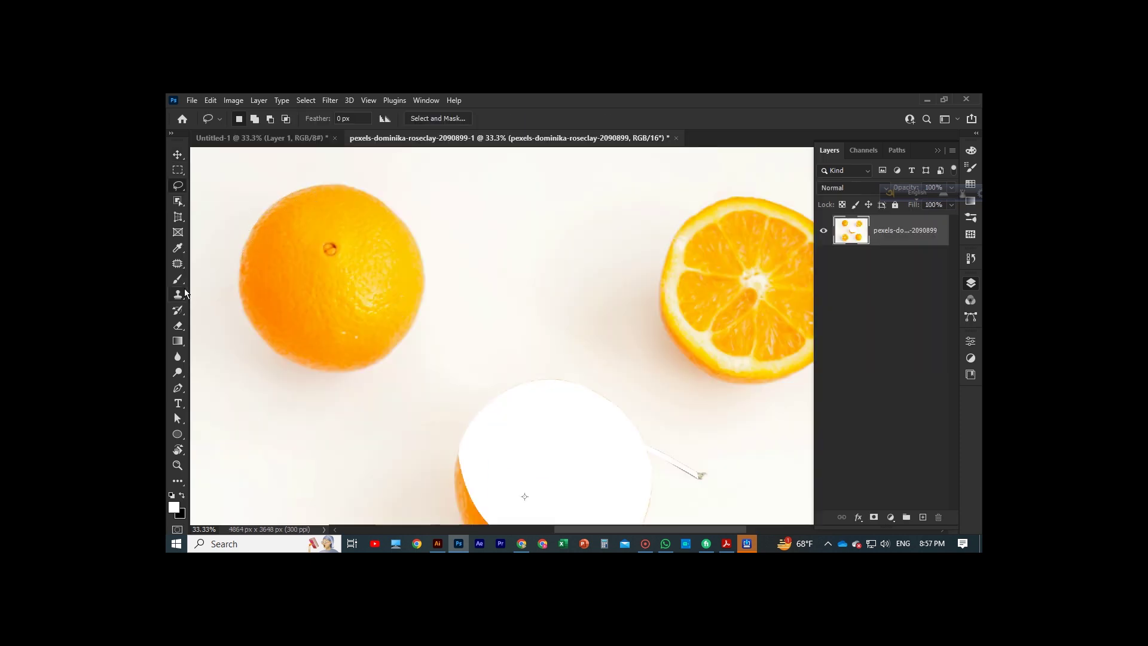
# Pen-trace the whole orange's top half and delete everything around it.
pyautogui.press('p')
pyautogui.click(247, 240)
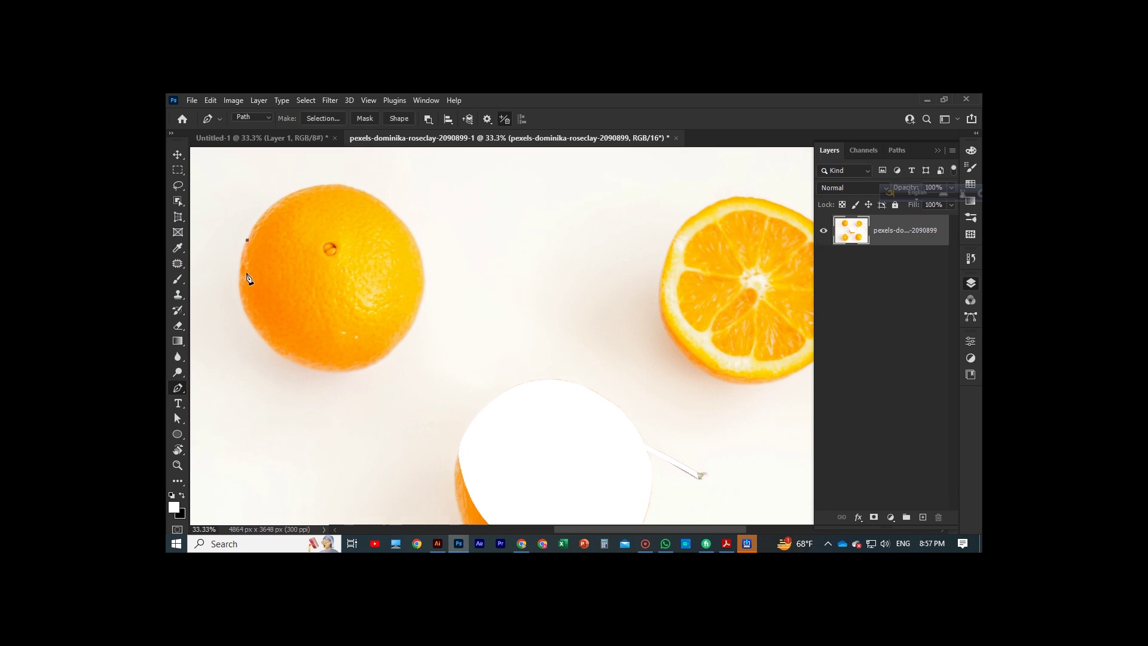
pyautogui.scroll(1, 247, 278)
pyautogui.moveTo(361, 209)
pyautogui.mouseDown()
pyautogui.moveTo(445, 227)
pyautogui.moveTo(422, 247)
pyautogui.mouseUp()
pyautogui.scroll(-2, 440, 239)
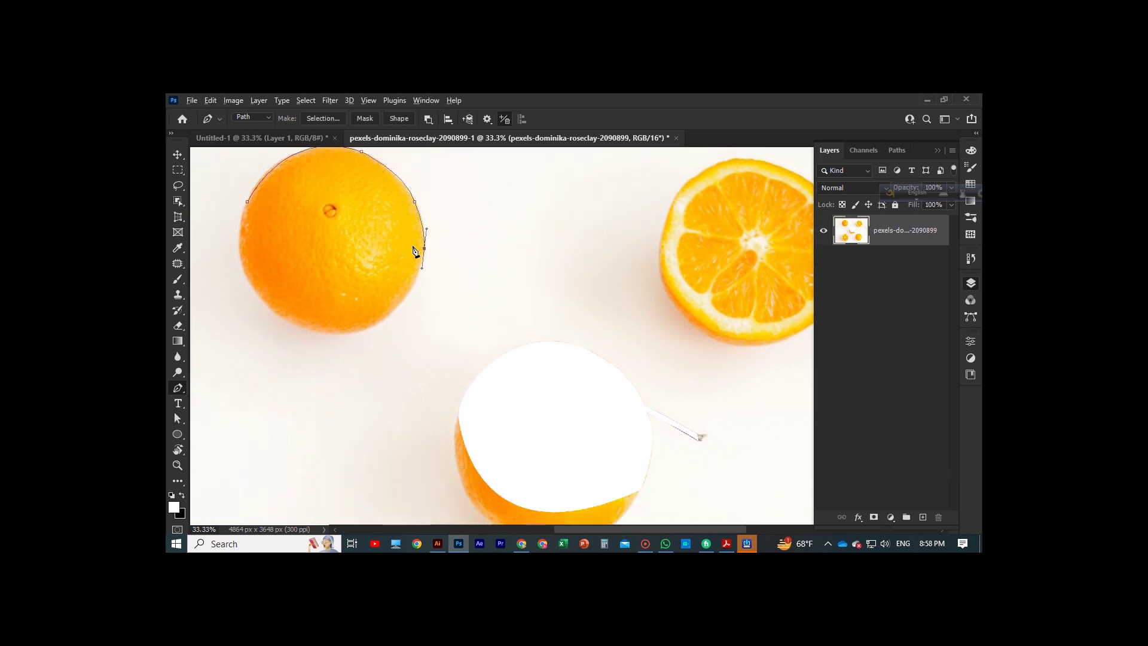
pyautogui.click(423, 257)
pyautogui.scroll(1, 383, 257)
pyautogui.hotkey('ctrl', 'shift', 'i')
pyautogui.hotkey('alt', 'BackSpace')
pyautogui.hotkey('ctrl', 'd')
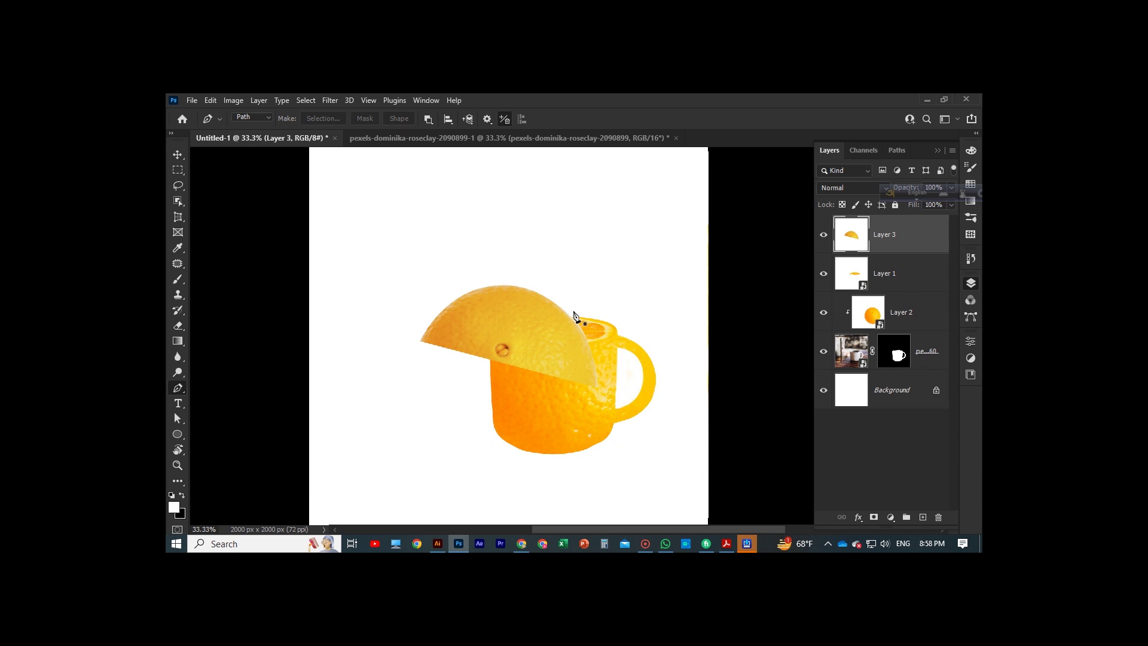
# Darken the orange lid with a Curves adjustment layer.
pyautogui.click(890, 517)
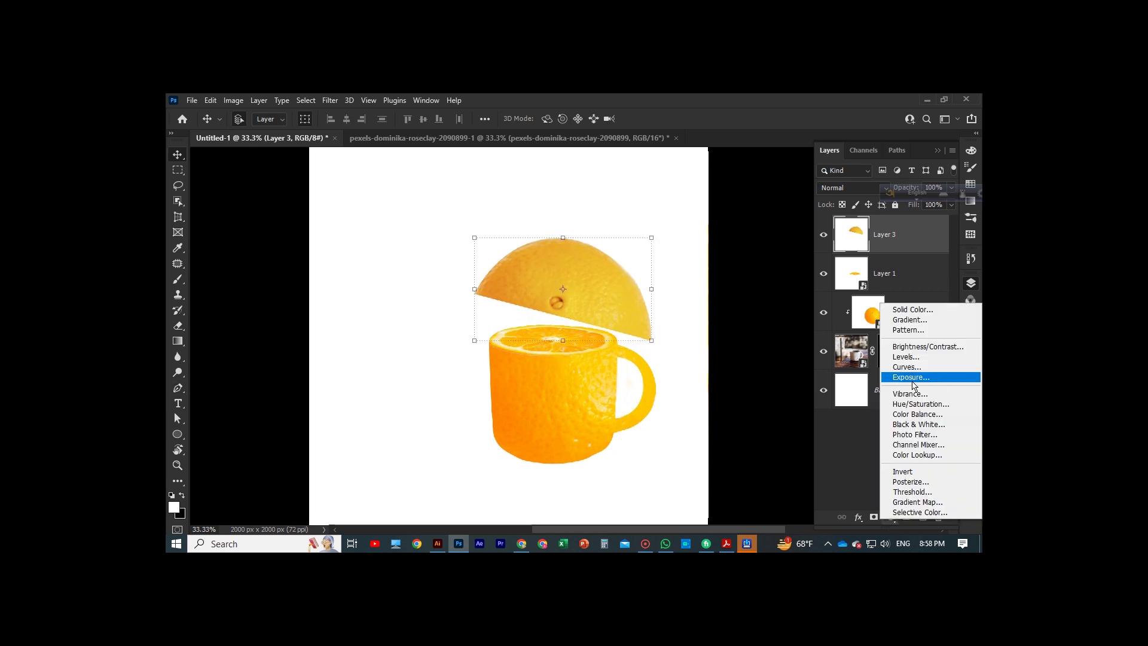
pyautogui.click(908, 382)
pyautogui.click(801, 360)
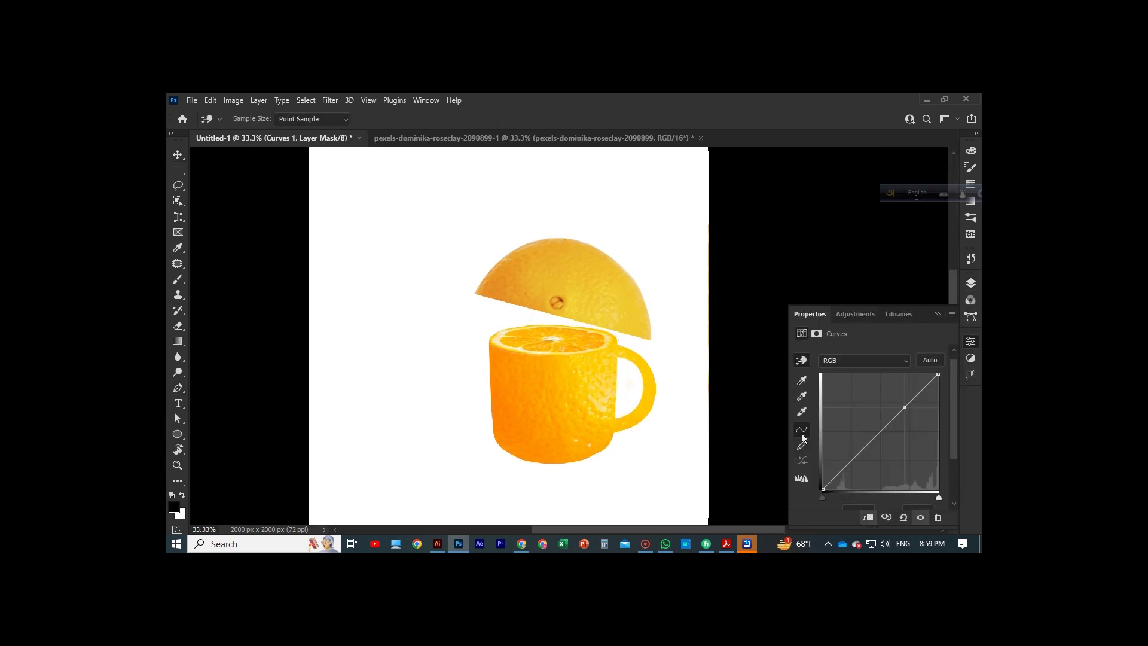
pyautogui.moveTo(914, 398); pyautogui.dragTo(914, 416)
pyautogui.click(970, 283)
pyautogui.click(885, 235)
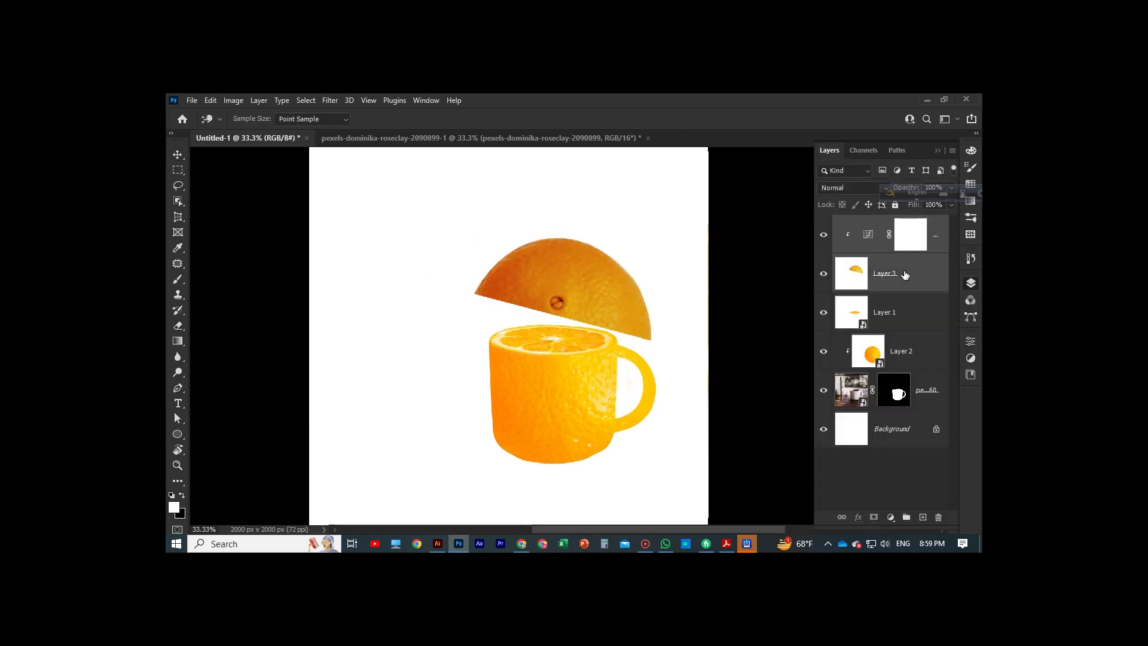
pyautogui.hotkey('ctrl', 't')
pyautogui.moveTo(475, 238); pyautogui.dragTo(594, 317)
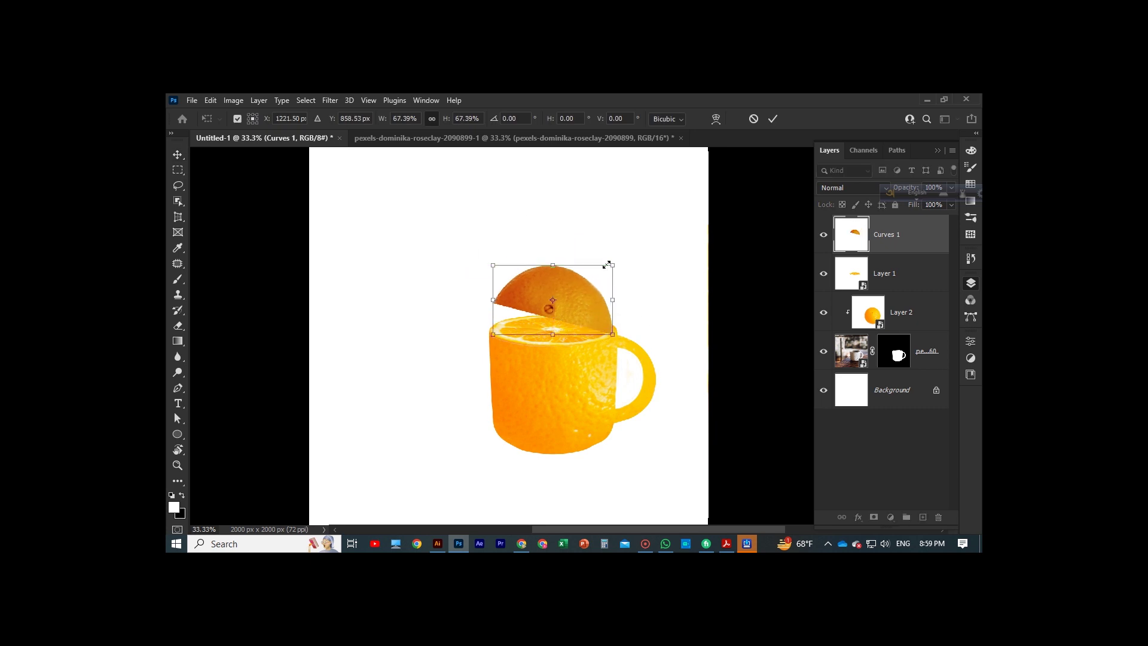
pyautogui.press('Escape')
# Duplicate the cut slice layer and move the copy up under the lid.
pyautogui.click(895, 275)
pyautogui.hotkey('ctrl', 'j')
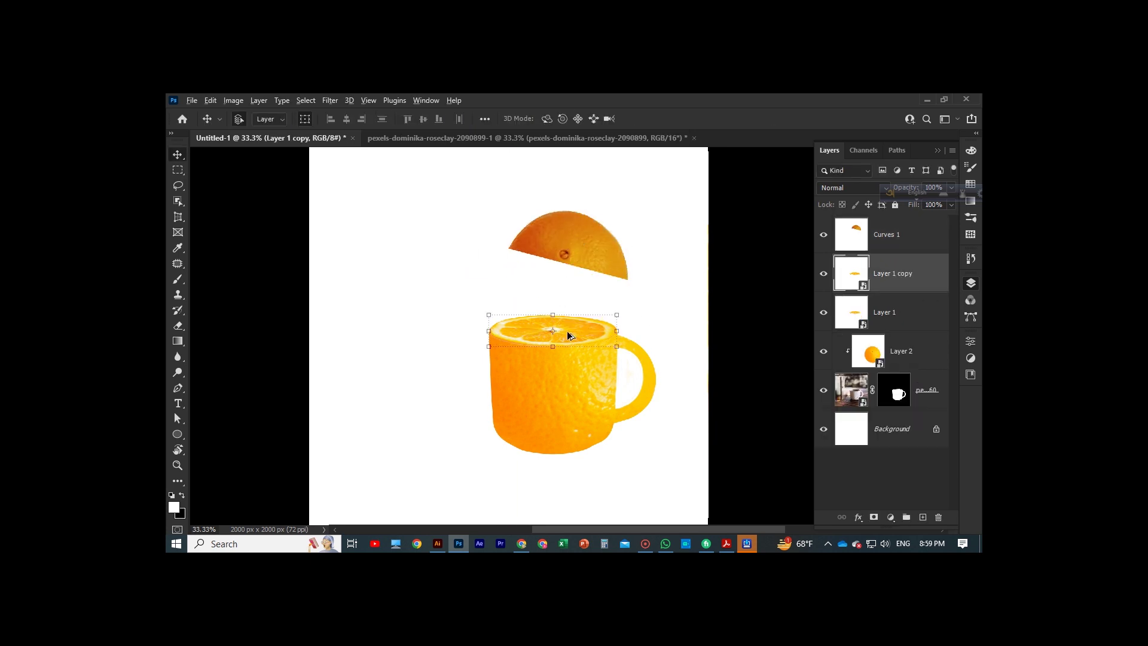
pyautogui.moveTo(568, 335)
pyautogui.mouseDown()
pyautogui.moveTo(578, 285)
pyautogui.moveTo(562, 288)
pyautogui.moveTo(567, 279)
pyautogui.moveTo(645, 299)
pyautogui.mouseUp()
pyautogui.hotkey('ctrl', 't')
# Bring the slice copy forward and distort it to fit the lid's cut face.
pyautogui.hotkey('ctrl', ']')
pyautogui.hotkey('ctrl', '+')
pyautogui.hotkey('ctrl', '+')
pyautogui.hotkey('ctrl', '+')
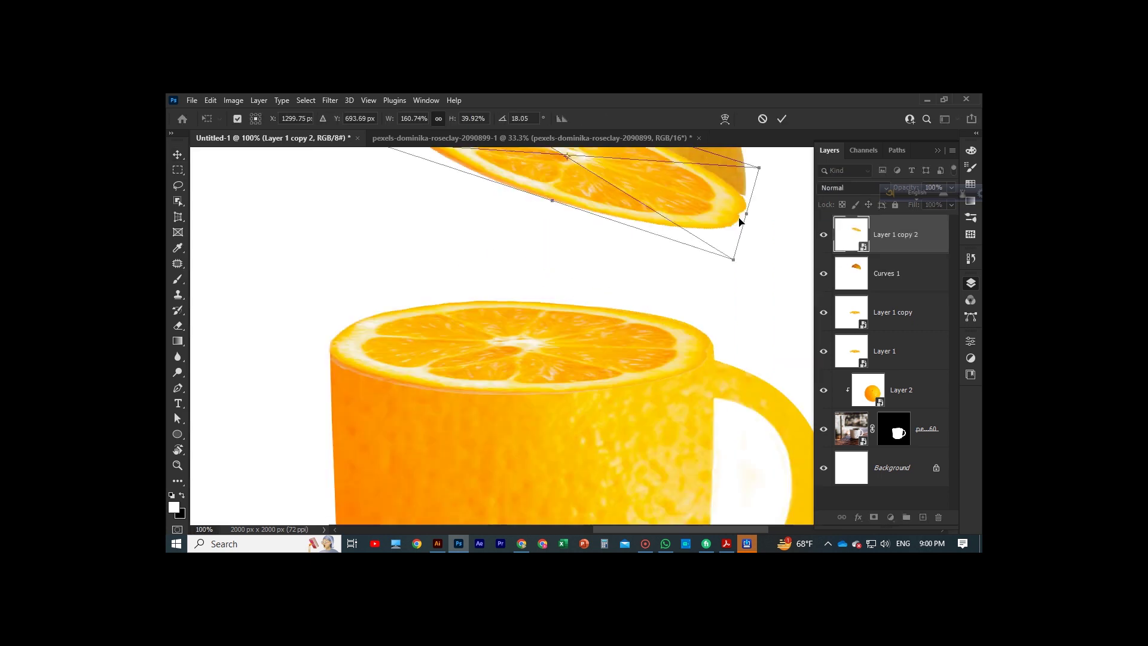
pyautogui.scroll(3, 740, 221)
pyautogui.moveTo(752, 348); pyautogui.dragTo(755, 345)
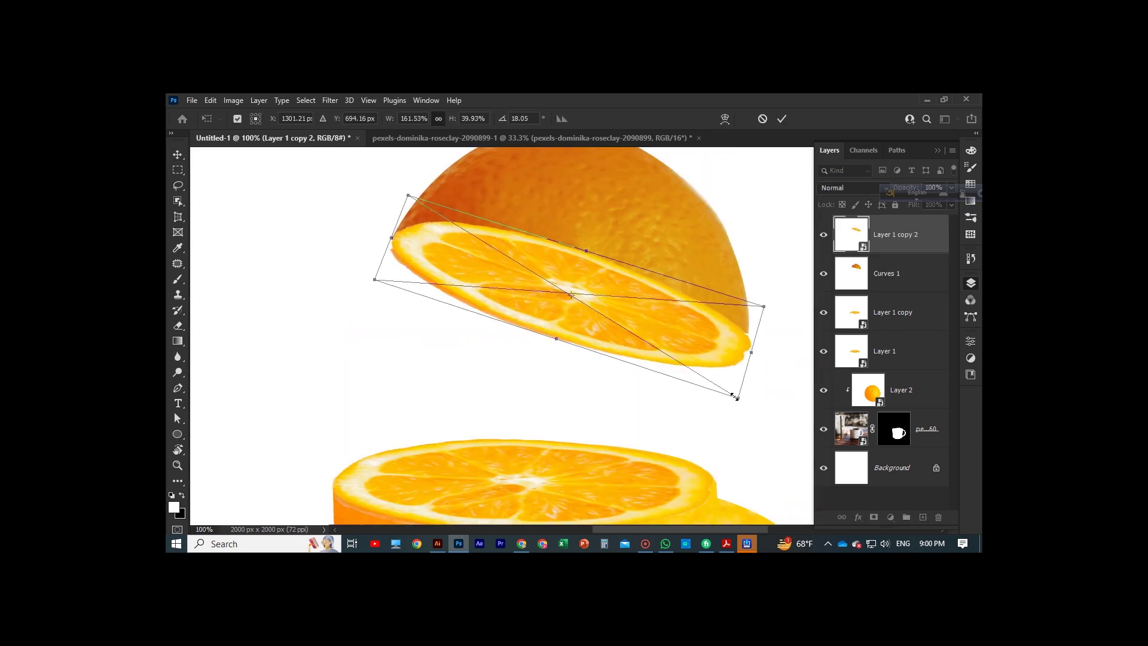
pyautogui.moveTo(381, 262); pyautogui.dragTo(377, 270)
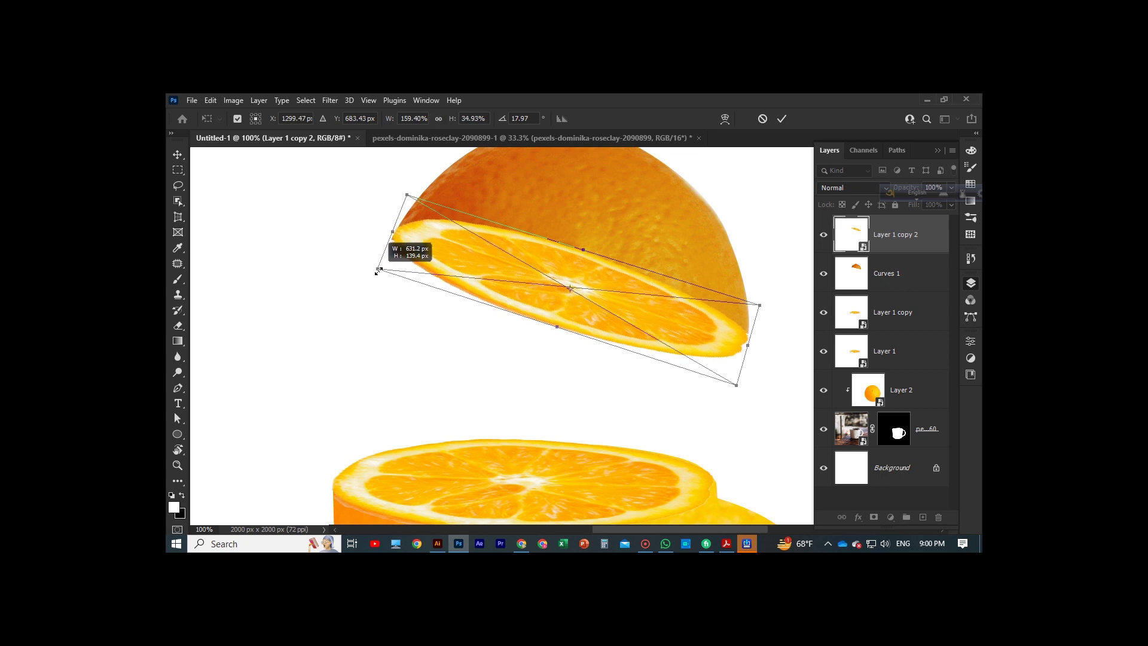
pyautogui.moveTo(557, 328); pyautogui.dragTo(569, 309)
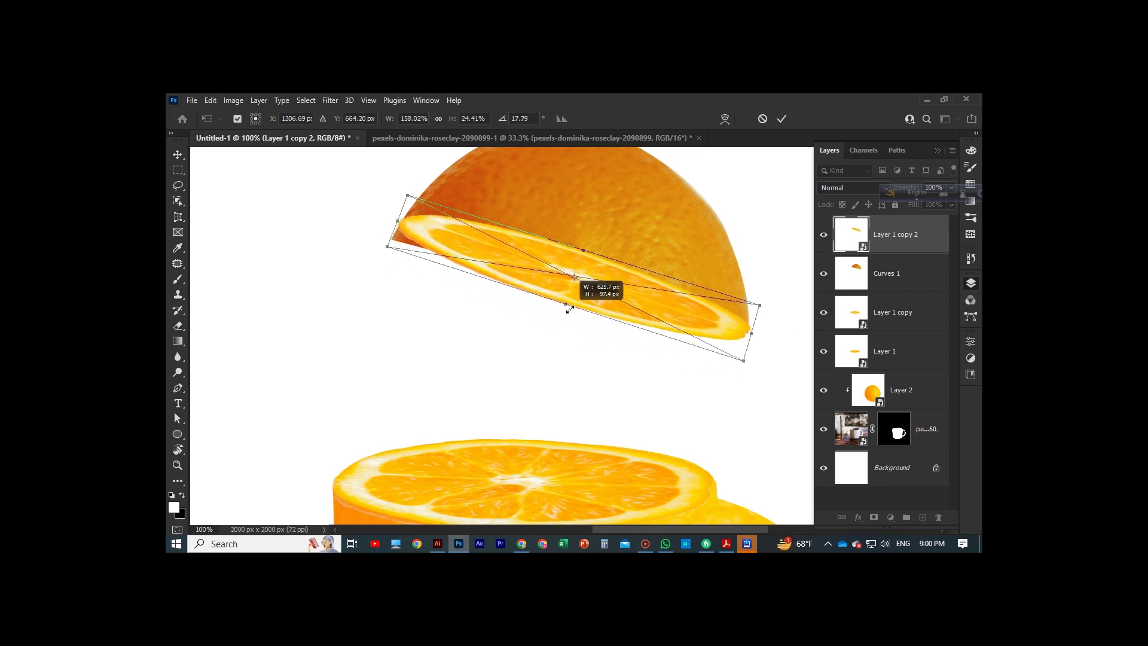
pyautogui.moveTo(386, 246); pyautogui.dragTo(376, 274)
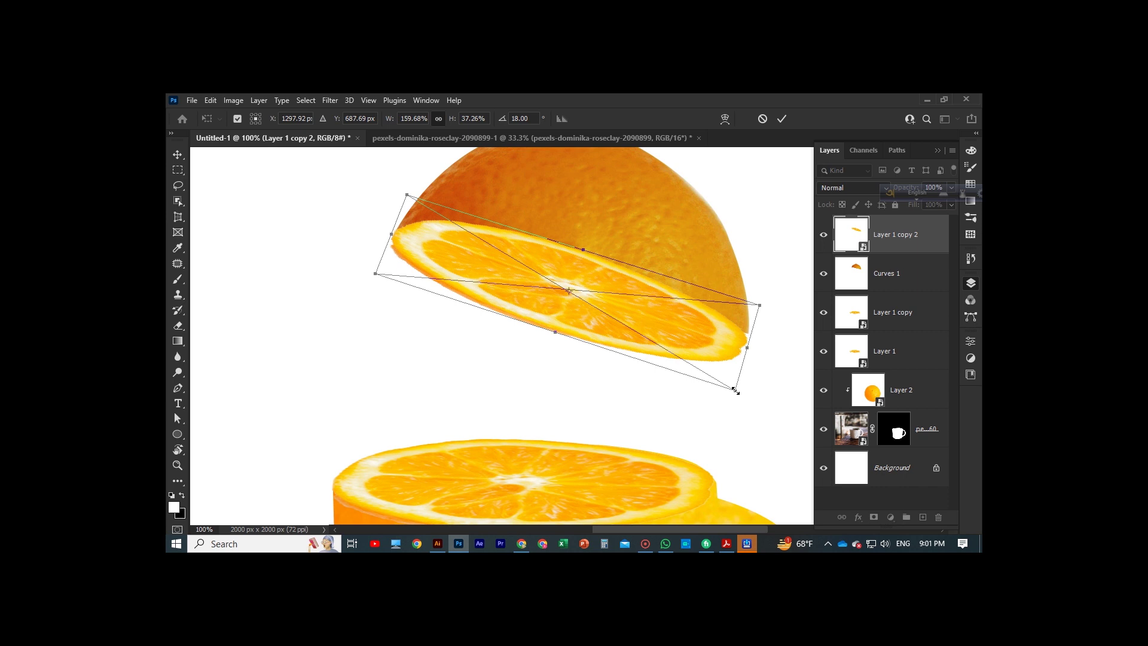
pyautogui.press('Return')
# Rasterize the lid slice layer and merge Curves 1 down into the lid.
pyautogui.scroll(3, 666, 325)
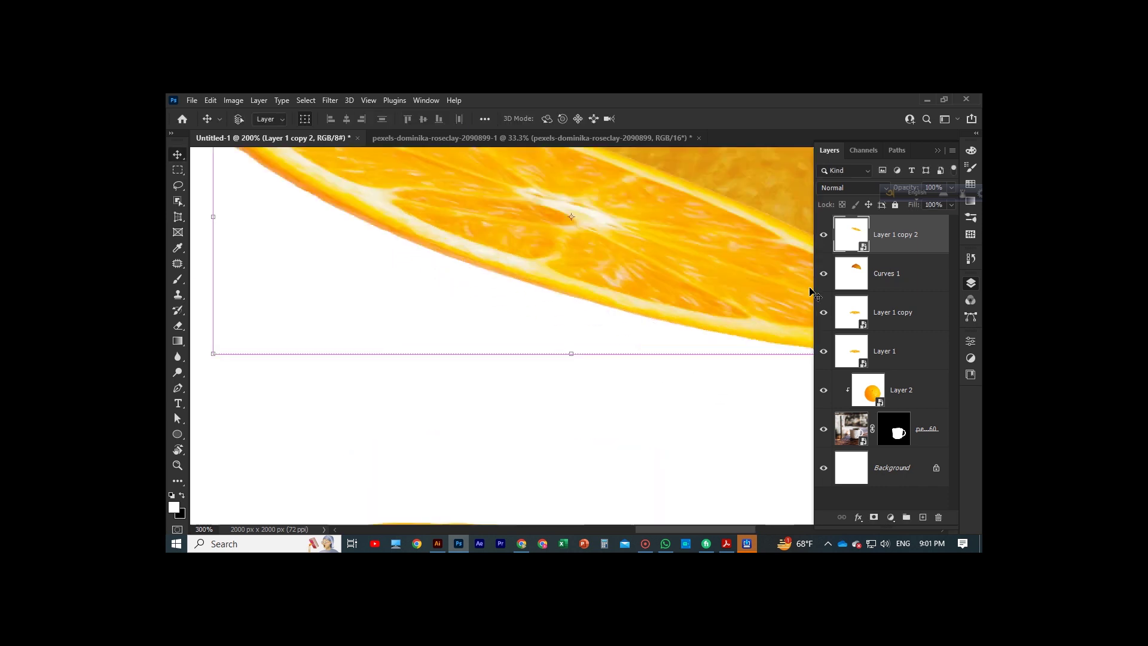
pyautogui.hotkey('alt', '[')
pyautogui.press('e')
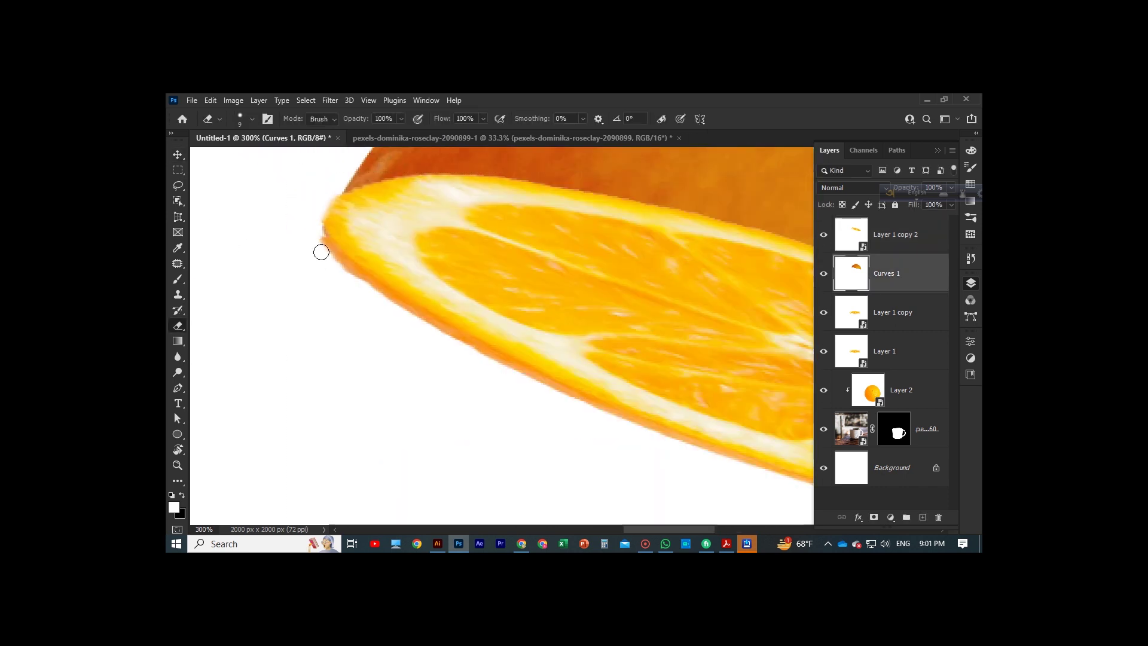
pyautogui.rightClick(896, 241)
pyautogui.click(771, 328)
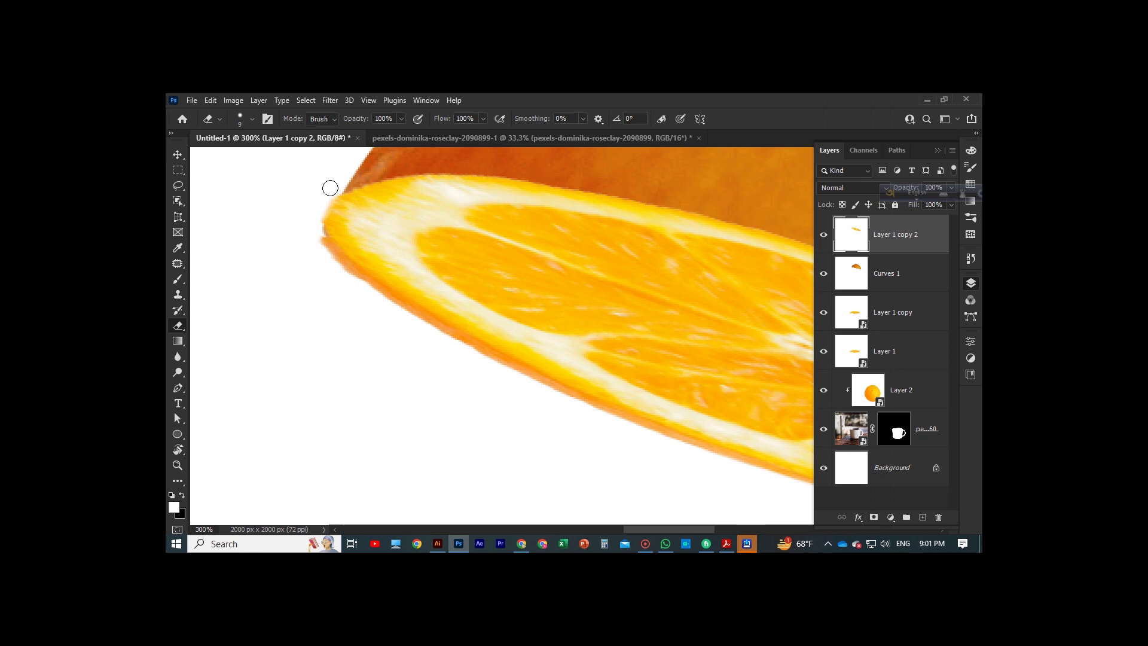
pyautogui.scroll(-5, 313, 230)
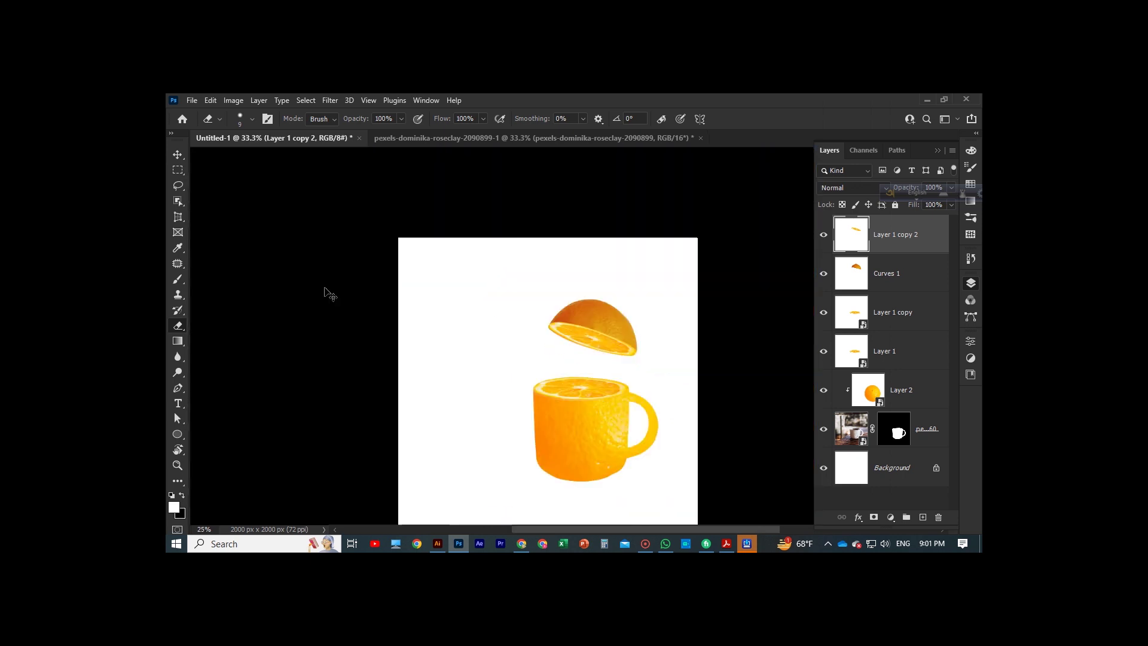
pyautogui.press('v')
pyautogui.rightClick(903, 281)
pyautogui.click(795, 258)
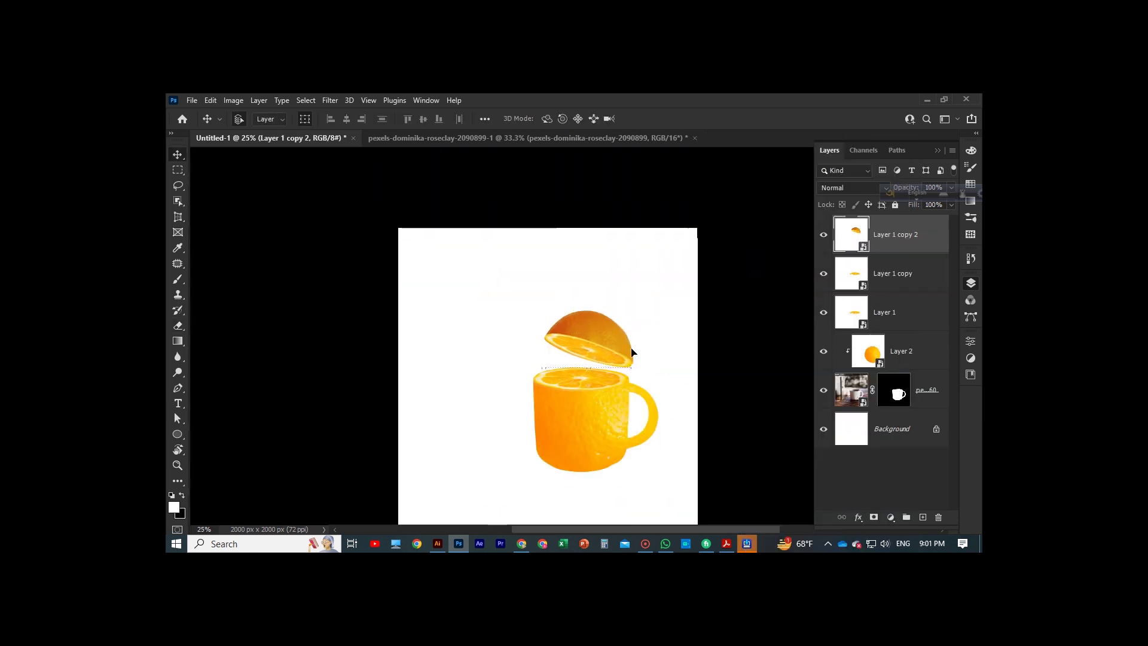
# Squash the lid's height and rotate it onto the cup rim.
pyautogui.hotkey('ctrl', 't')
pyautogui.moveTo(636, 346); pyautogui.dragTo(638, 377)
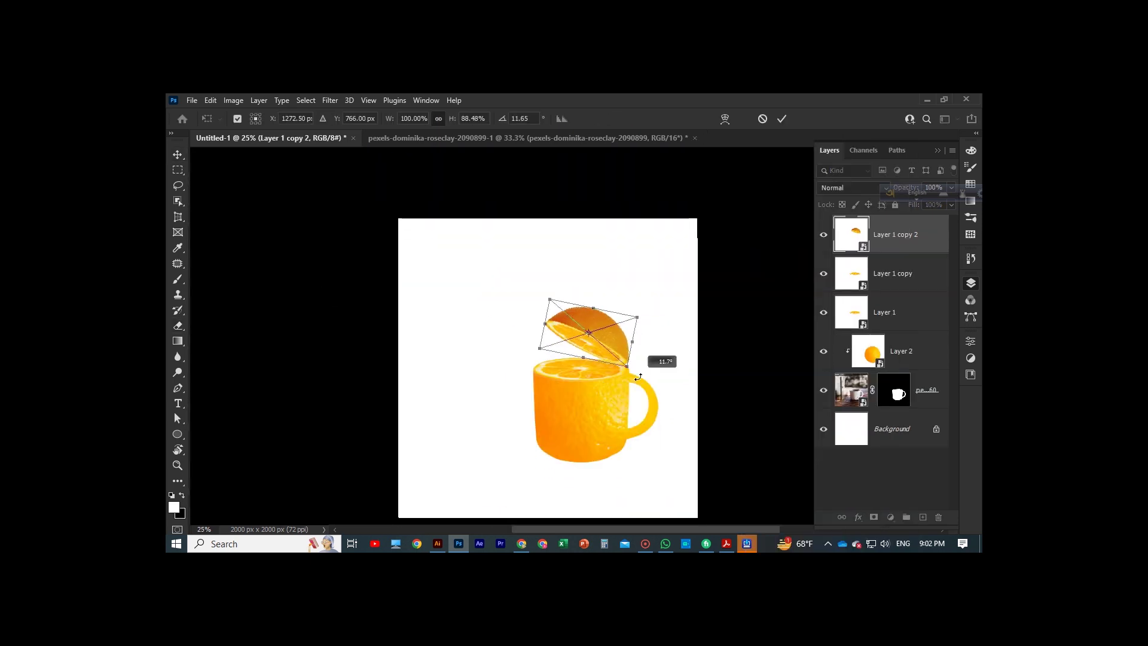
pyautogui.moveTo(545, 326); pyautogui.dragTo(534, 325)
pyautogui.moveTo(639, 318); pyautogui.dragTo(652, 302)
pyautogui.press('Return')
pyautogui.scroll(-2, 658, 299)
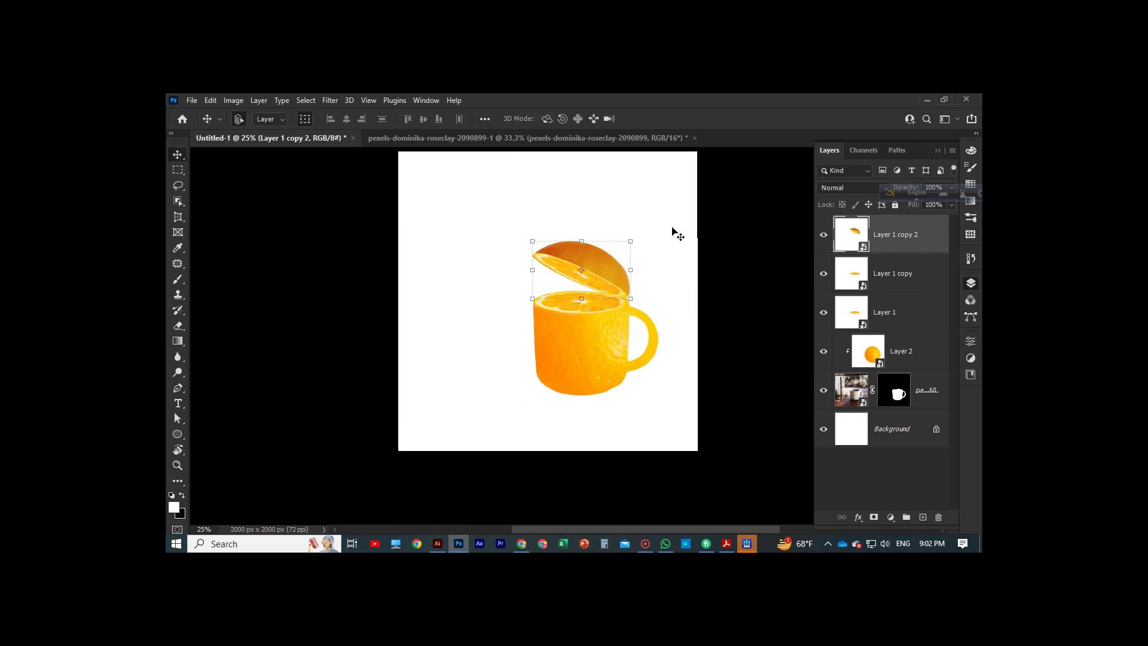
# Try a wide ellipse beneath the mug, then select the masked mug photo layer.
pyautogui.hotkey('ctrl', '+')
pyautogui.hotkey('ctrl', '+')
pyautogui.scroll(-1, 725, 397)
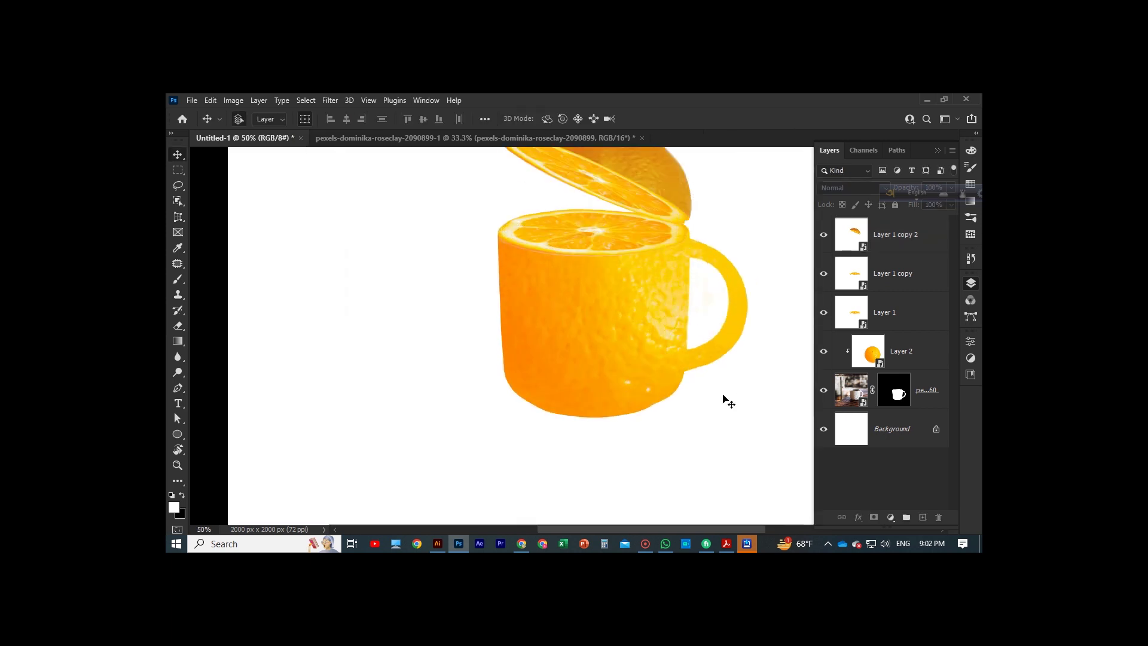
pyautogui.scroll(-2, 616, 334)
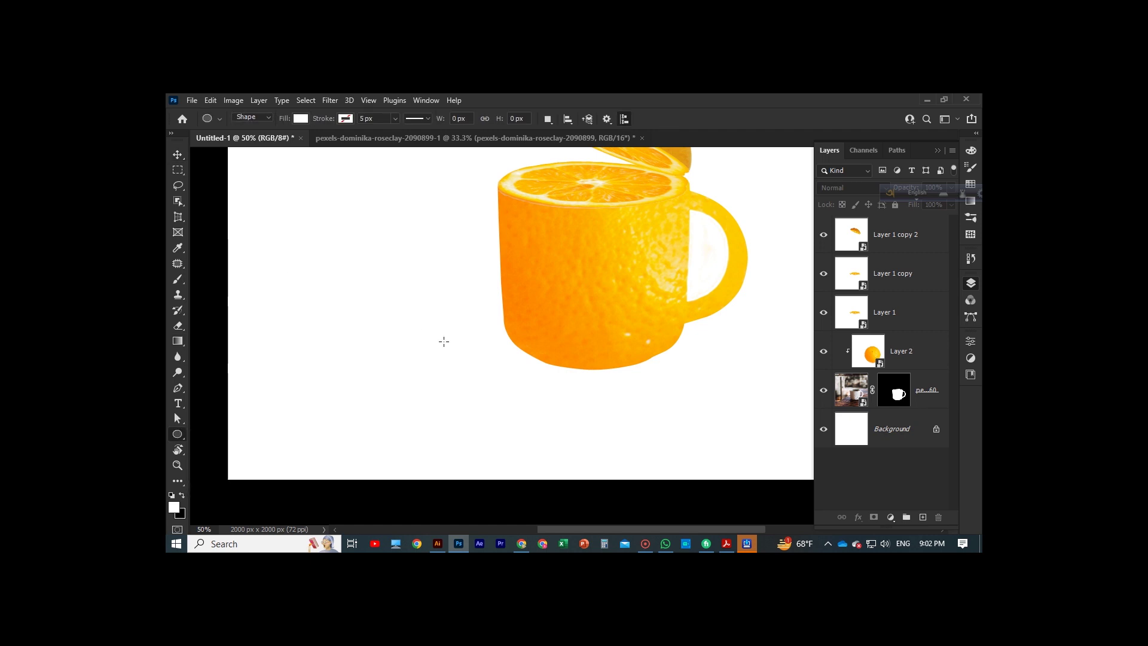
pyautogui.moveTo(405, 321); pyautogui.dragTo(775, 393)
pyautogui.click(835, 450)
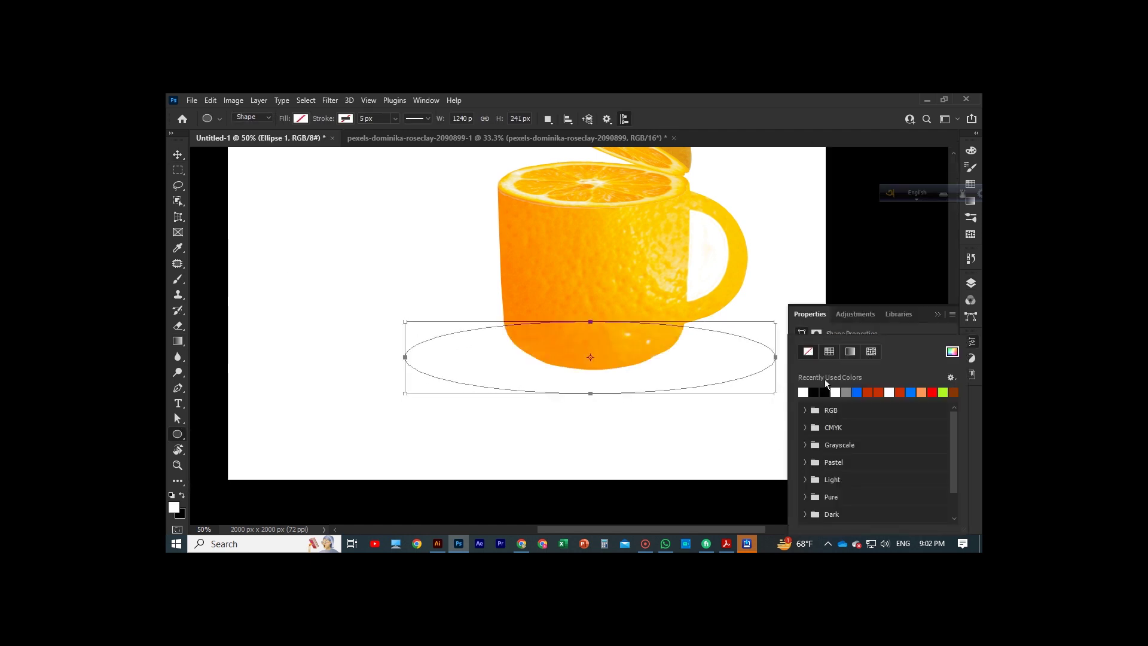
pyautogui.scroll(2, 586, 358)
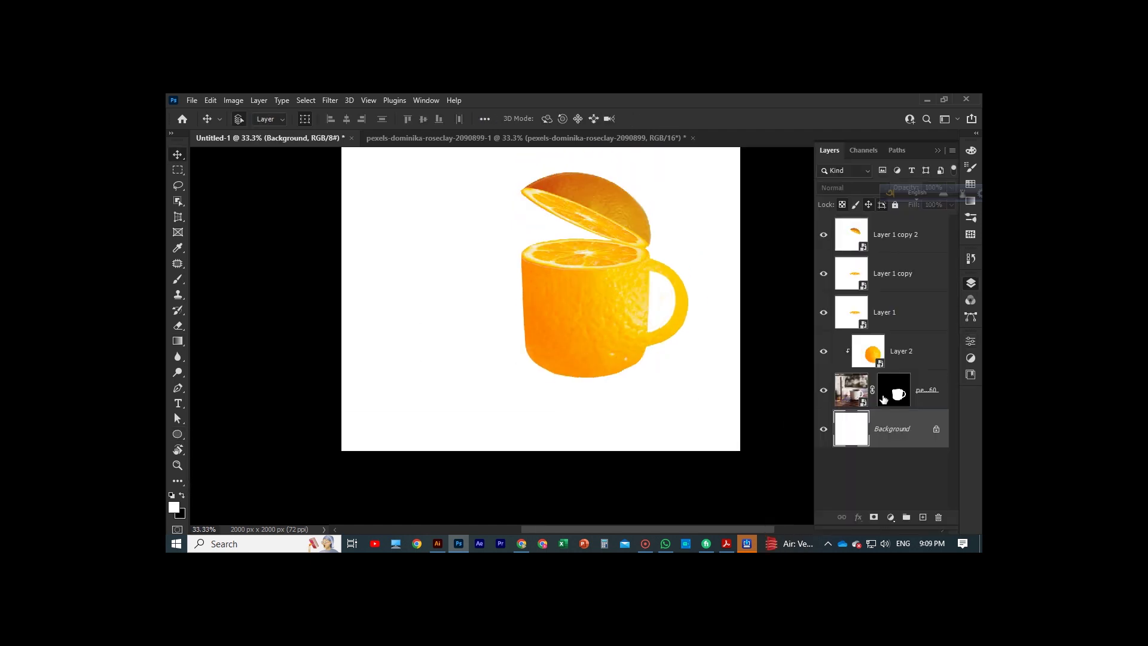
pyautogui.click(507, 367)
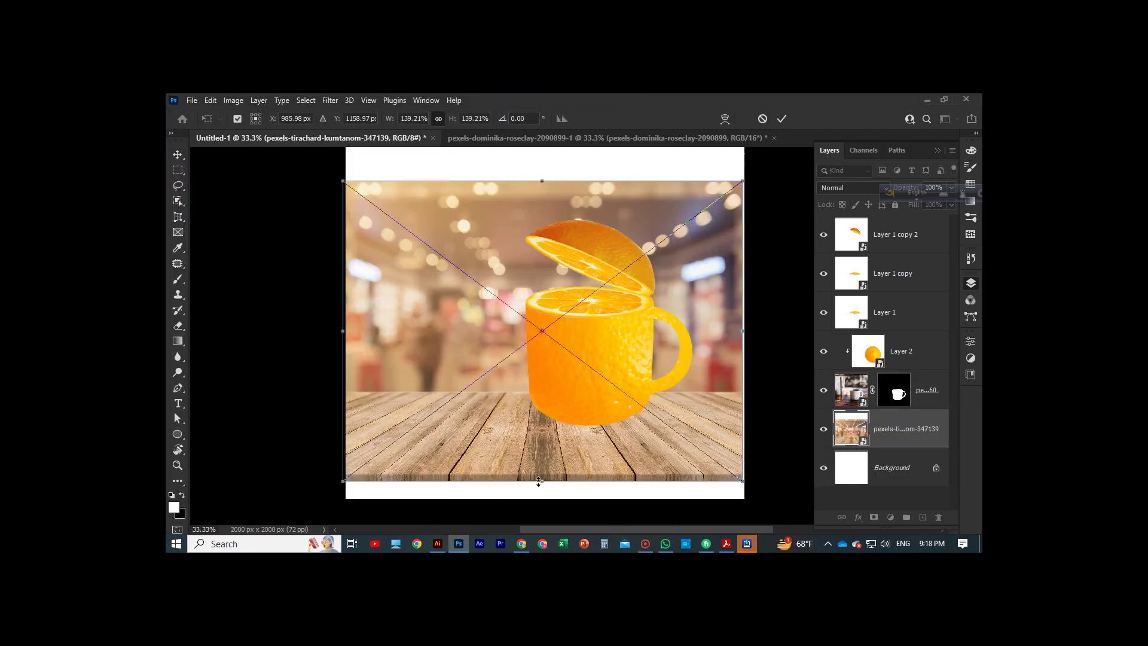
# Scale the placed wooden table photo up to cover the canvas and commit it.
pyautogui.keyDown('alt'); pyautogui.moveTo(542, 480); pyautogui.dragTo(542, 497); pyautogui.keyUp('alt')
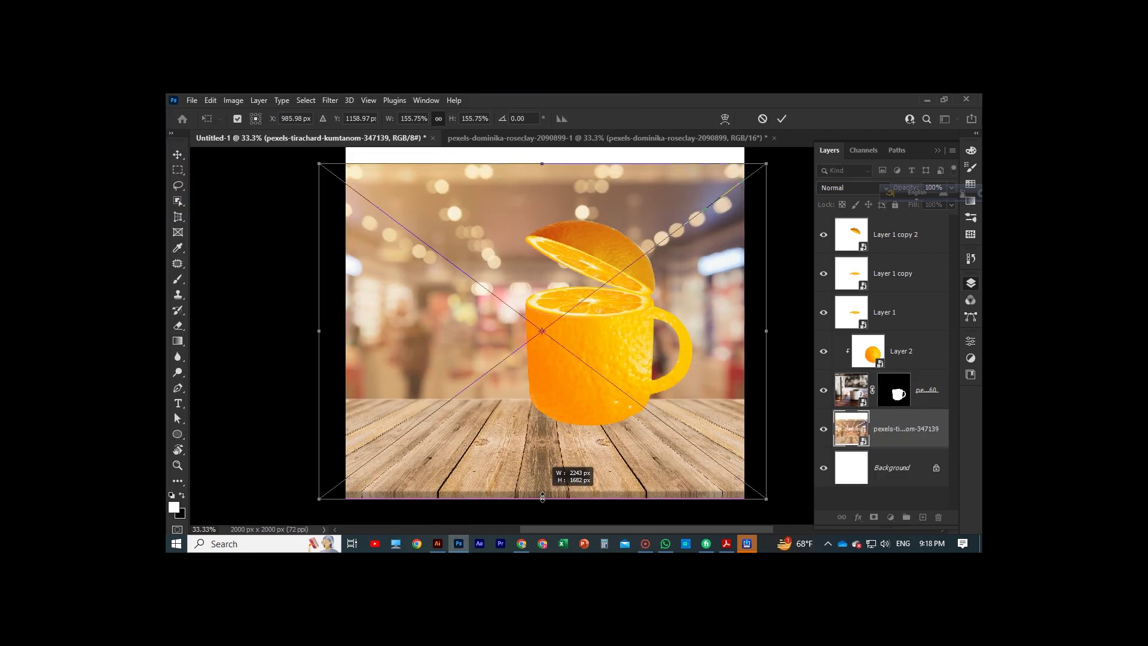
pyautogui.moveTo(544, 163); pyautogui.dragTo(544, 149)
pyautogui.click(781, 119)
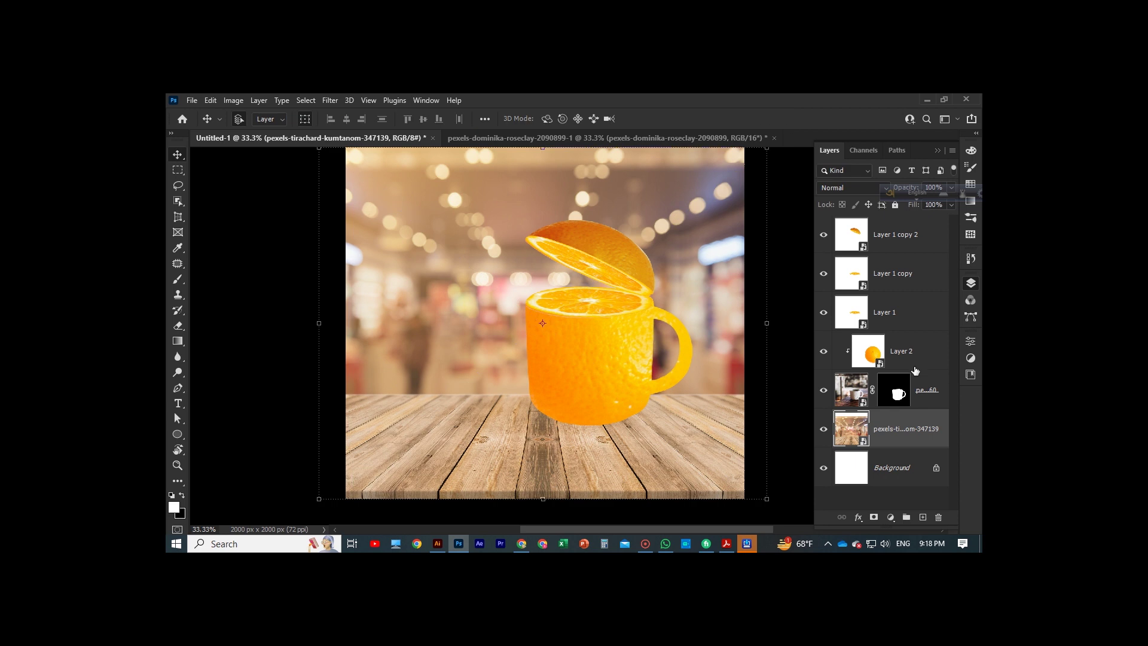
# Combine Layer 2 and the masked mug photo into a single smart object.
pyautogui.click(923, 361)
pyautogui.keyDown('shift'); pyautogui.click(927, 386); pyautogui.keyUp('shift')
pyautogui.hotkey('ctrl', 'e')
pyautogui.hotkey('ctrl', 'z')
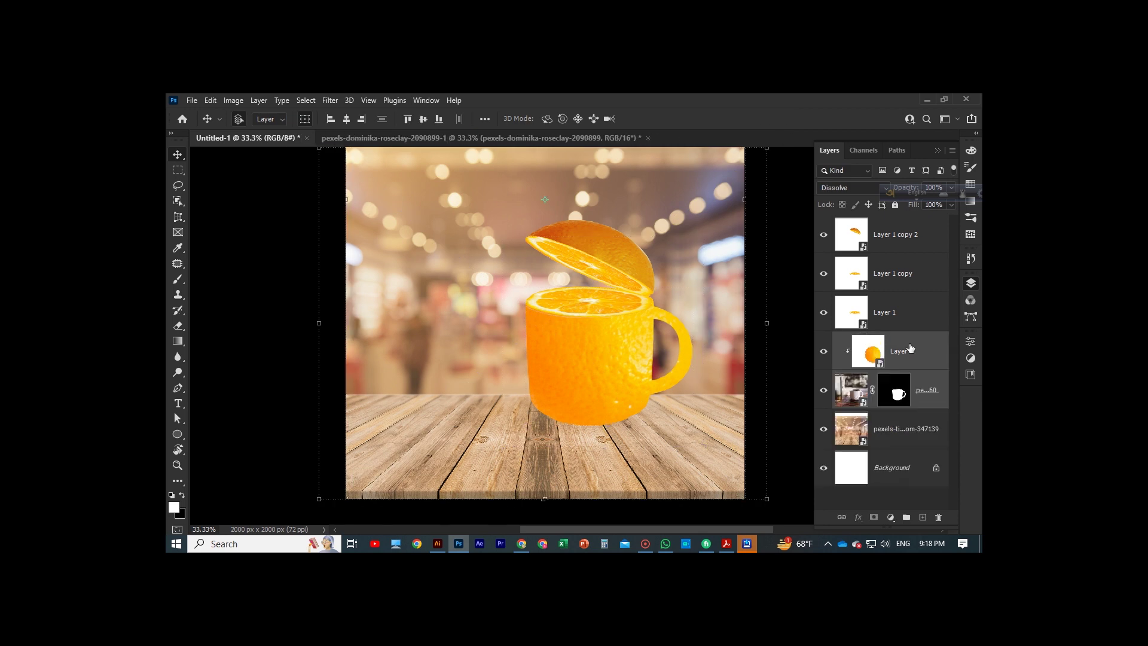
pyautogui.rightClick(909, 349)
pyautogui.click(908, 312)
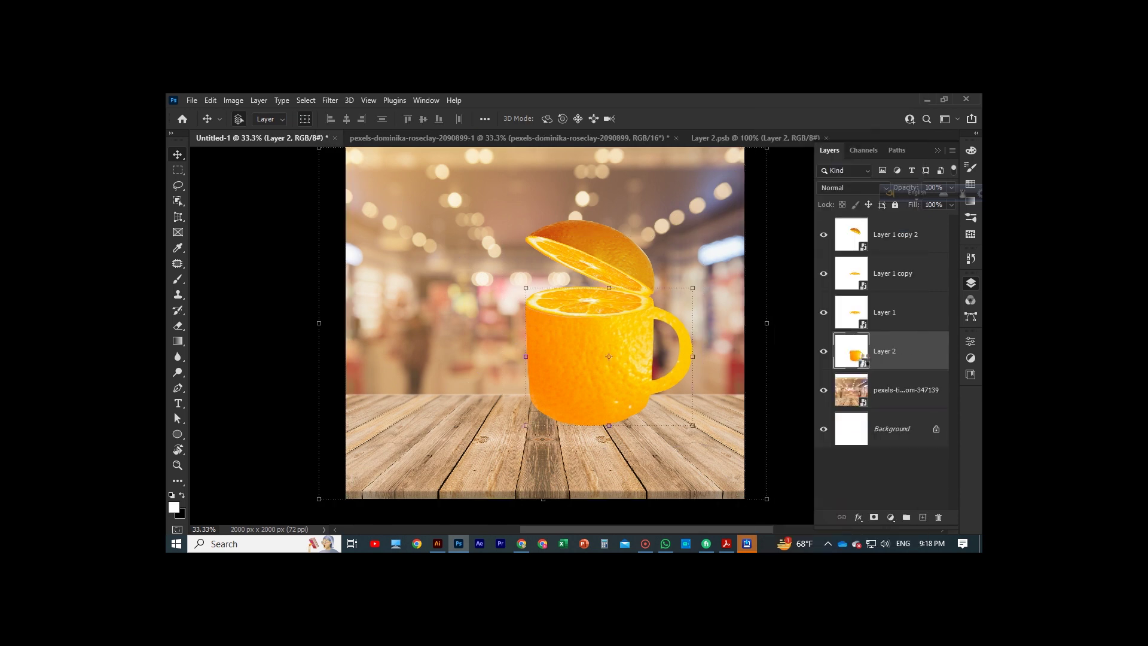
# Stretch the table photo up to the canvas top edge and commit the resize.
pyautogui.doubleClick(852, 358)
pyautogui.hotkey('ctrl', 'Tab')
pyautogui.scroll(5, 615, 403)
pyautogui.click(614, 278)
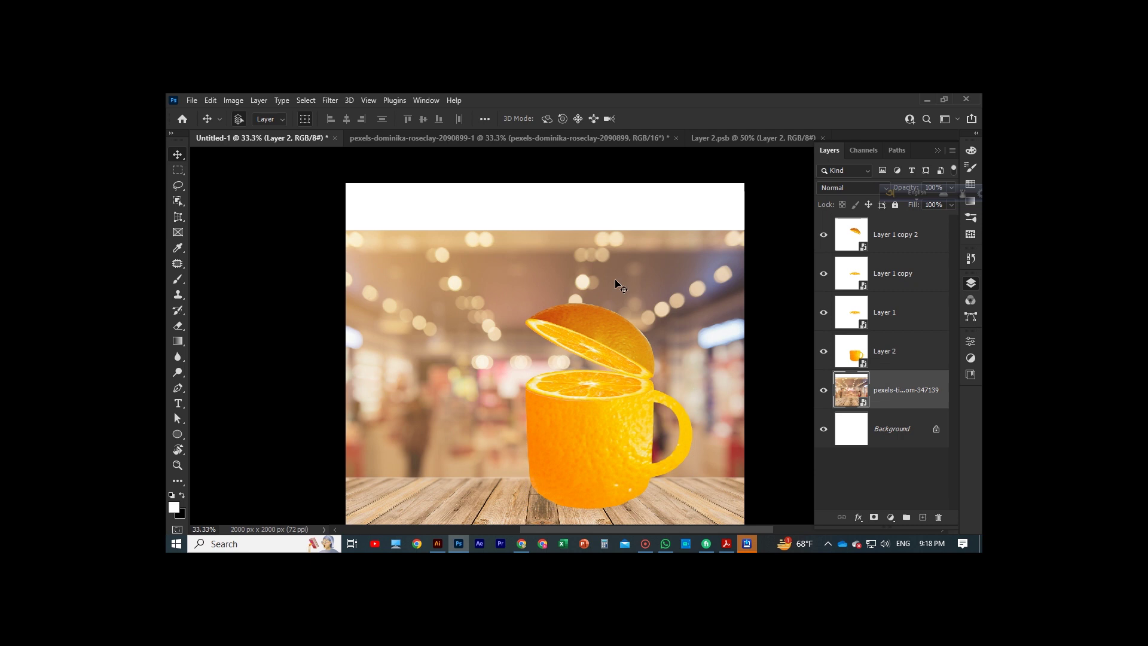
pyautogui.hotkey('ctrl', 't')
pyautogui.moveTo(541, 230); pyautogui.dragTo(541, 164)
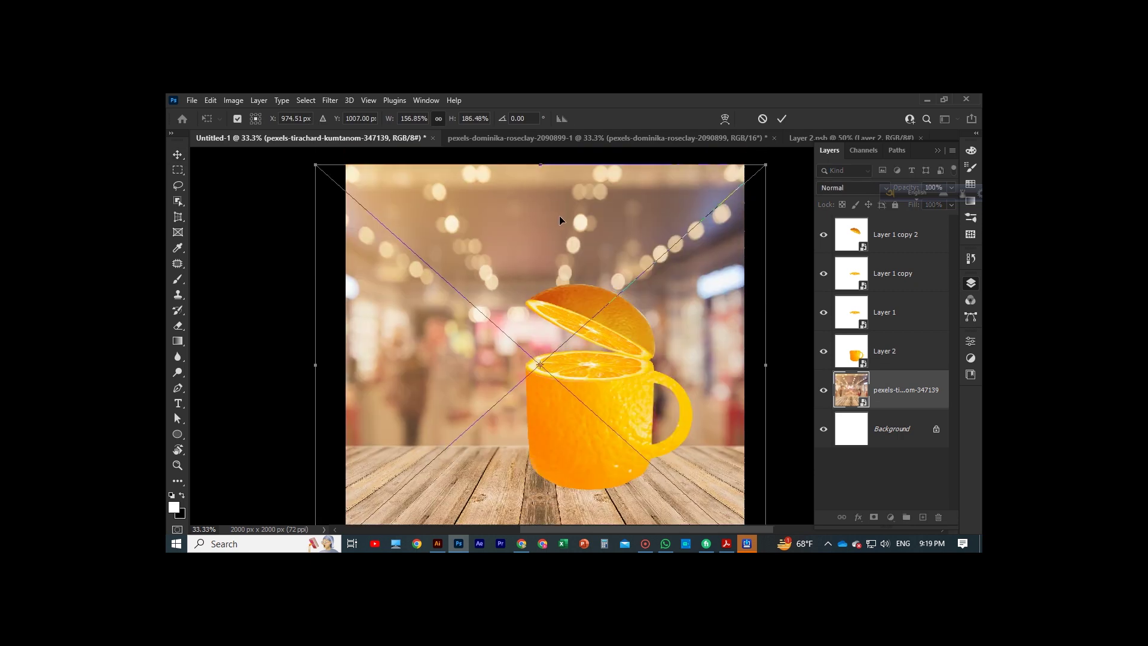
pyautogui.press('Return')
# Move the mug down so it sits on the tabletop.
pyautogui.scroll(-1, 614, 389)
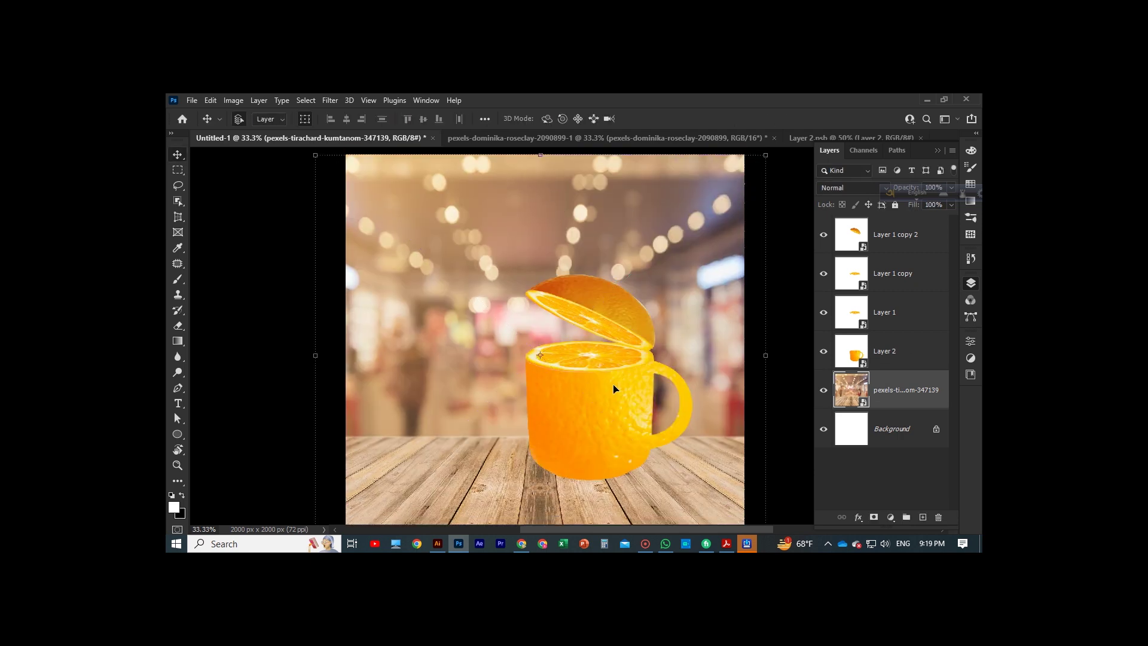
pyautogui.scroll(-2, 614, 389)
pyautogui.moveTo(595, 377)
pyautogui.mouseDown()
pyautogui.moveTo(564, 388)
pyautogui.moveTo(583, 405)
pyautogui.moveTo(554, 419)
pyautogui.mouseUp()
# Combine the mug and lid layers into one smart object.
pyautogui.keyDown('shift'); pyautogui.click(897, 273); pyautogui.keyUp('shift')
pyautogui.keyDown('shift'); pyautogui.click(896, 234); pyautogui.keyUp('shift')
pyautogui.rightClick(896, 235)
pyautogui.click(771, 218)
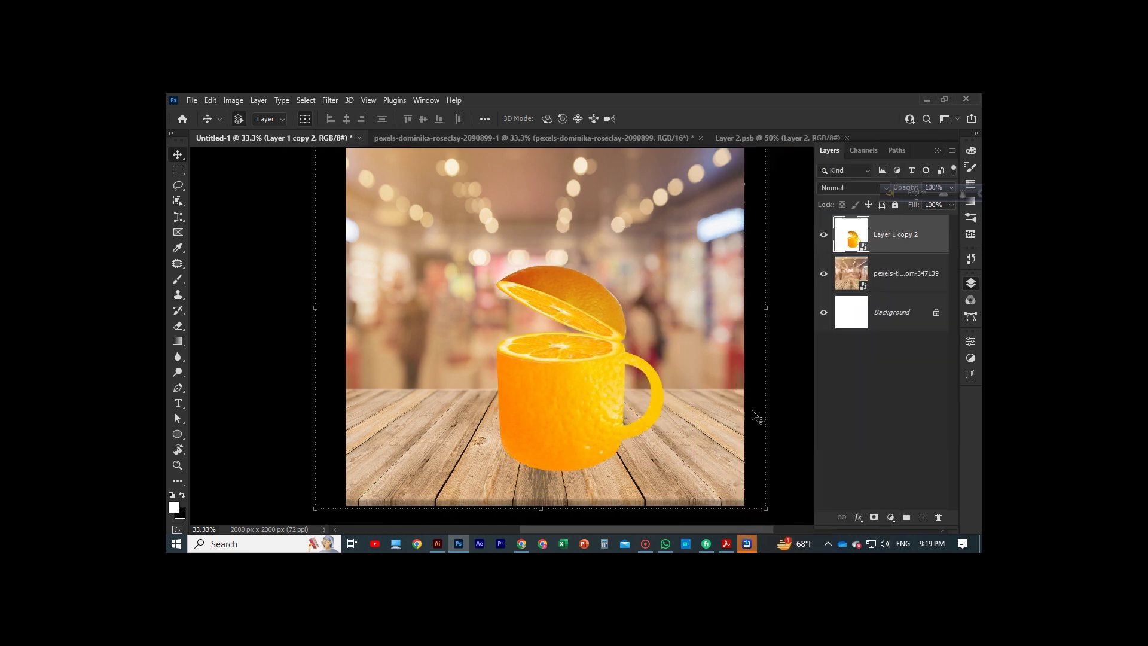
# Drag the Layer 1 copy 2 lid slice from the mug smart object into Untitled-1 and transform it.
pyautogui.click(759, 139)
pyautogui.click(272, 138)
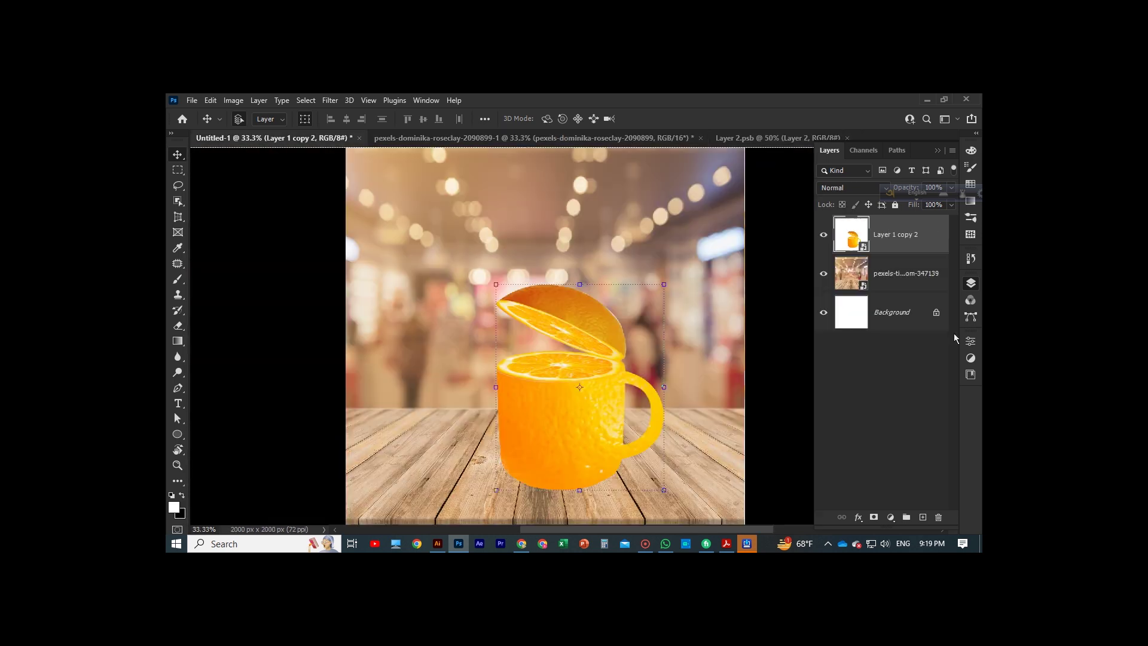
pyautogui.doubleClick(864, 247)
pyautogui.click(876, 272)
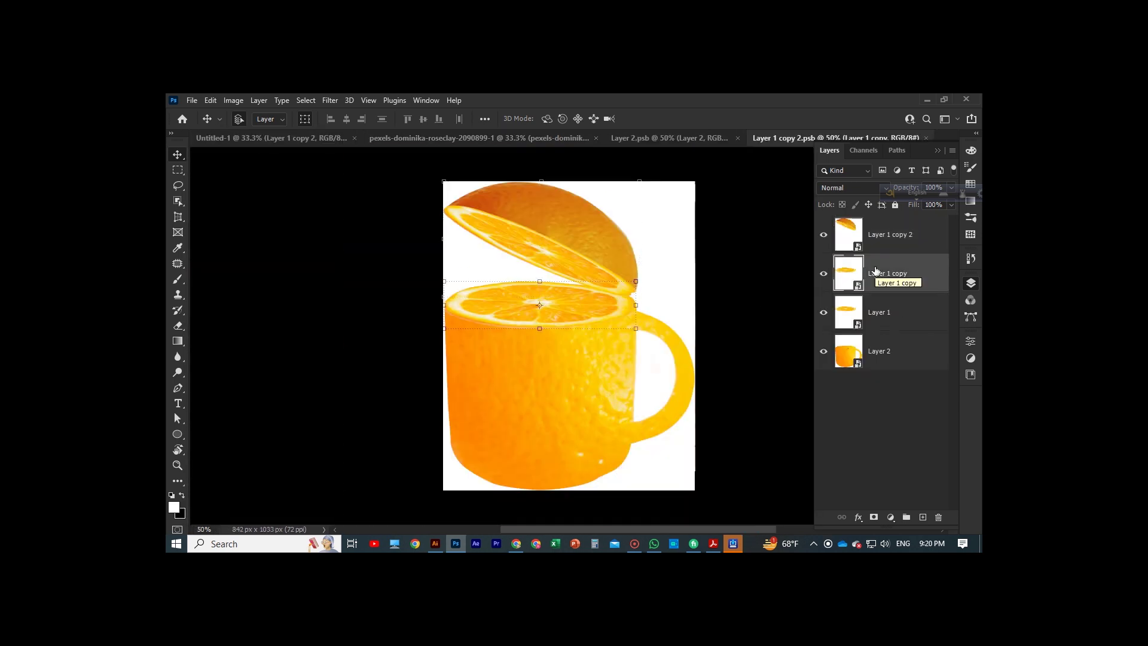
pyautogui.click(898, 233)
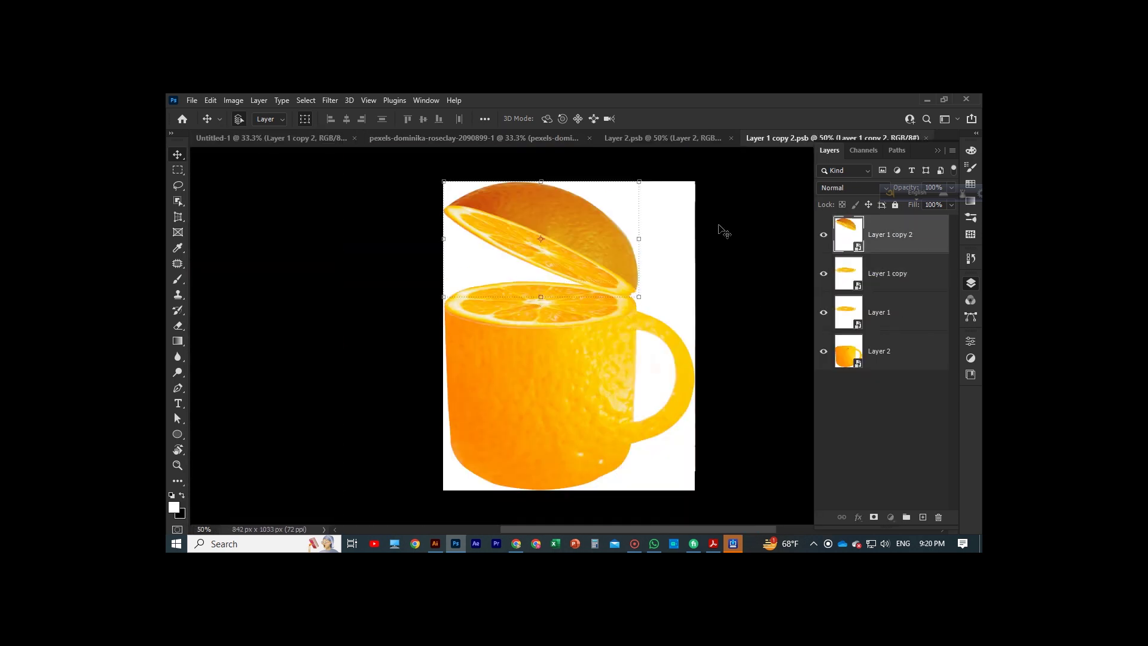
pyautogui.moveTo(561, 227)
pyautogui.mouseDown()
pyautogui.moveTo(511, 272)
pyautogui.moveTo(511, 197)
pyautogui.moveTo(436, 445)
pyautogui.moveTo(516, 463)
pyautogui.moveTo(440, 460)
pyautogui.moveTo(436, 487)
pyautogui.mouseUp()
pyautogui.hotkey('ctrl', 't')
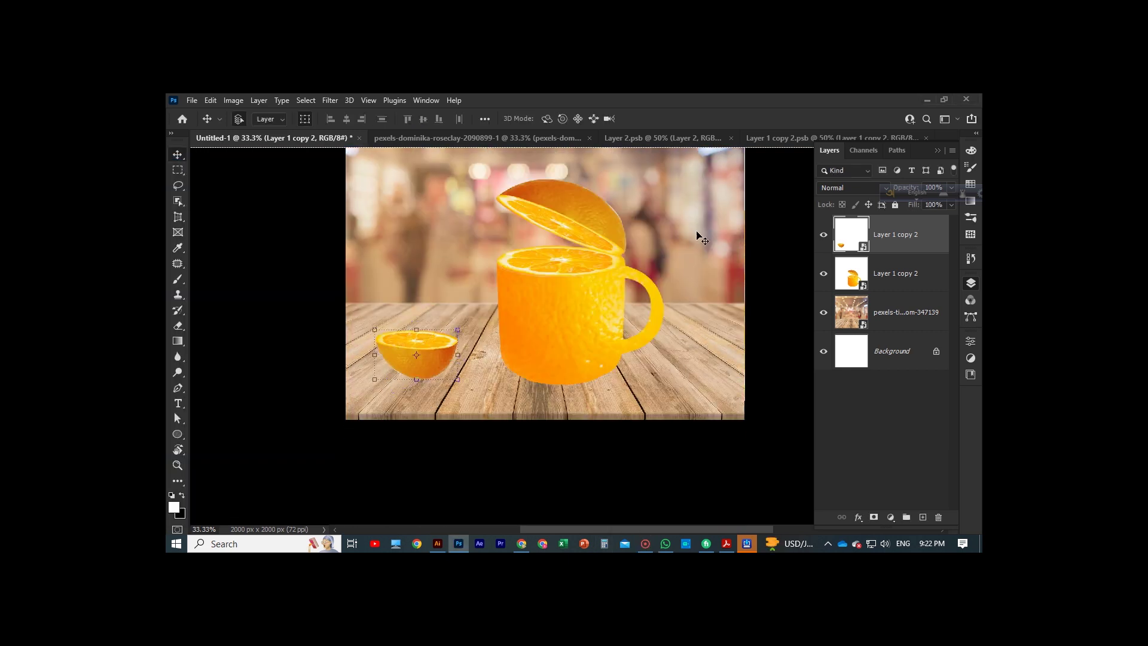
# Duplicate the orange half, tilt the copy, and push it against the first half.
pyautogui.moveTo(445, 370)
pyautogui.mouseDown()
pyautogui.moveTo(412, 335)
pyautogui.moveTo(387, 383)
pyautogui.mouseUp()
pyautogui.hotkey('ctrl', 't')
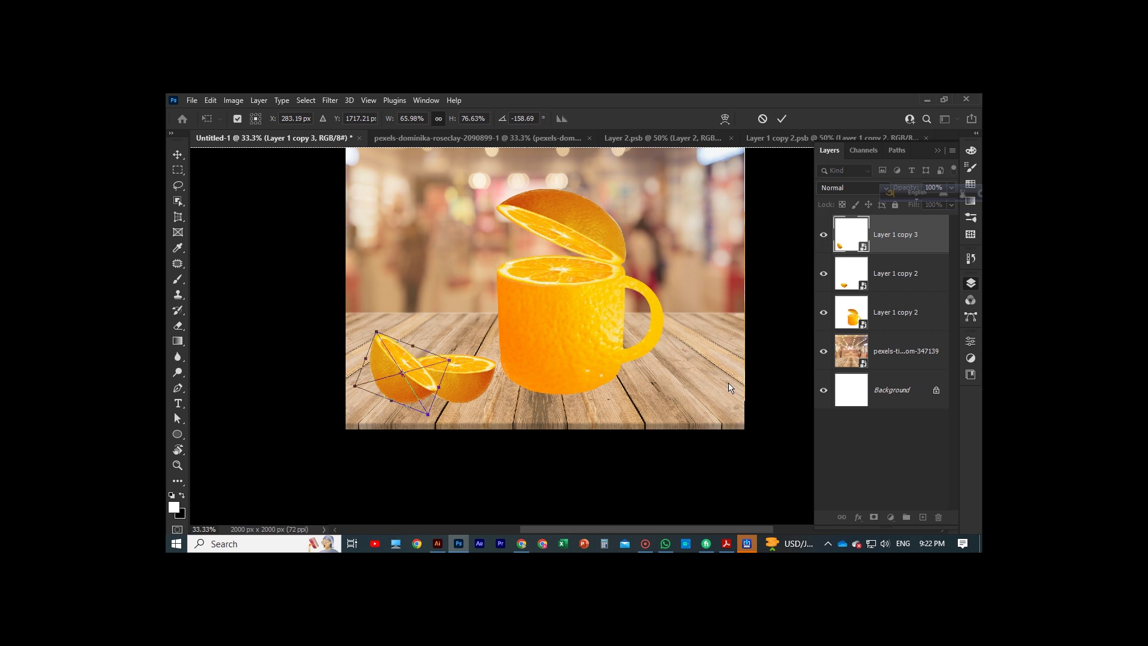
pyautogui.click(782, 119)
pyautogui.click(478, 386)
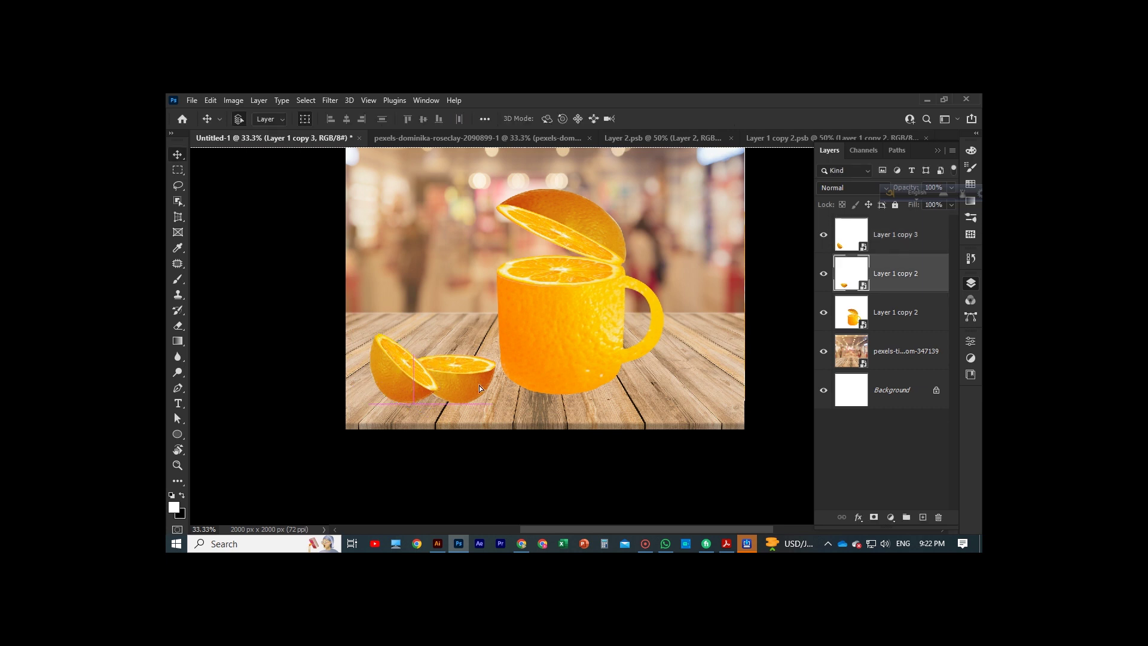
pyautogui.moveTo(378, 376); pyautogui.dragTo(391, 377)
pyautogui.hotkey('ctrl', '1')
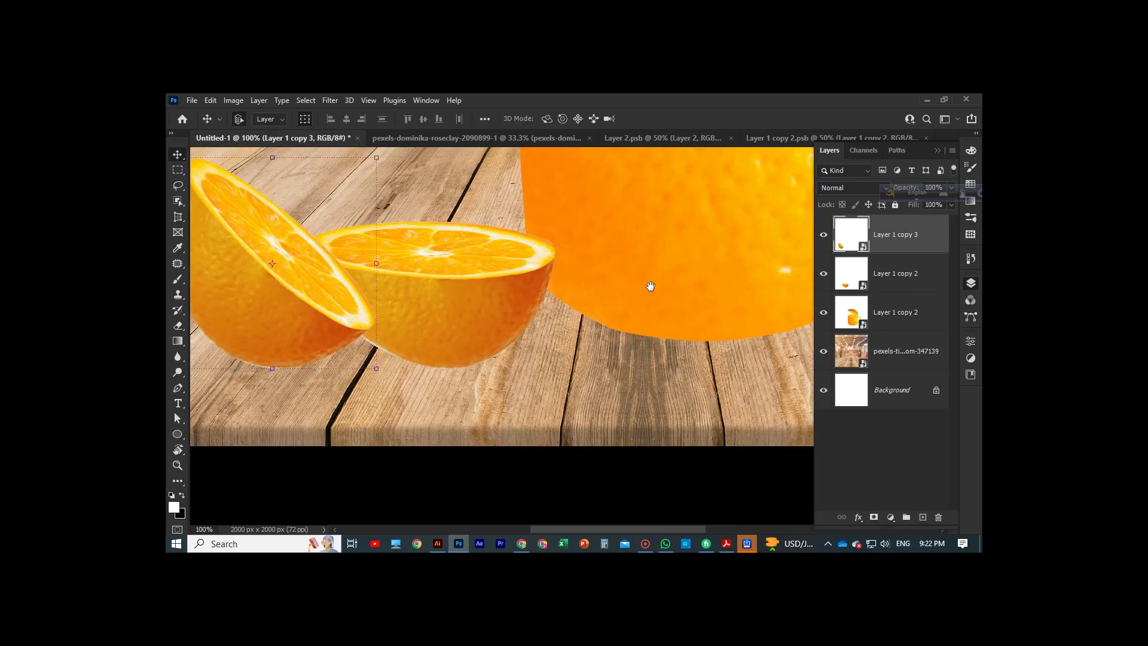
# Add a new blank layer positioned above the table photo for shadows.
pyautogui.hotkey('ctrl', 'shift', 'alt', 'n')
pyautogui.moveTo(906, 235); pyautogui.dragTo(903, 372)
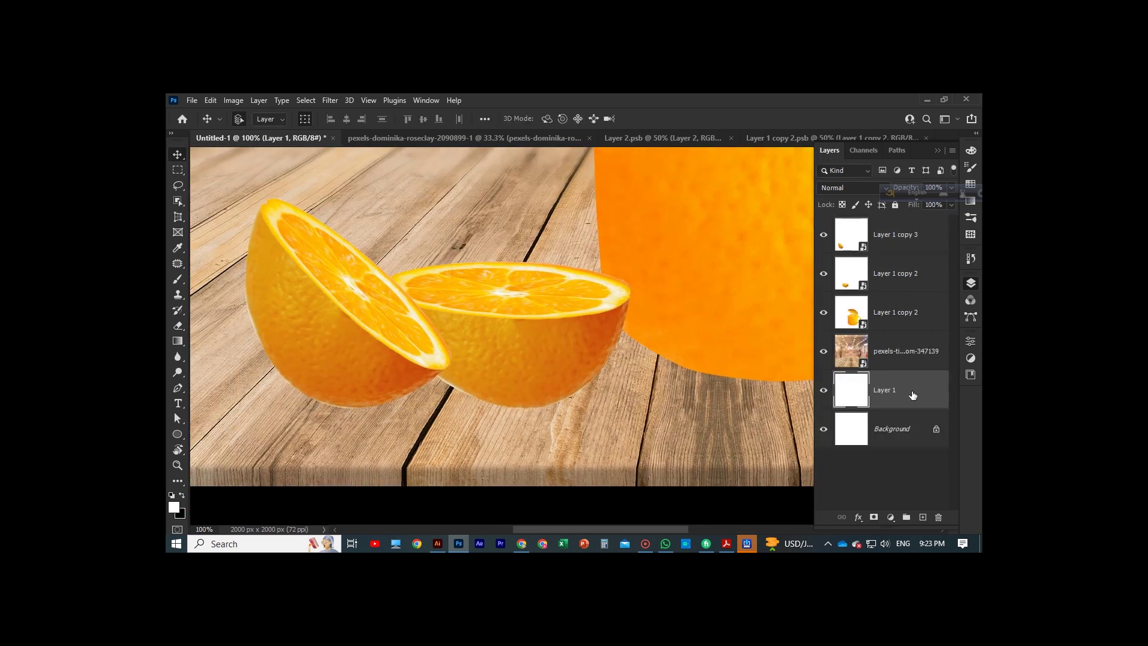
pyautogui.rightClick(178, 278)
# Select the Brush tool and set up a soft brush at 28% flow for shadows.
pyautogui.click(221, 281)
pyautogui.rightClick(238, 190)
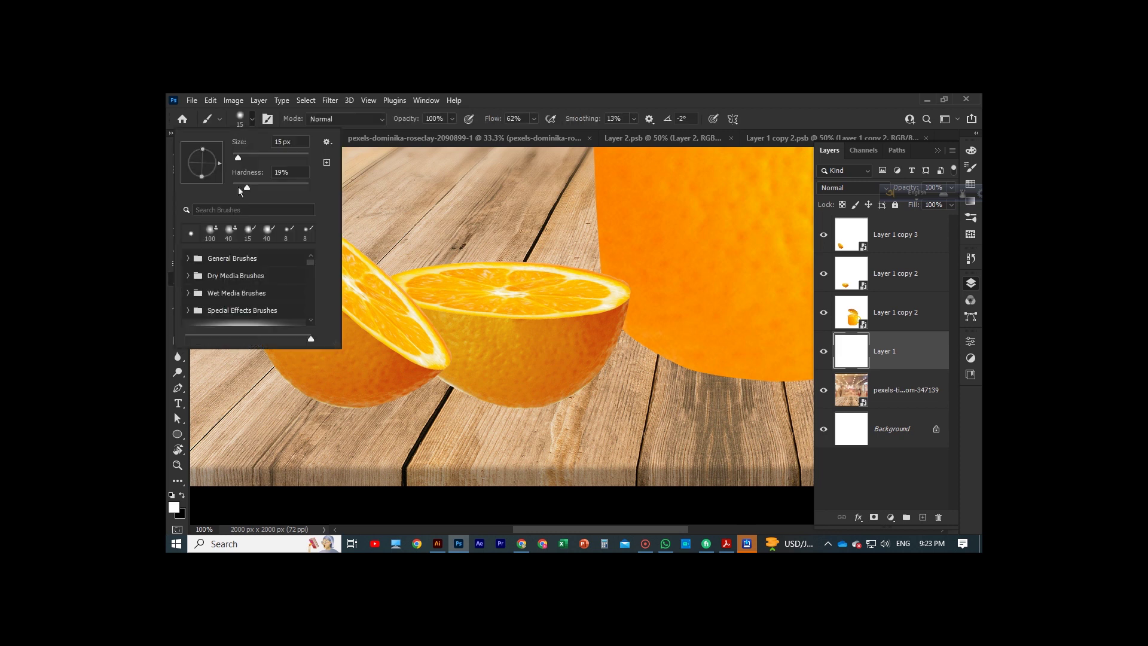
pyautogui.click(364, 117)
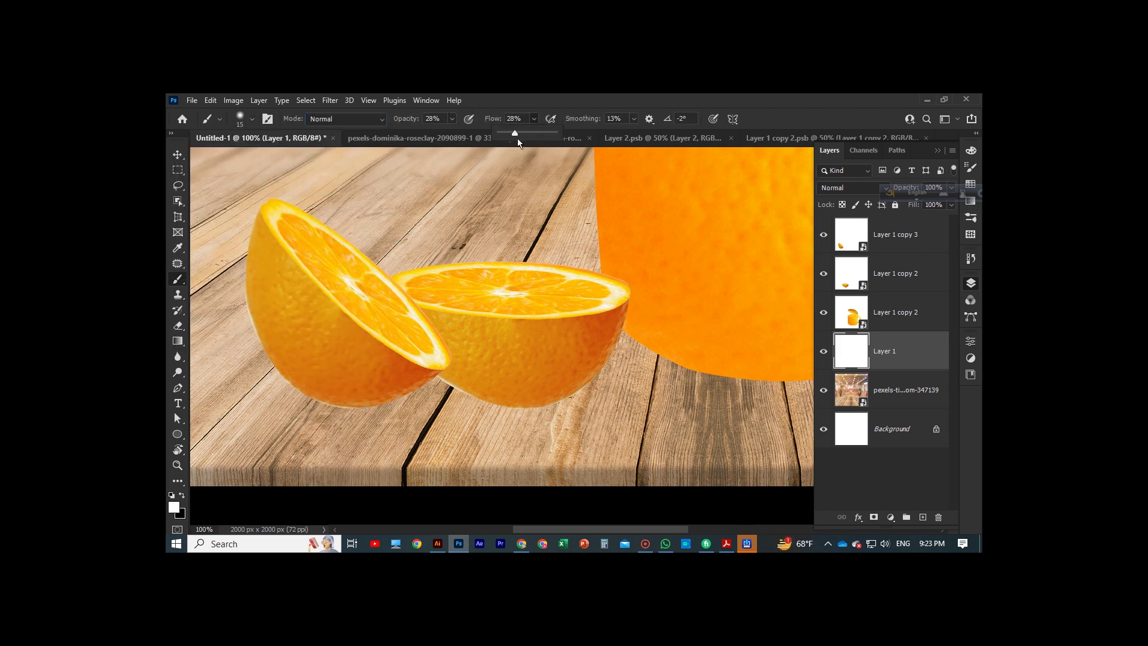
pyautogui.rightClick(248, 188)
pyautogui.click(361, 293)
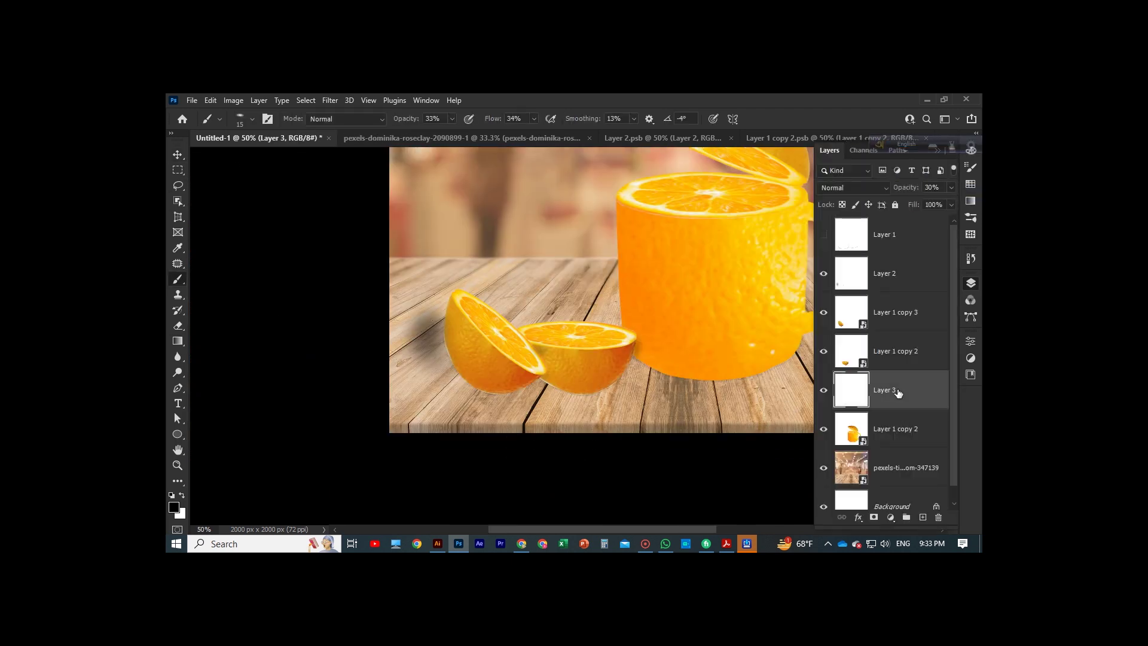
# On Layer 3, enlarge the brush and set opacity and flow to full.
pyautogui.click(885, 413)
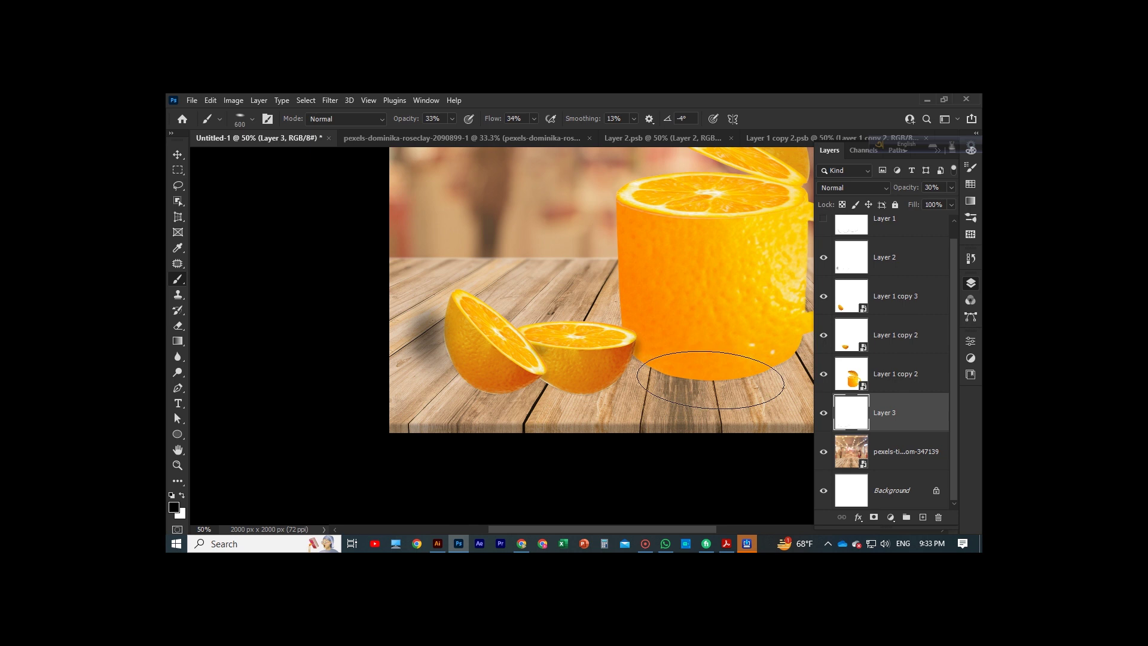
pyautogui.hscroll(5, 658, 359)
pyautogui.press(']')
pyautogui.press(']')
pyautogui.press(']')
pyautogui.click(620, 346)
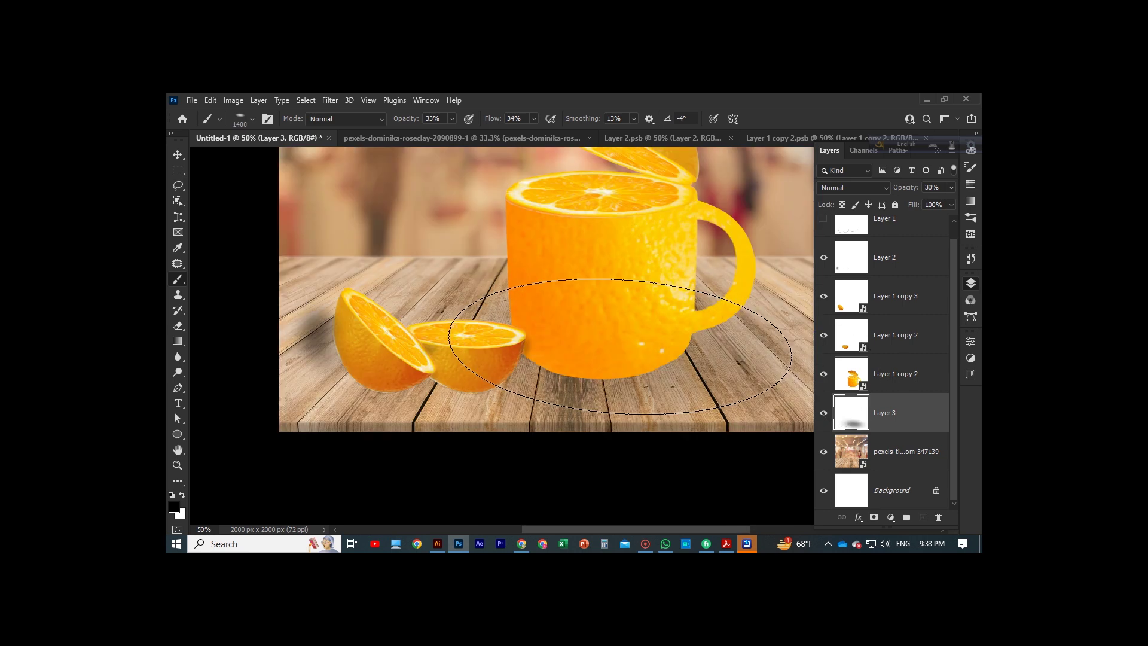
pyautogui.hotkey('ctrl', 'z')
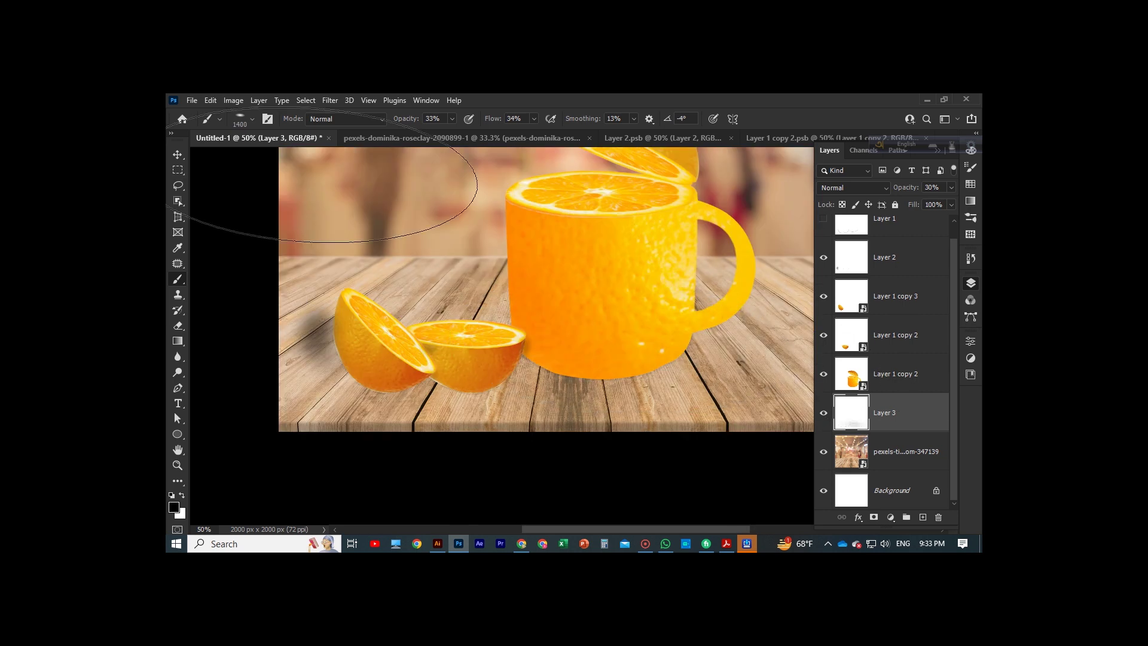
pyautogui.press('0')
pyautogui.hotkey('shift', '0')
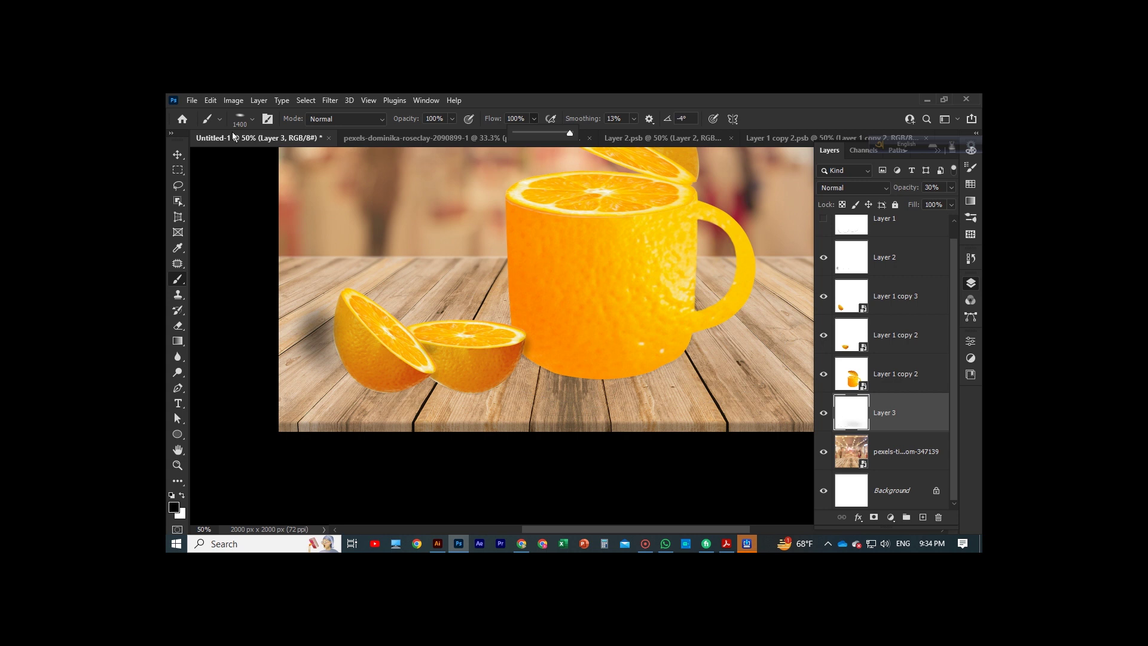
# Paint a dark soft shadow under the mug after adjusting brush hardness.
pyautogui.click(252, 118)
pyautogui.click(615, 335)
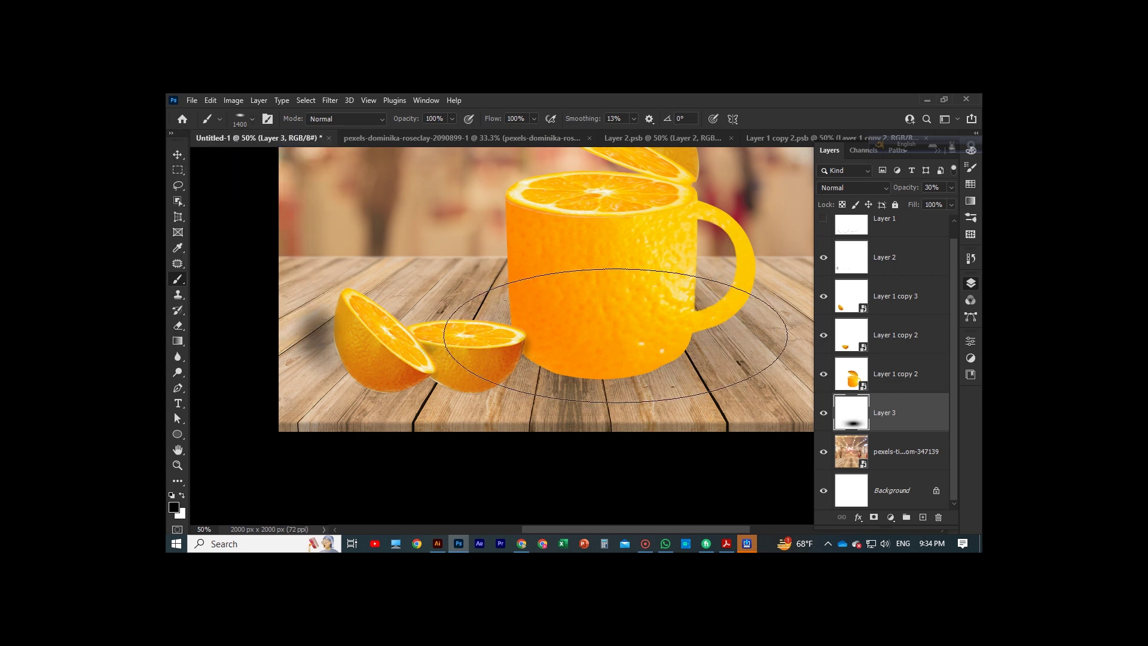
pyautogui.click(615, 335)
pyautogui.scroll(-1, 613, 371)
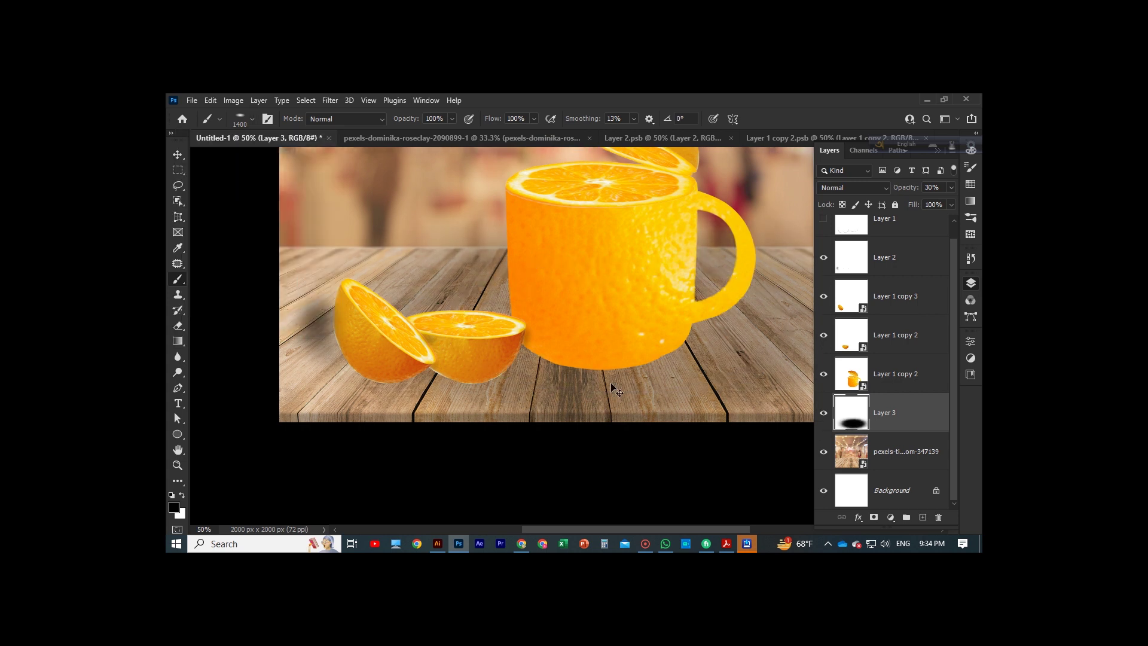
pyautogui.hotkey('ctrl', 'z')
pyautogui.click(252, 118)
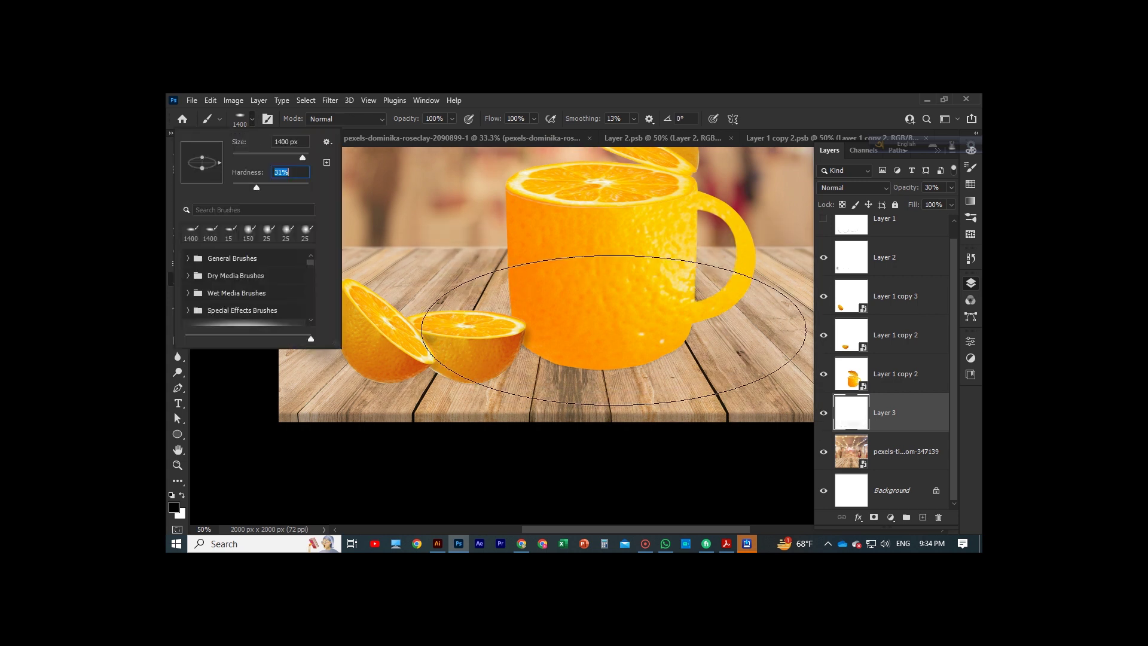
pyautogui.click(614, 330)
# Free Transform the shadow into a flat ellipse at the mug's base.
pyautogui.hotkey('ctrl', 't')
pyautogui.scroll(-2, 645, 387)
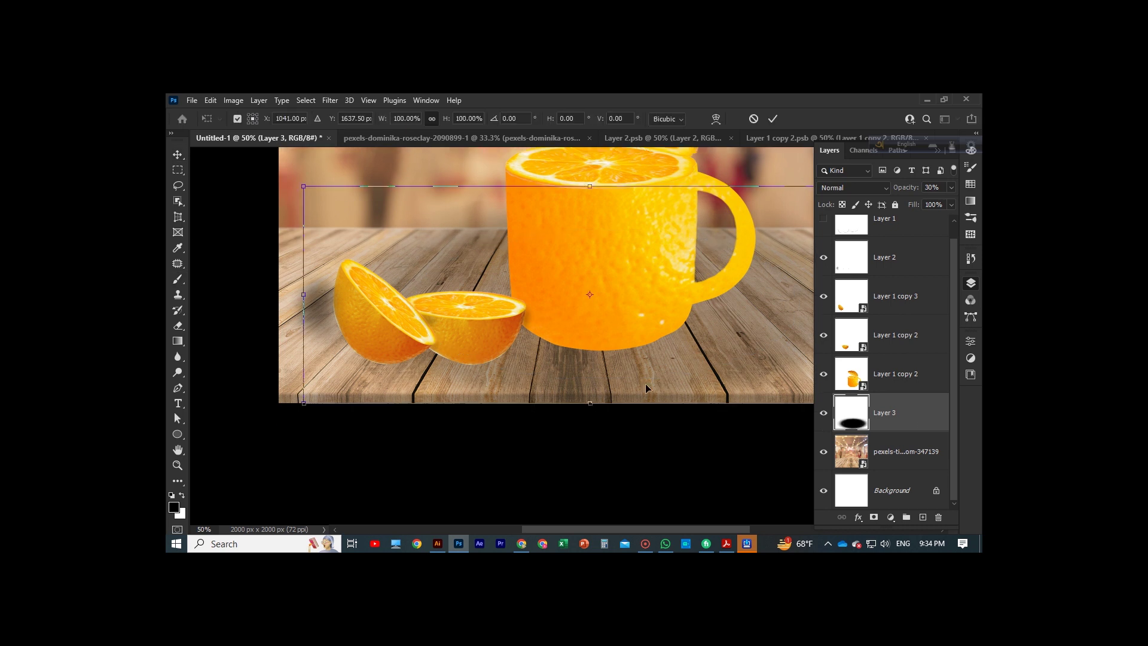
pyautogui.moveTo(592, 403); pyautogui.dragTo(600, 257)
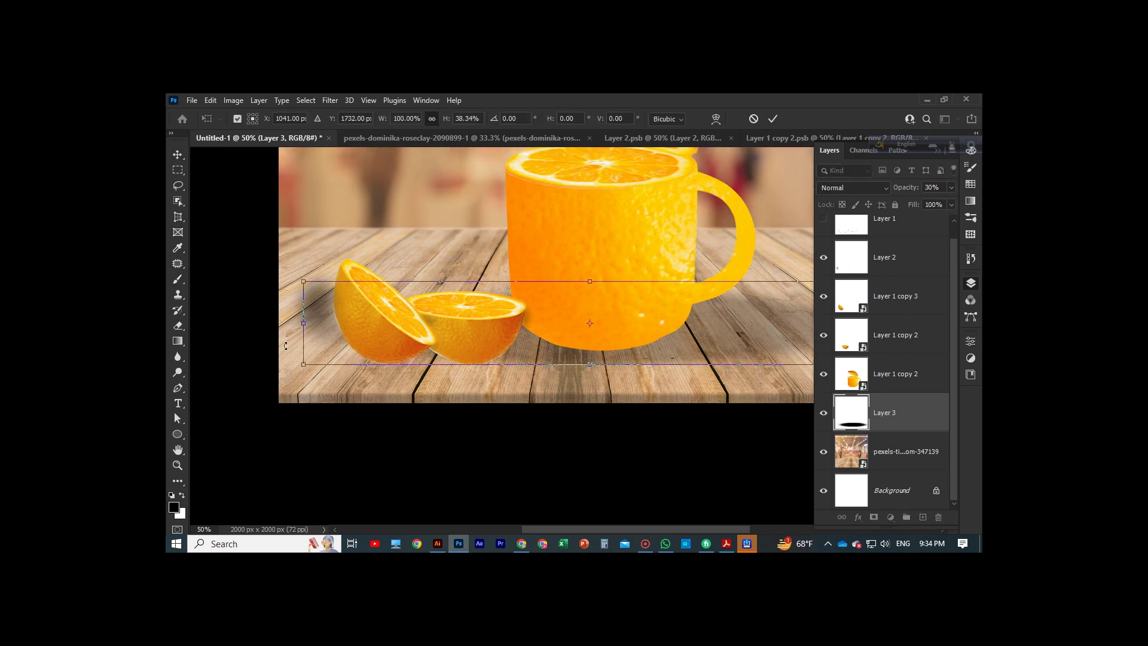
pyautogui.moveTo(304, 281); pyautogui.dragTo(325, 297)
pyautogui.moveTo(687, 334)
pyautogui.mouseDown()
pyautogui.moveTo(604, 346)
pyautogui.moveTo(717, 310)
pyautogui.mouseUp()
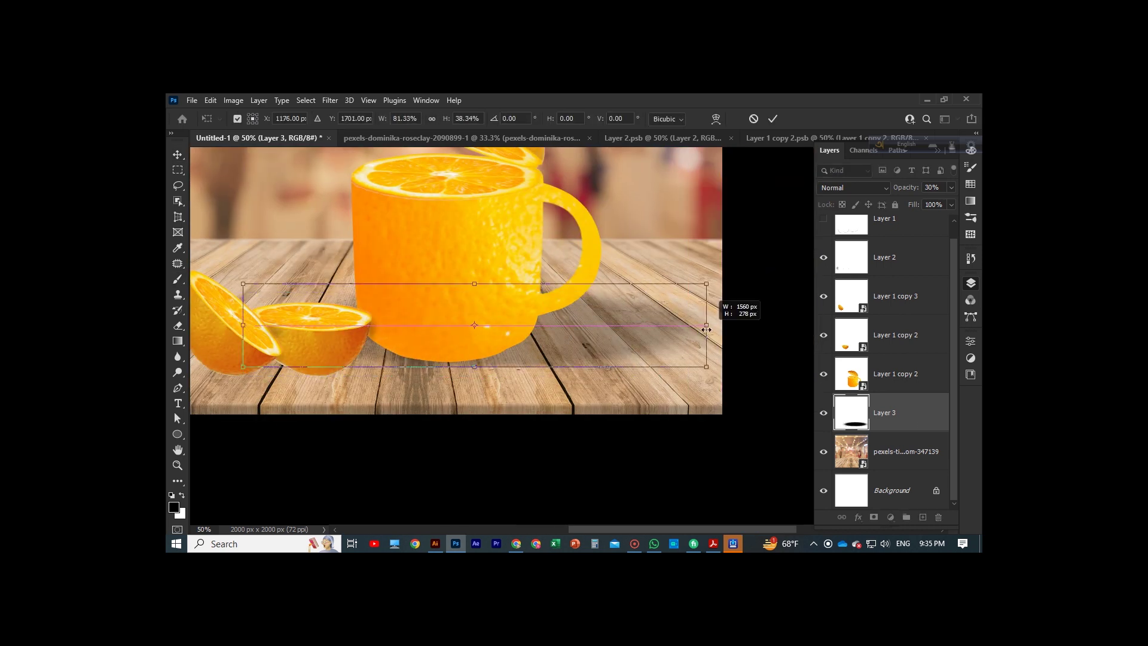
pyautogui.press('Return')
pyautogui.keyDown('ctrl'); pyautogui.click(651, 256); pyautogui.keyUp('ctrl')
# Apply a Gaussian Blur to the Layer 3 shadow to soften it.
pyautogui.click(917, 415)
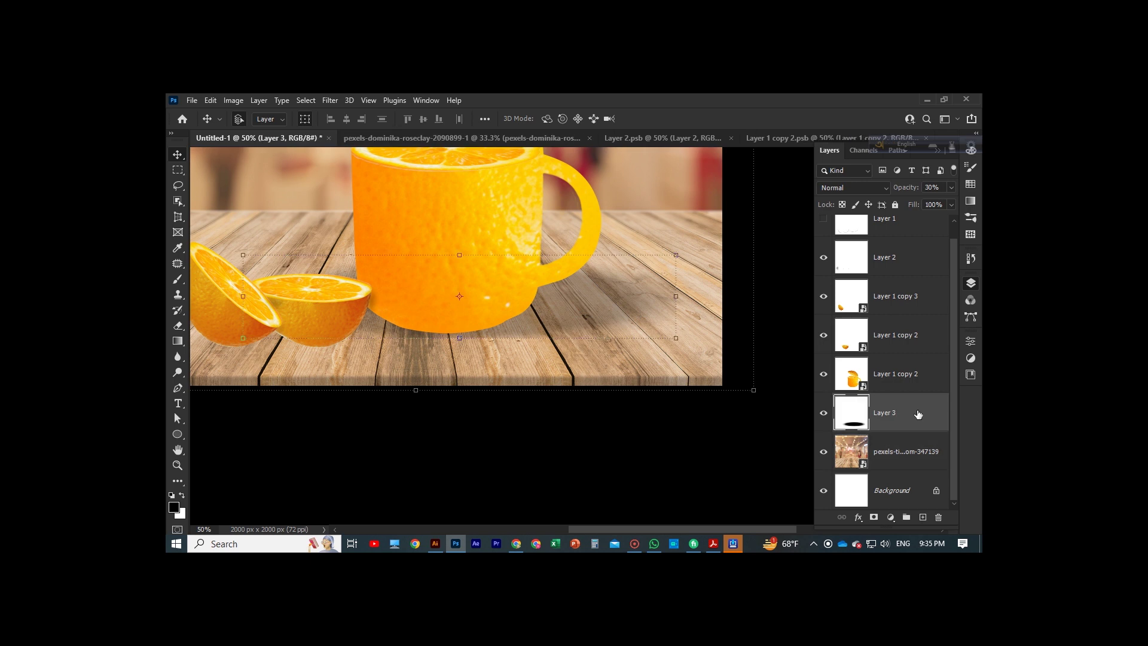
pyautogui.click(330, 100)
pyautogui.click(330, 100)
pyautogui.click(507, 297)
pyautogui.moveTo(795, 483)
pyautogui.mouseDown()
pyautogui.moveTo(780, 480)
pyautogui.moveTo(795, 482)
pyautogui.mouseUp()
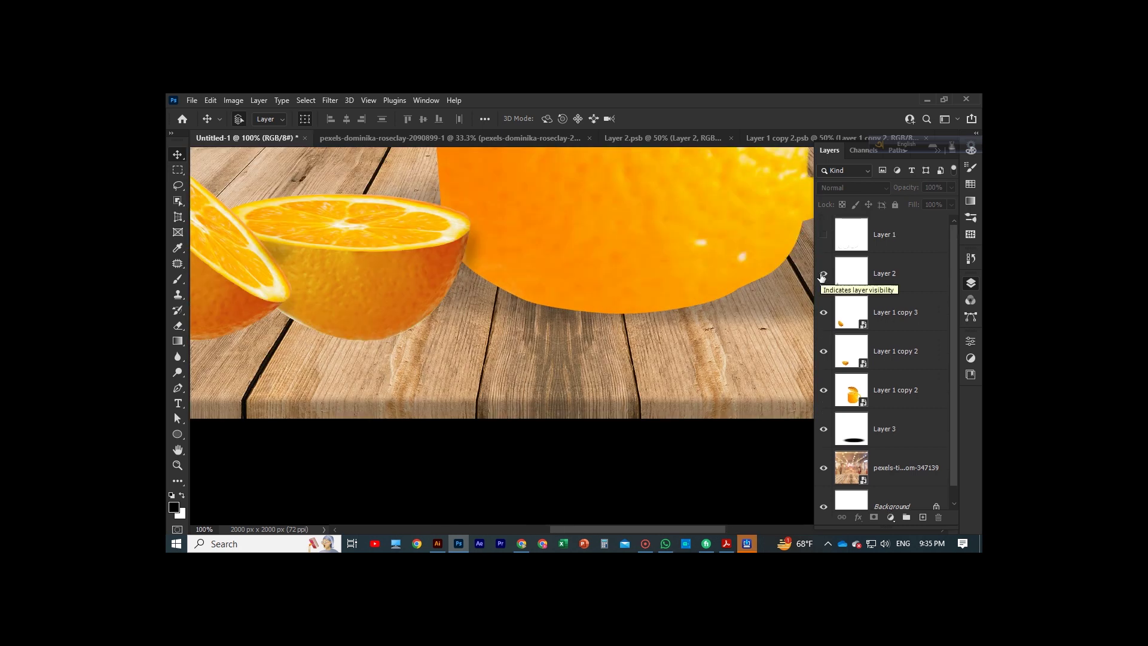
# Delete the unused Layer 2.
pyautogui.click(884, 274)
pyautogui.click(938, 518)
pyautogui.click(897, 428)
# Create Layer 4 and paint soft low-opacity, low-flow shadows beneath the orange halves.
pyautogui.press('b')
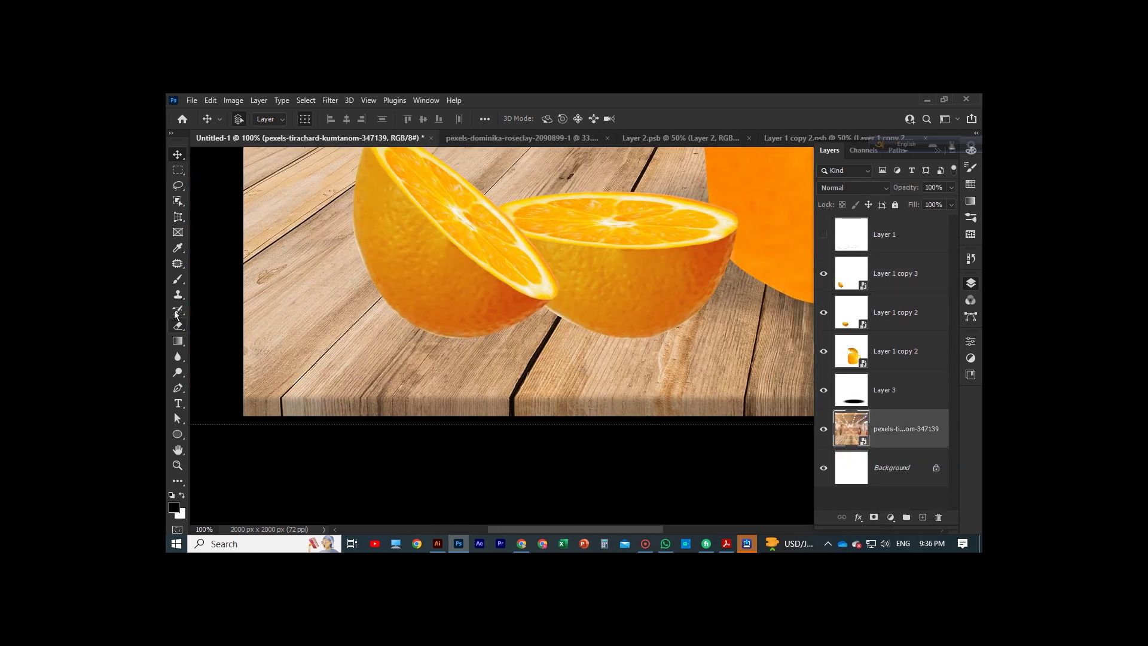
pyautogui.click(897, 312)
pyautogui.click(923, 518)
pyautogui.press('[')
pyautogui.press('[')
pyautogui.press('[')
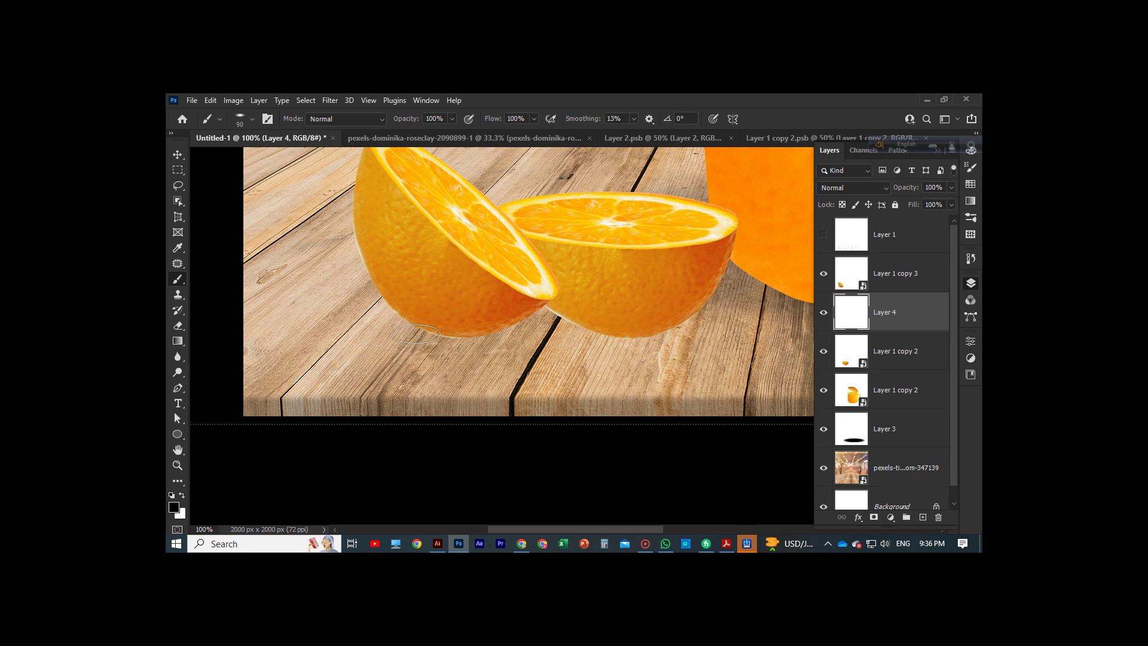
pyautogui.moveTo(425, 135); pyautogui.dragTo(413, 135)
pyautogui.hotkey('shift', '3')
pyautogui.hotkey('shift', '9')
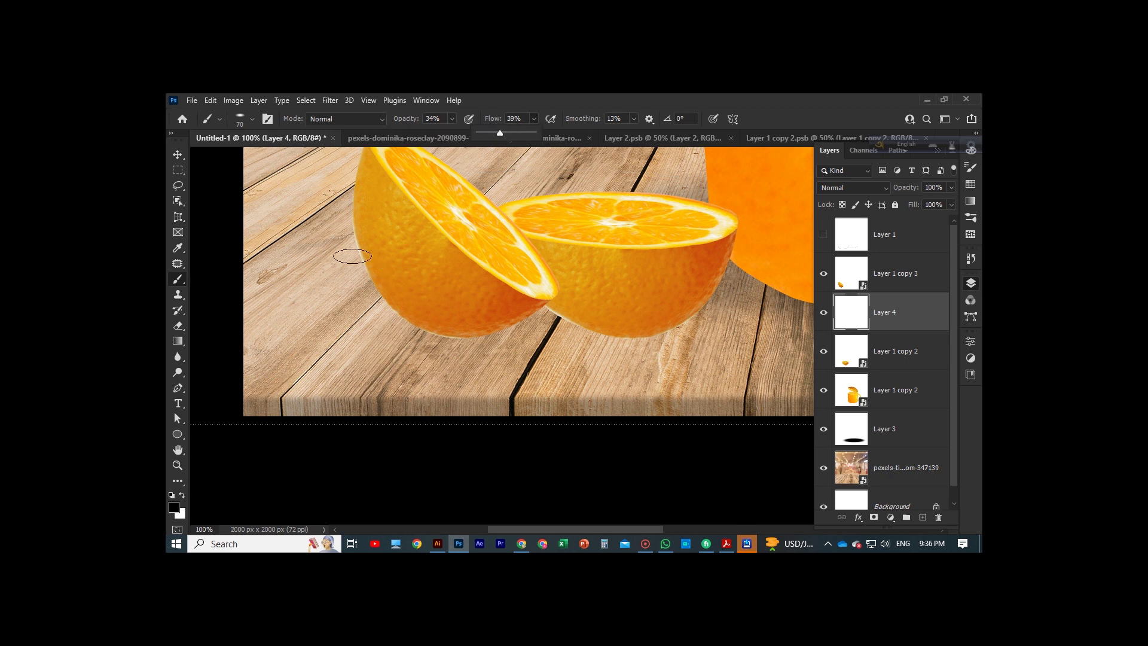
pyautogui.moveTo(353, 254); pyautogui.dragTo(428, 325)
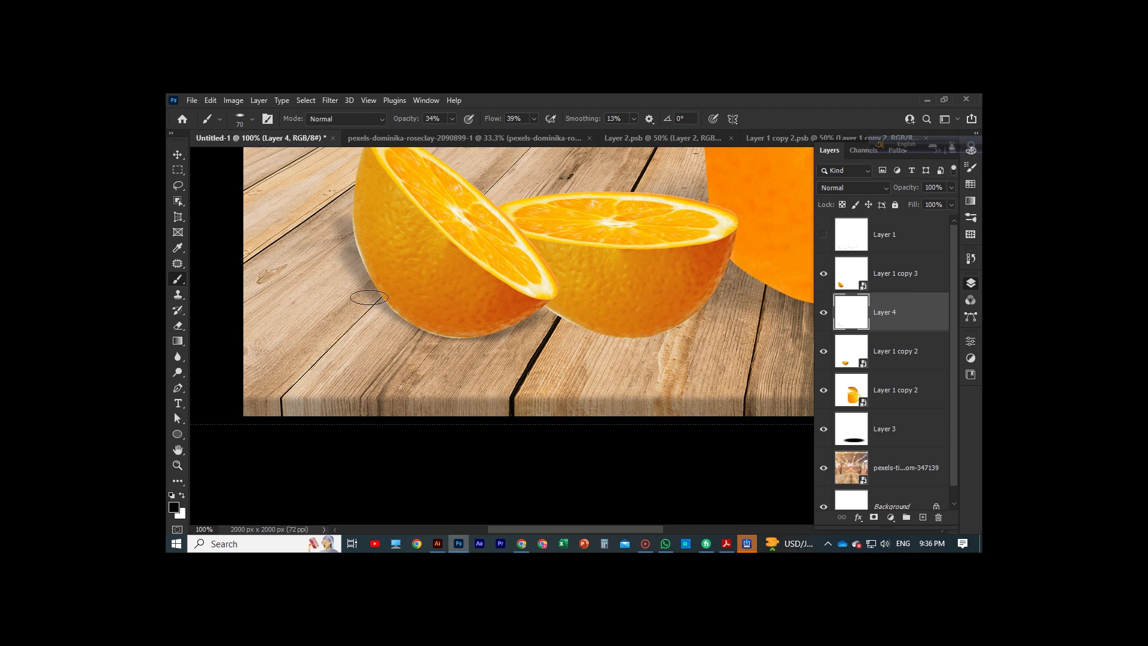
# Add empty Layer 5 and undo the stray shadow between the orange halves.
pyautogui.click(903, 354)
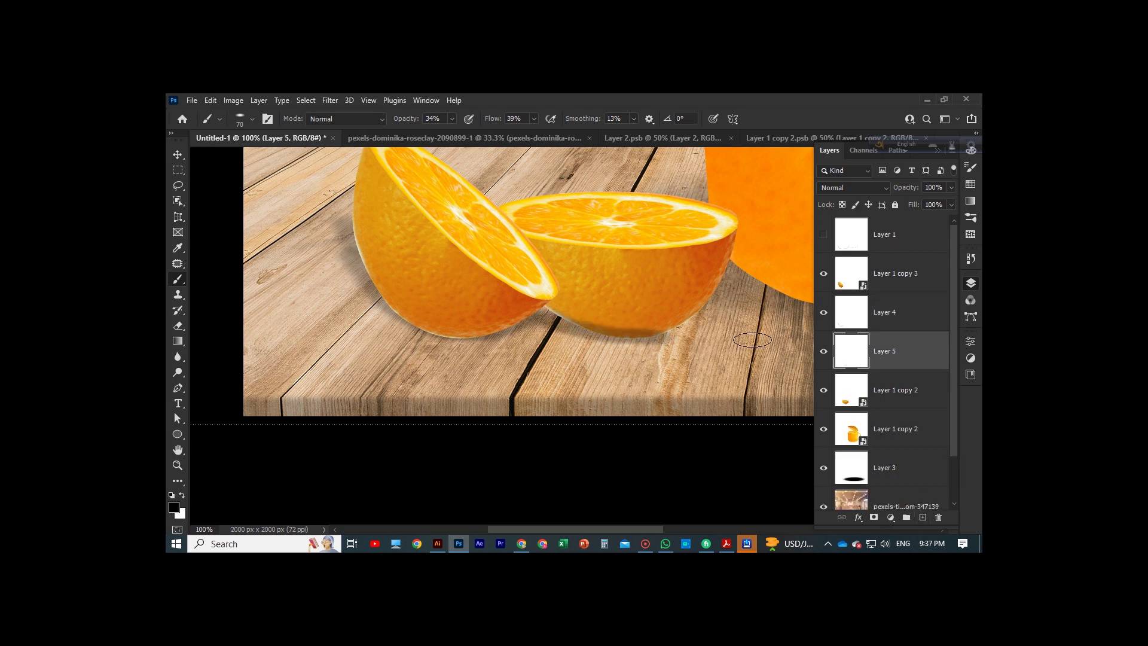
pyautogui.click(903, 270)
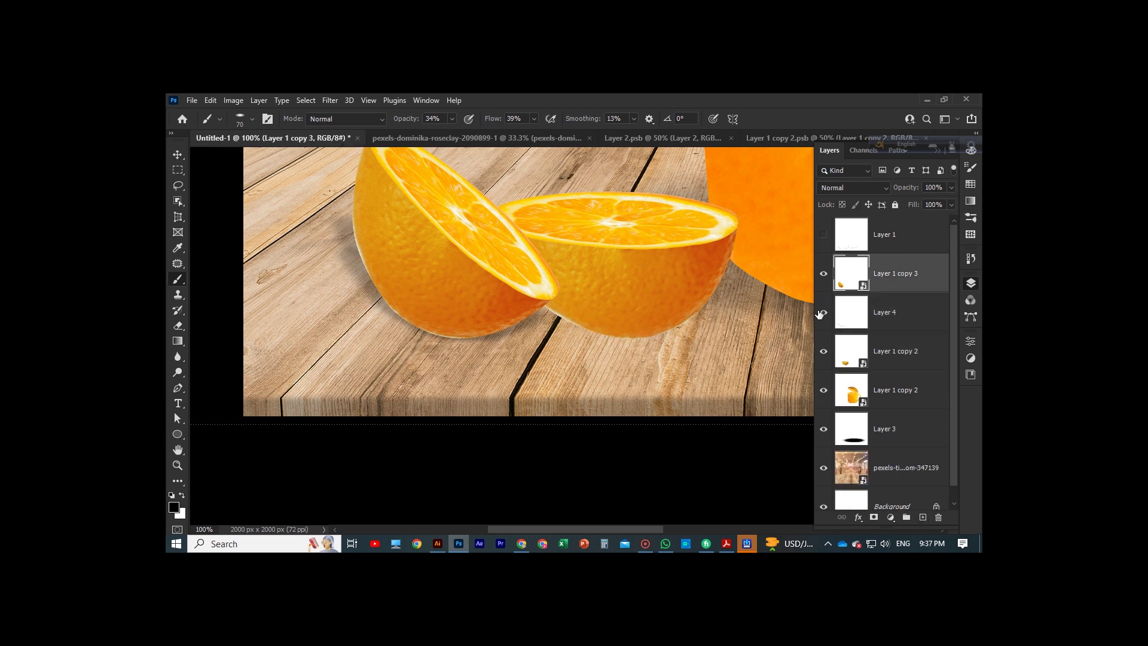
pyautogui.click(925, 355)
pyautogui.hotkey('ctrl', 'shift', 'alt', 'n')
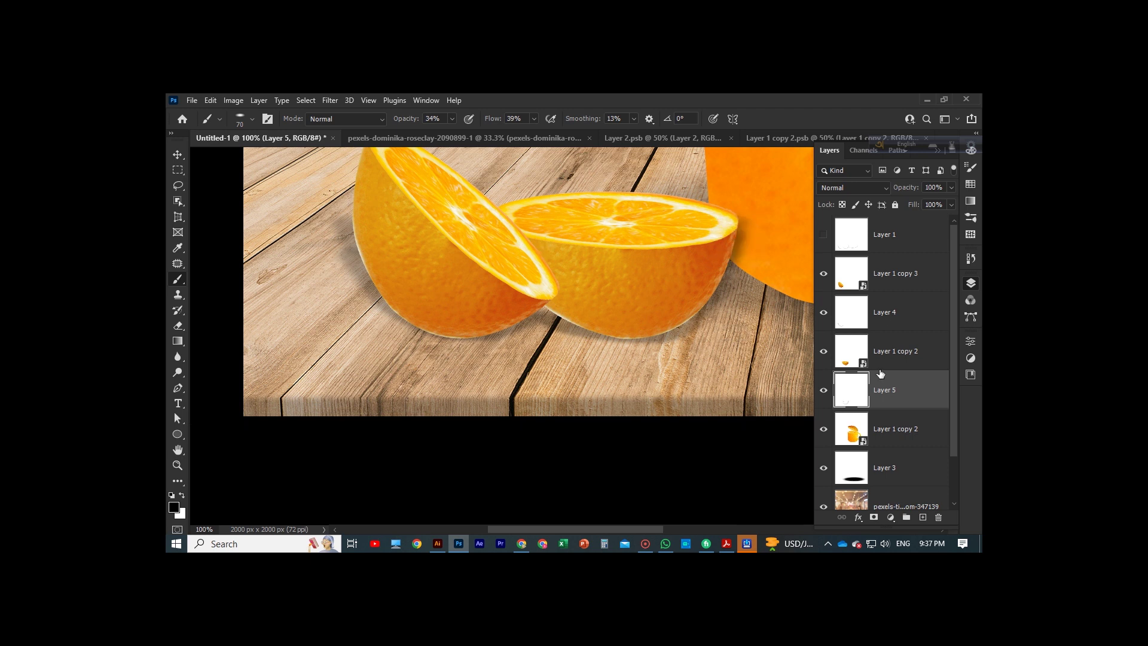
pyautogui.hotkey('alt', ']')
pyautogui.hotkey('alt', ']')
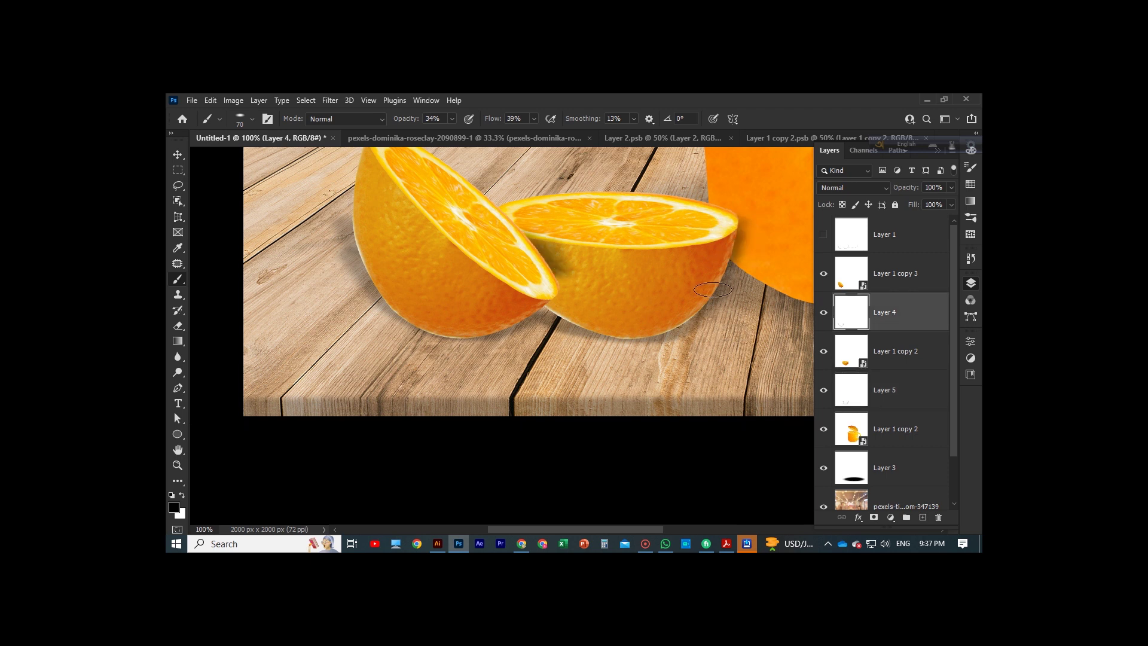
pyautogui.hotkey('ctrl', 'z')
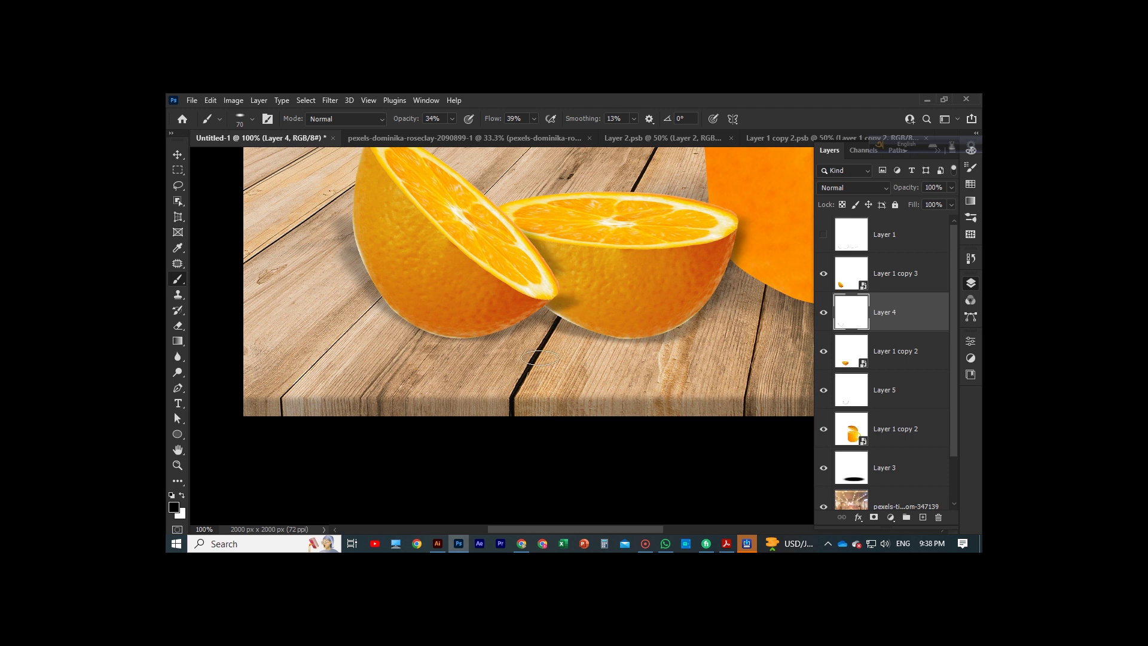
pyautogui.scroll(3, 292, 331)
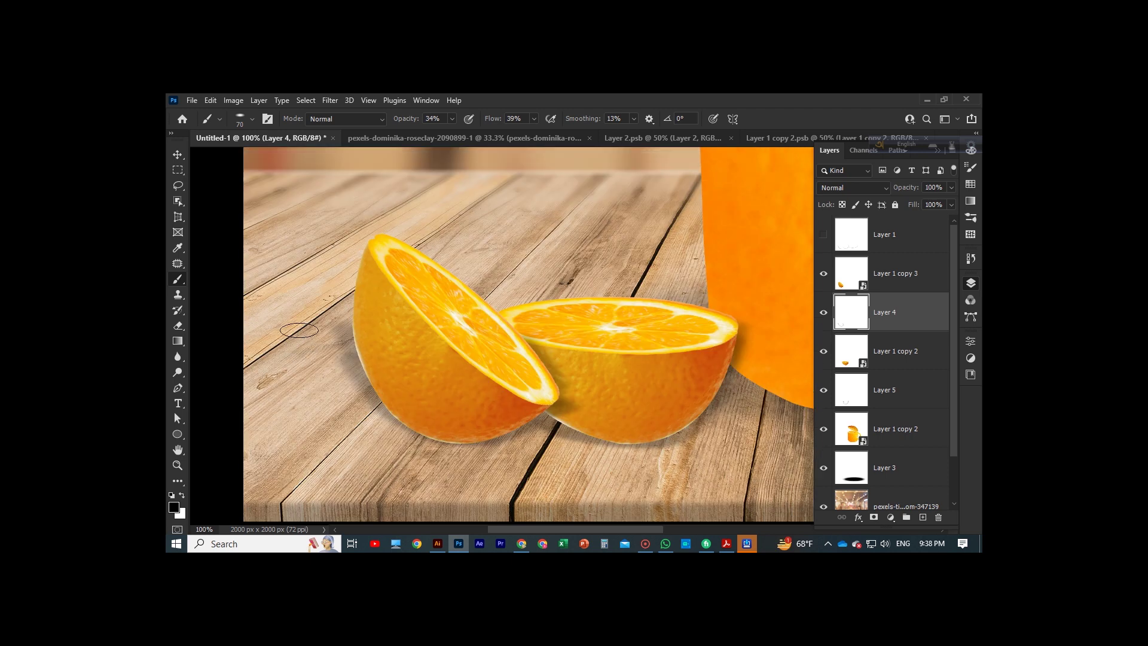
pyautogui.hotkey('ctrl', '-')
pyautogui.hotkey('ctrl', '-')
pyautogui.hotkey('ctrl', '-')
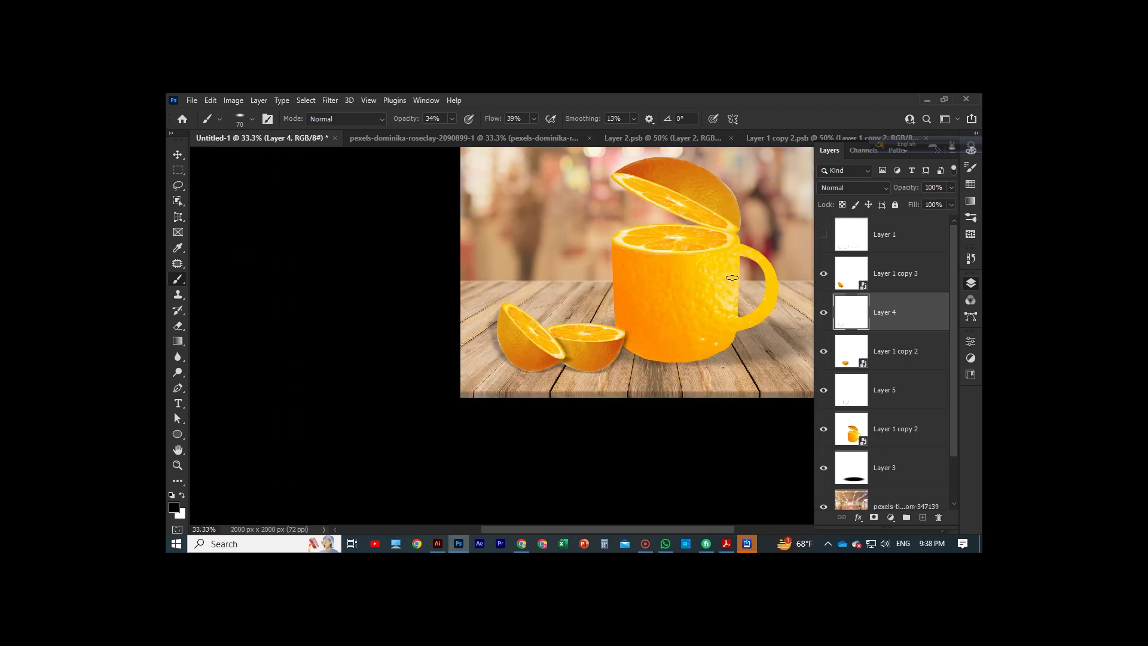
# Delete the hidden Layer 1.
pyautogui.click(645, 544)
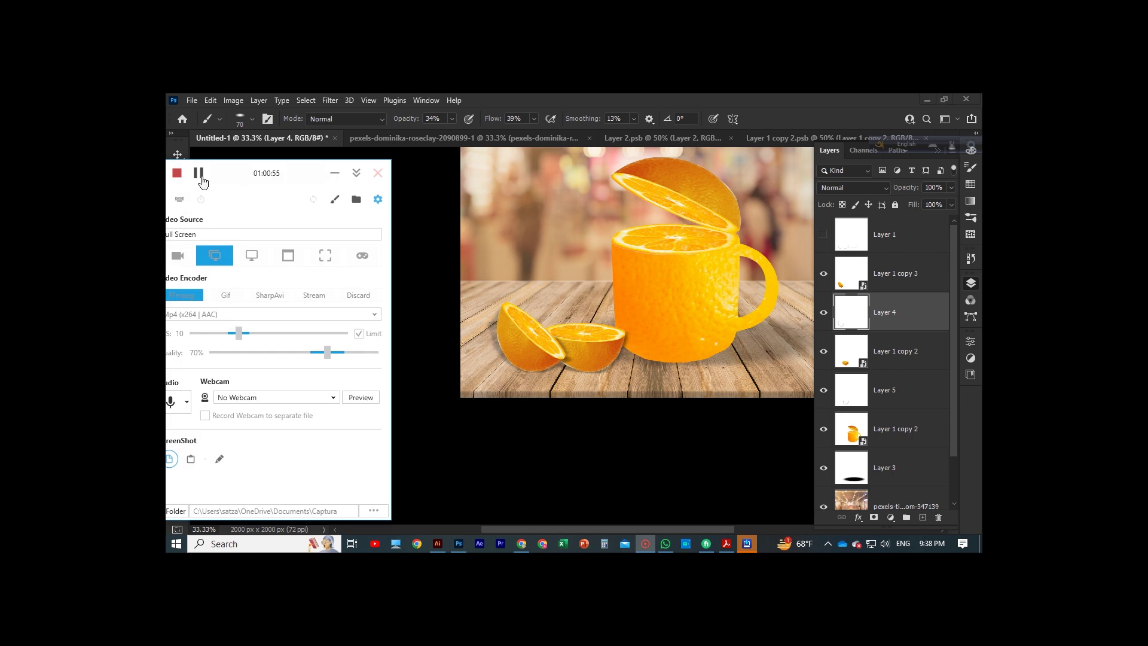
pyautogui.click(336, 176)
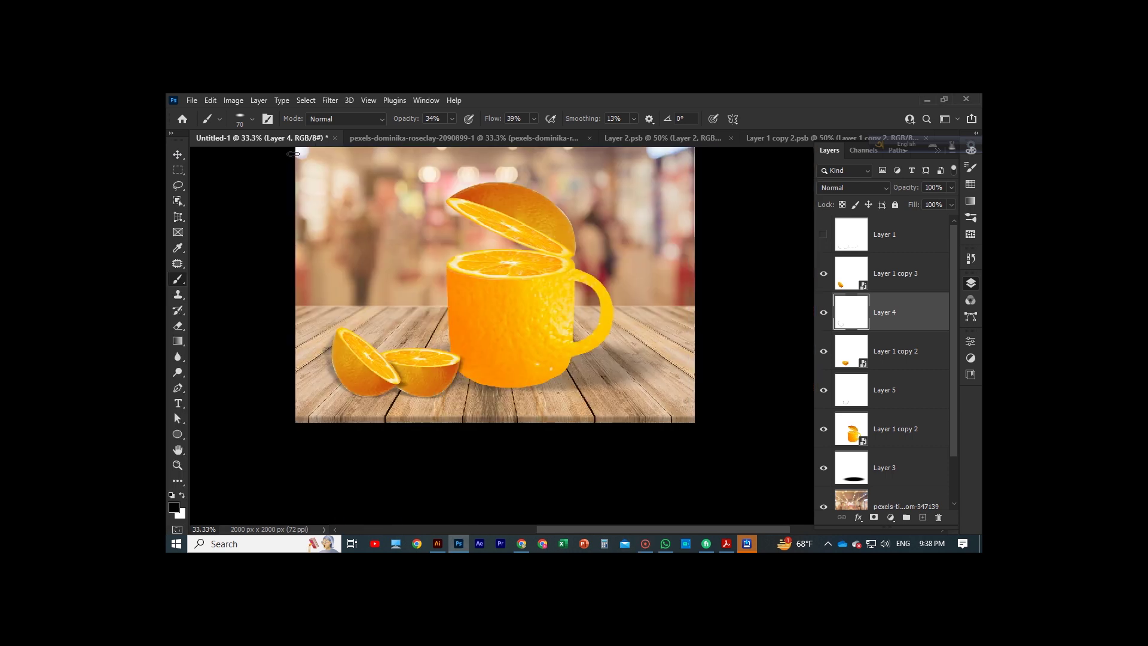
pyautogui.press('v')
pyautogui.click(191, 100)
pyautogui.click(899, 245)
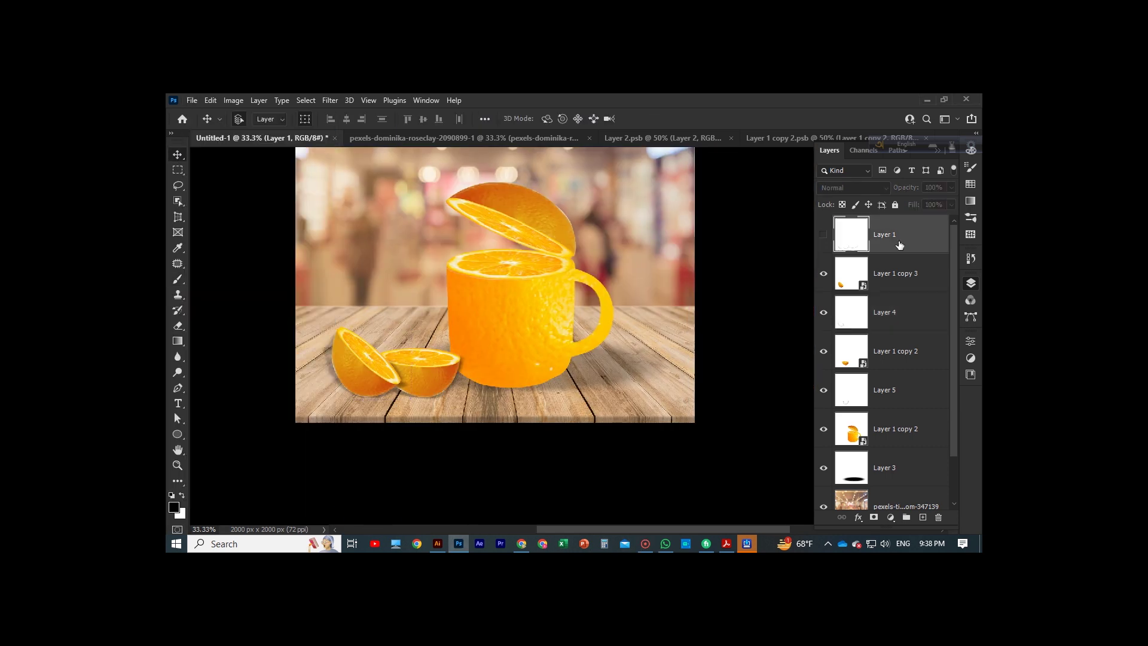
pyautogui.click(939, 517)
# Convert the selected scene layers into one smart object, Layer 1 copy 3.
pyautogui.keyDown('shift'); pyautogui.click(912, 450); pyautogui.keyUp('shift')
pyautogui.rightClick(912, 451)
pyautogui.click(807, 275)
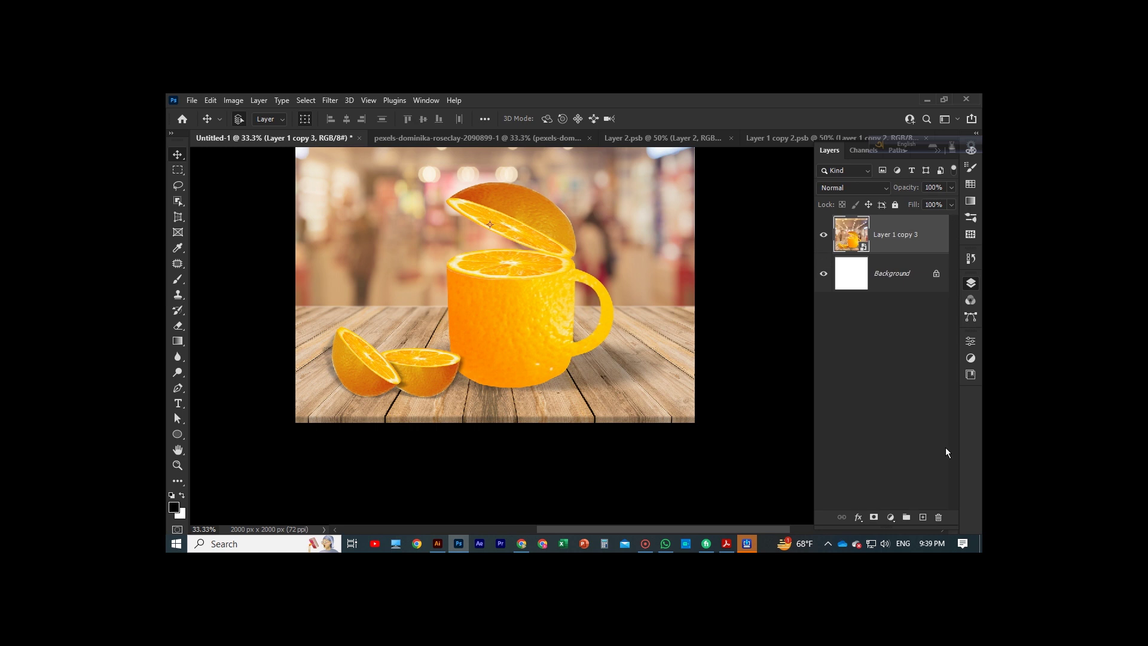
pyautogui.click(191, 100)
# Place the orange-flower photo as embedded, accepting the Camera Raw defaults.
pyautogui.click(215, 343)
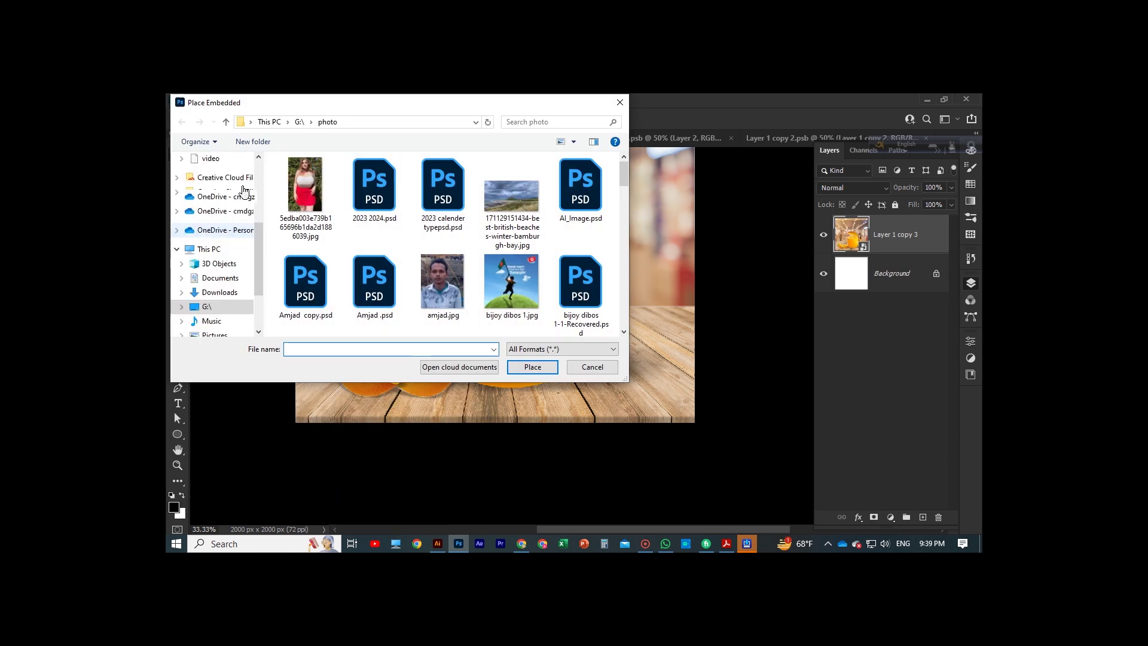
pyautogui.scroll(5, 243, 191)
pyautogui.click(204, 168)
pyautogui.click(538, 287)
pyautogui.click(533, 366)
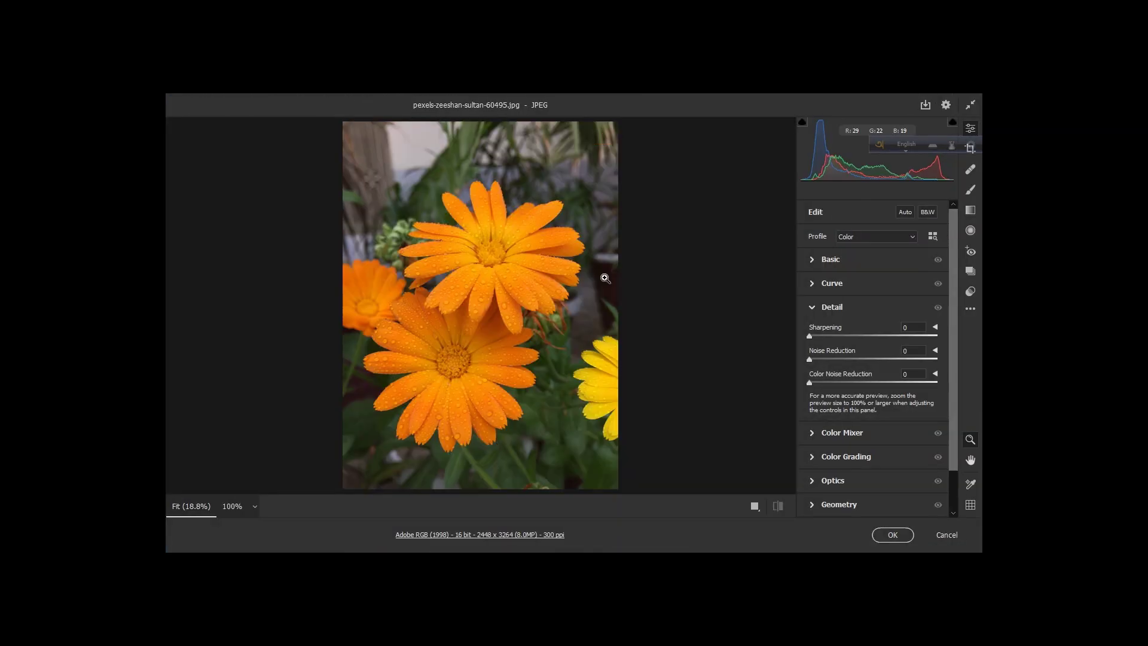
pyautogui.click(892, 534)
# Move and enlarge the flower photo so it fills the canvas.
pyautogui.moveTo(493, 293); pyautogui.dragTo(635, 308)
pyautogui.moveTo(579, 231)
pyautogui.mouseDown()
pyautogui.moveTo(266, 139)
pyautogui.moveTo(300, 420)
pyautogui.mouseUp()
pyautogui.press('Return')
pyautogui.moveTo(909, 235); pyautogui.dragTo(849, 293)
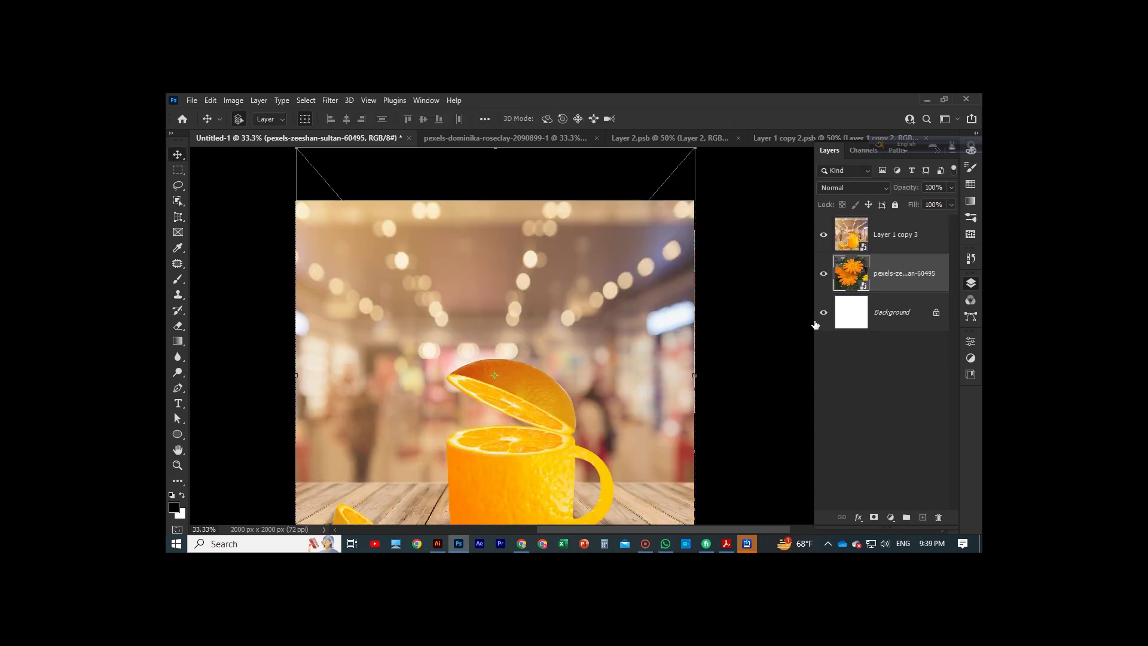
pyautogui.scroll(-3, 630, 275)
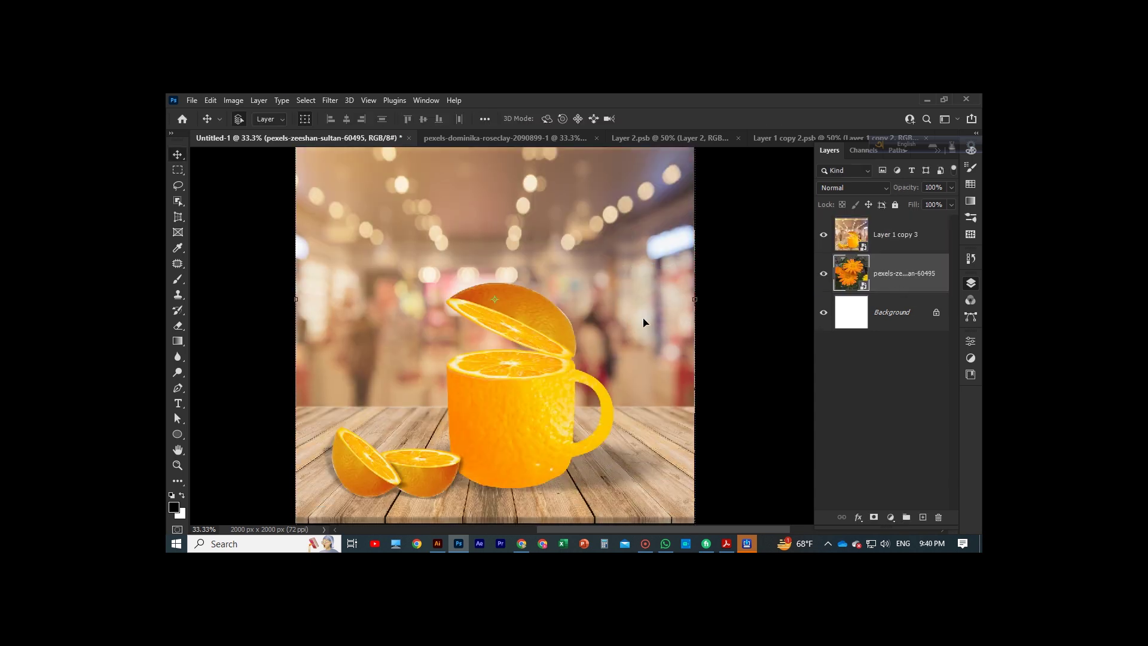
pyautogui.click(178, 387)
pyautogui.click(296, 407)
pyautogui.click(447, 406)
pyautogui.scroll(-2, 456, 392)
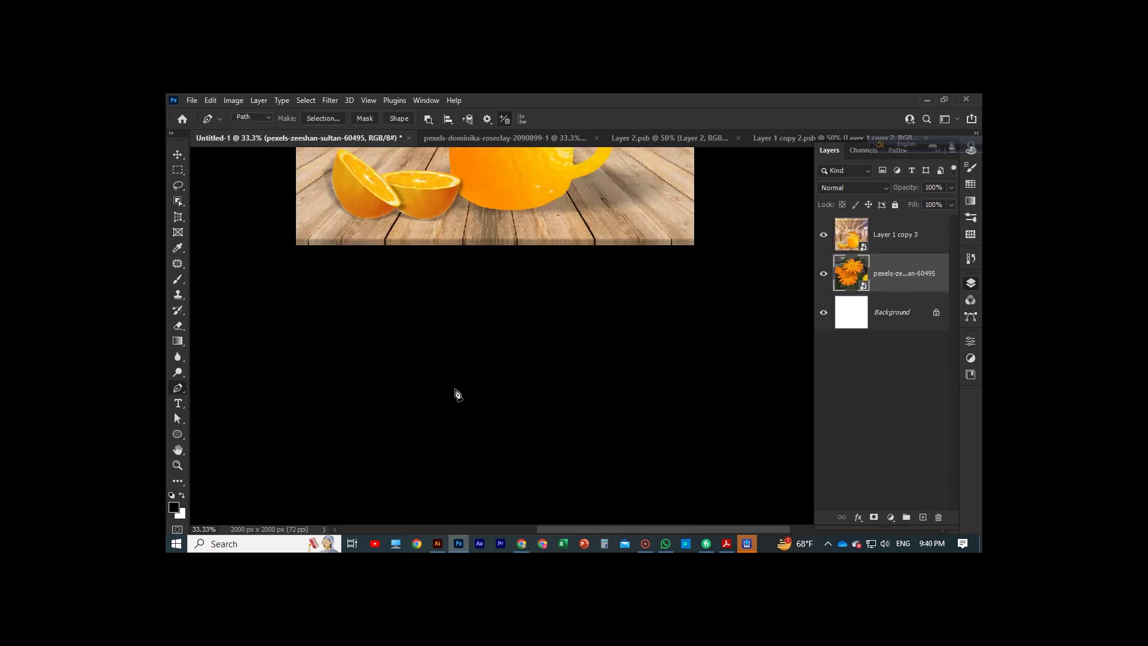
pyautogui.click(693, 300)
pyautogui.scroll(5, 685, 251)
pyautogui.click(693, 200)
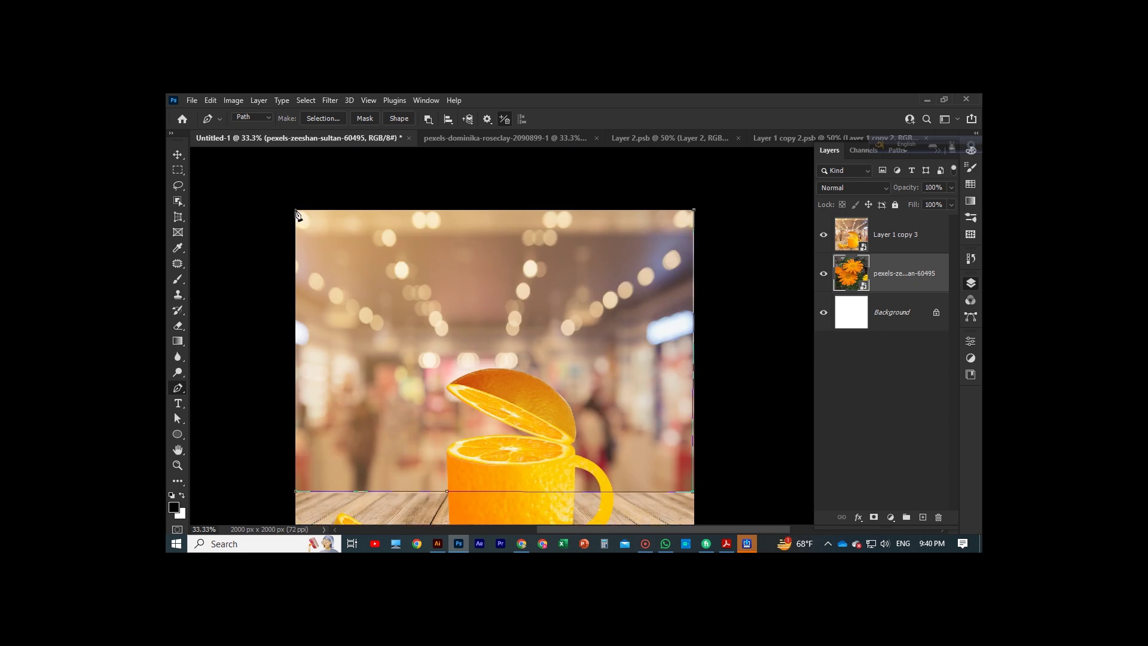
pyautogui.click(296, 201)
pyautogui.scroll(-1, 418, 299)
pyautogui.click(296, 425)
pyautogui.hotkey('ctrl', 'Return')
pyautogui.scroll(1, 283, 419)
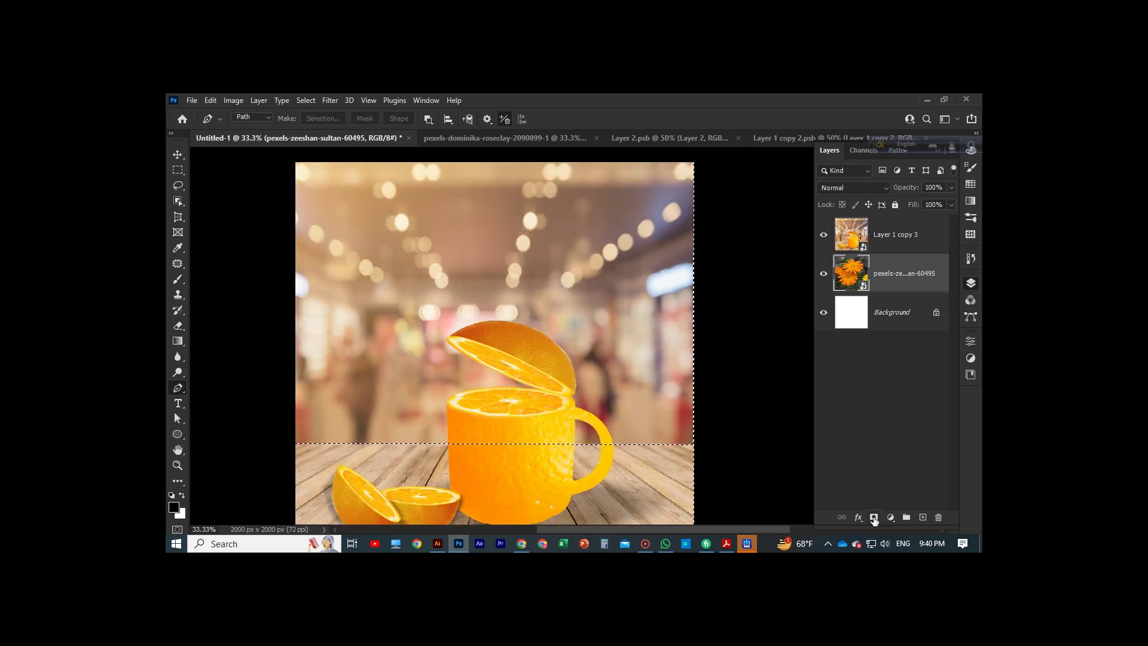
pyautogui.click(873, 517)
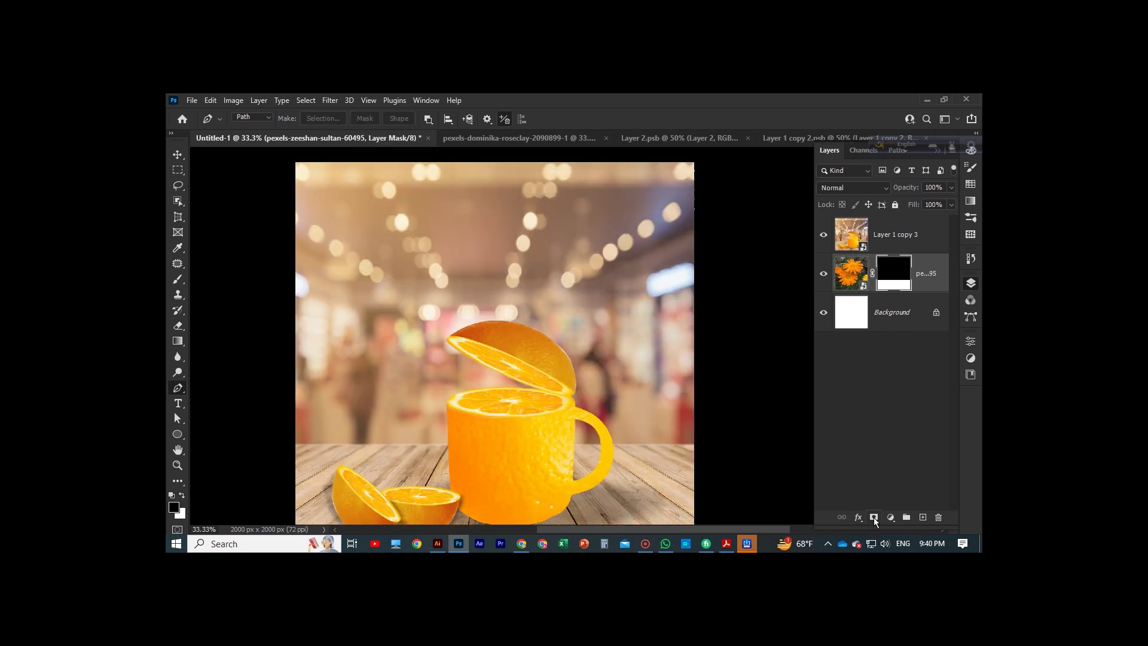
pyautogui.click(889, 240)
pyautogui.click(893, 273)
pyautogui.press('b')
pyautogui.click(245, 118)
pyautogui.moveTo(202, 168); pyautogui.dragTo(202, 178)
pyautogui.press('Return')
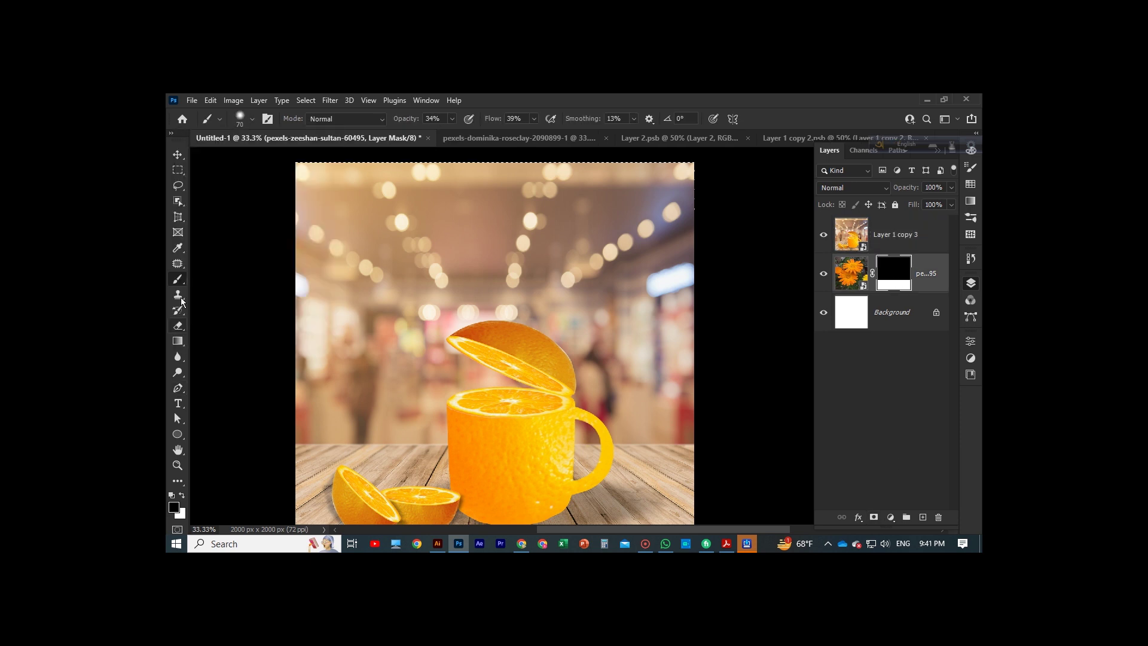
pyautogui.press('0')
pyautogui.hotkey('shift', '0')
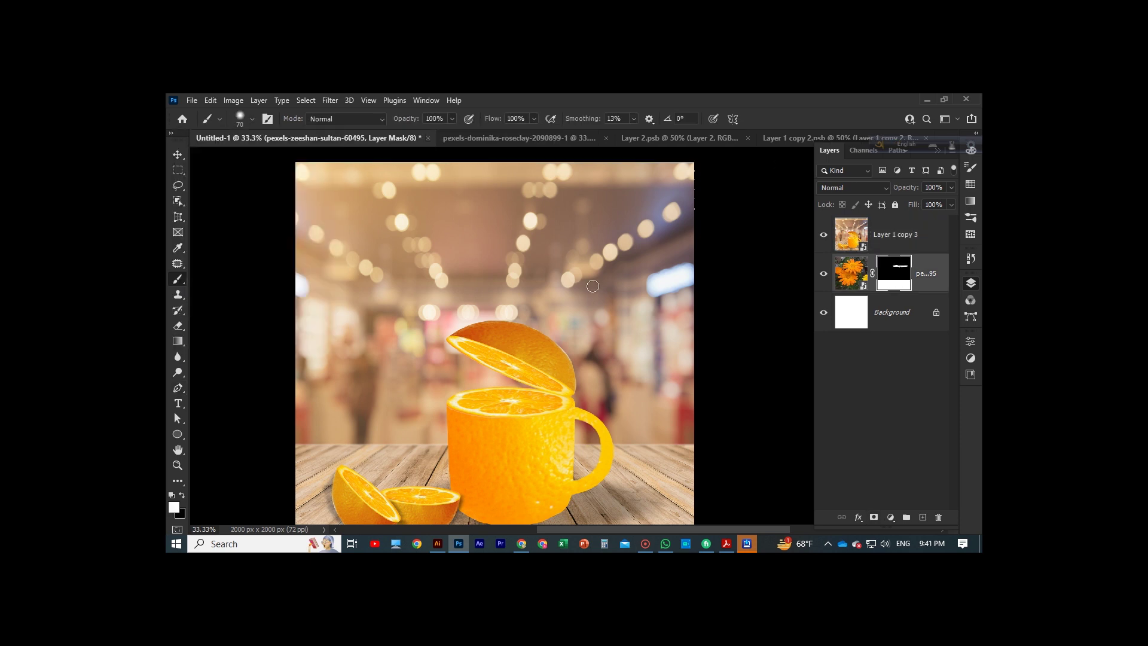
pyautogui.hotkey('ctrl', 'z')
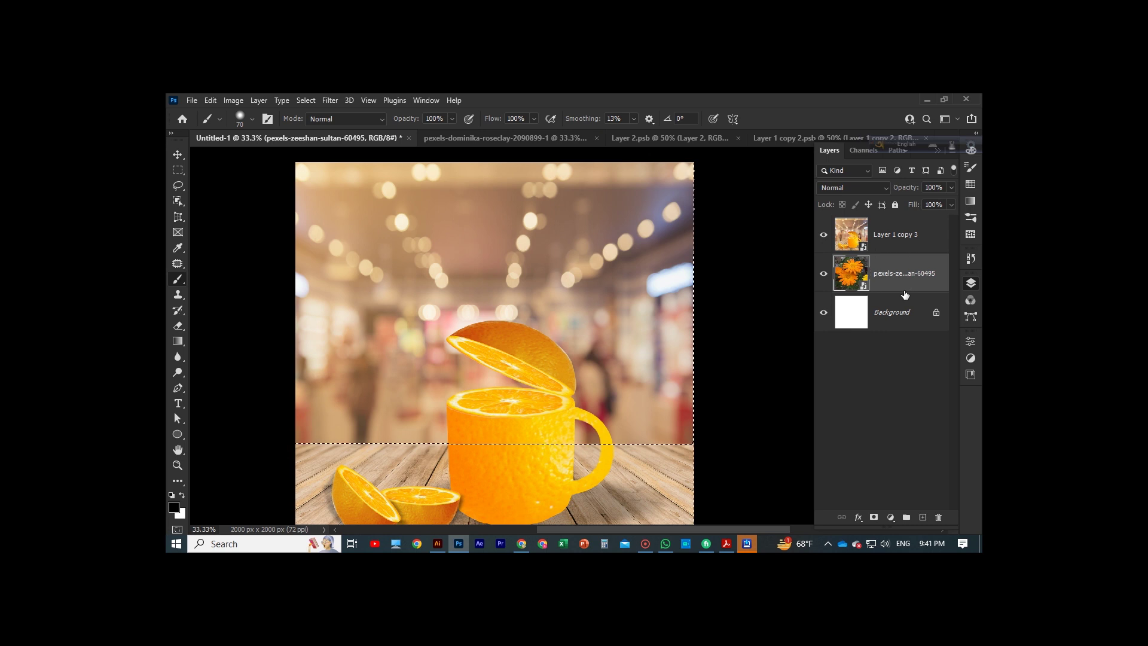
pyautogui.click(895, 239)
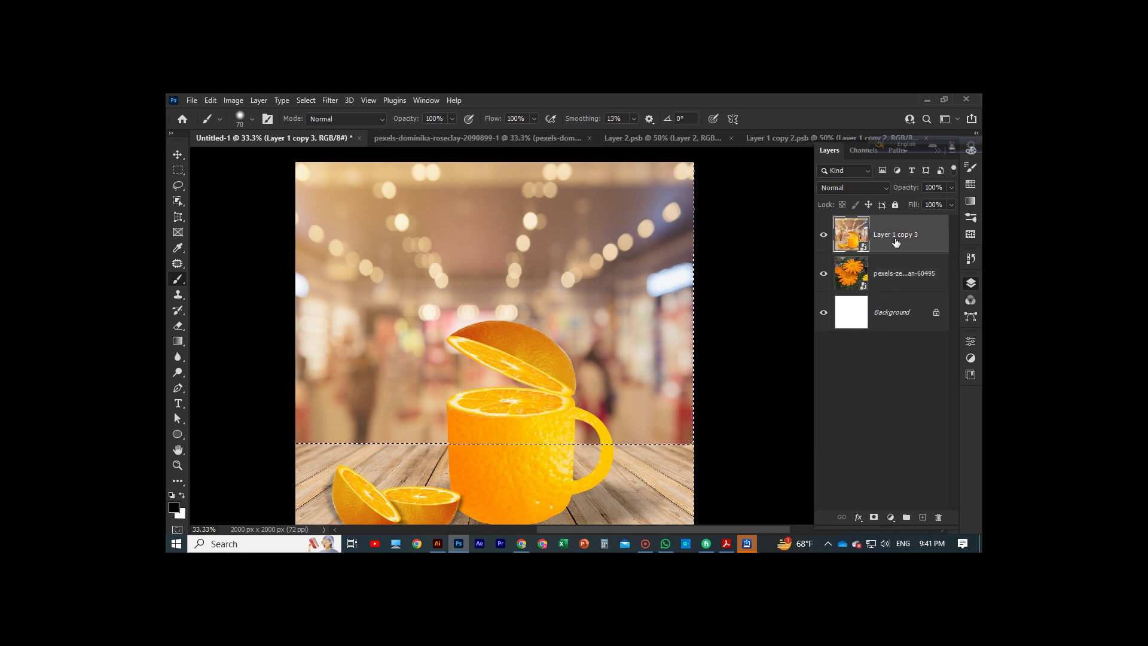
pyautogui.press('x')
pyautogui.click(887, 280)
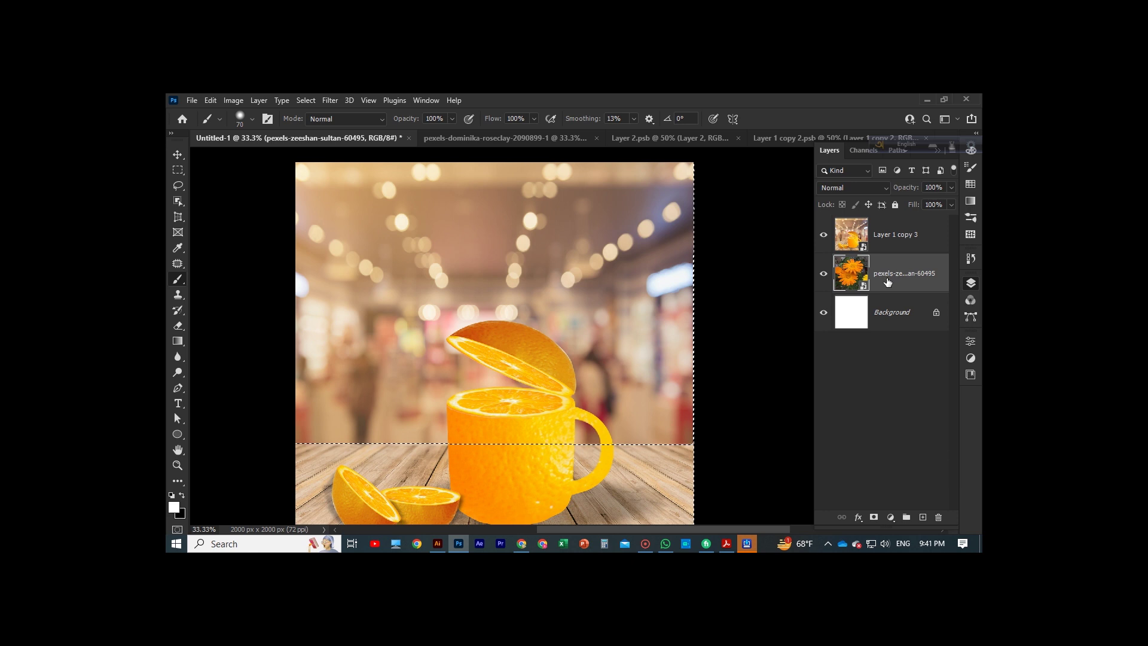
pyautogui.click(874, 517)
pyautogui.press(']')
pyautogui.press(']')
pyautogui.press(']')
pyautogui.moveTo(324, 273); pyautogui.dragTo(486, 290)
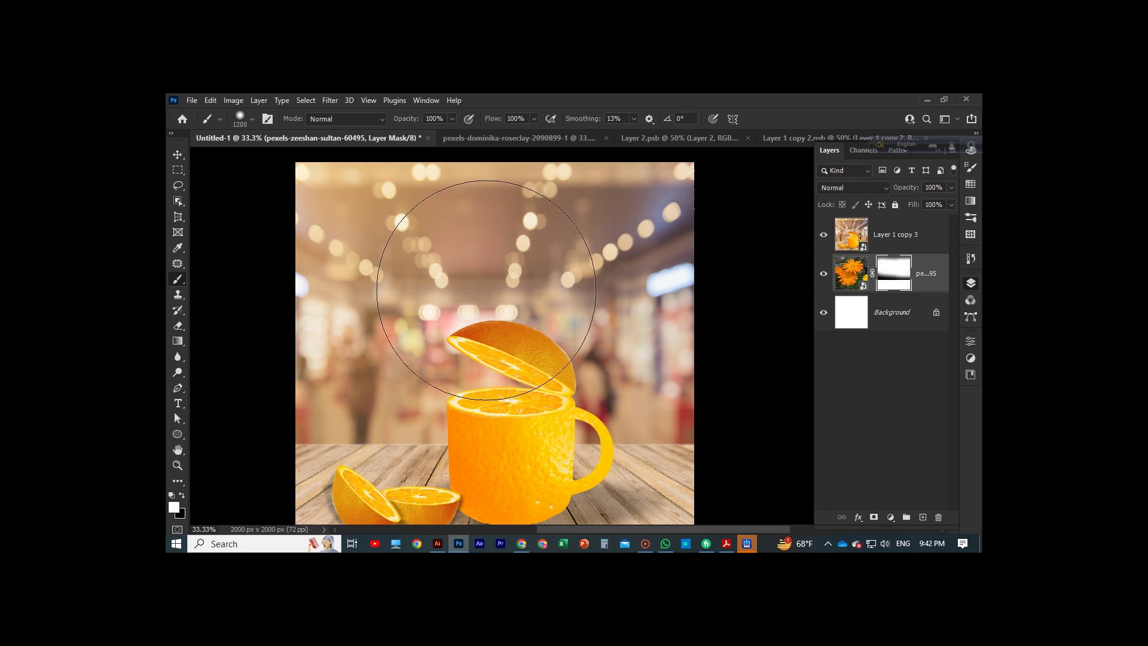
pyautogui.hotkey('ctrl', 'z')
pyautogui.hotkey('ctrl', 'z')
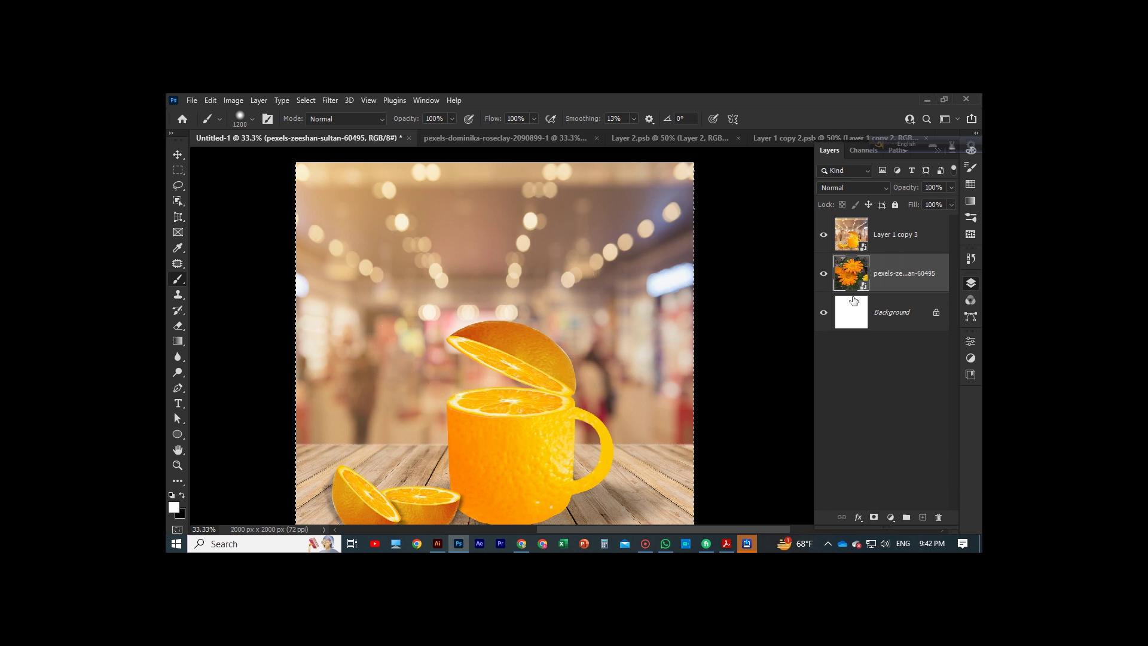
pyautogui.click(878, 236)
pyautogui.click(874, 517)
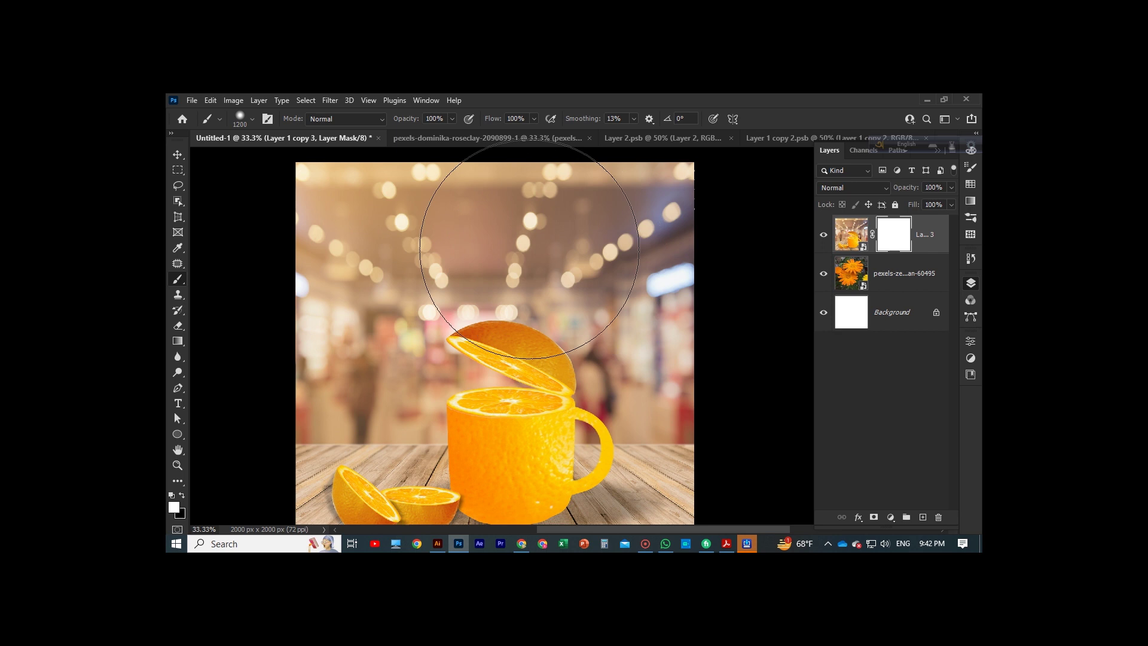
pyautogui.hotkey('ctrl', 'z')
pyautogui.hotkey('ctrl', 'z')
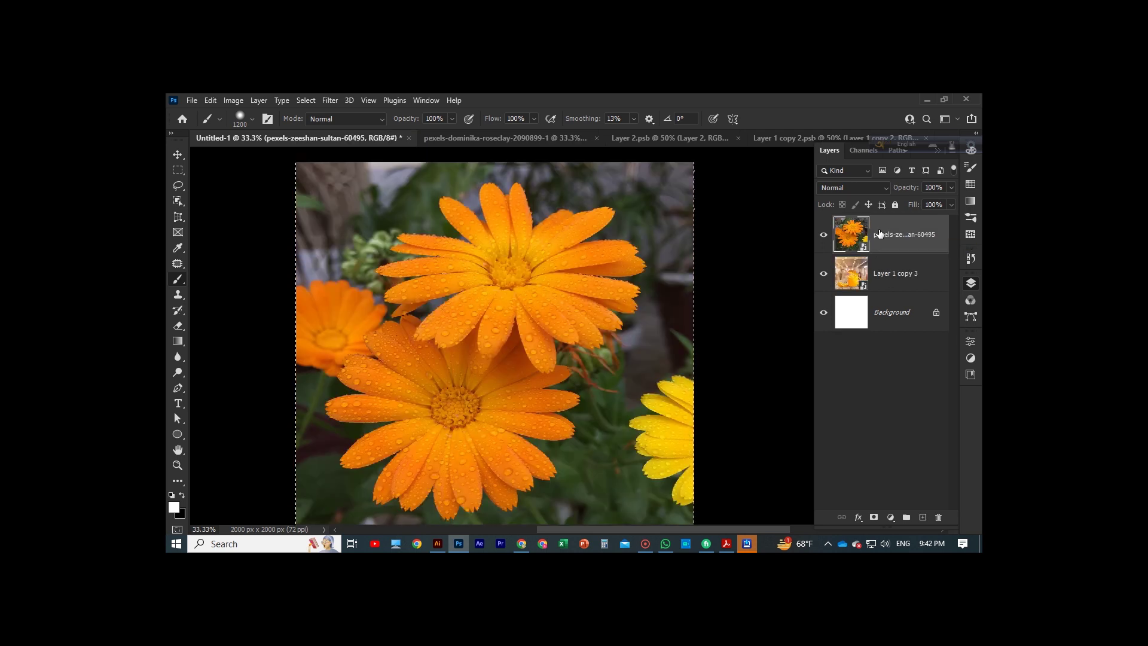
pyautogui.hotkey('ctrl', '-')
pyautogui.hotkey('ctrl', '-')
pyautogui.hotkey('ctrl', '-')
pyautogui.press('v')
pyautogui.click(895, 275)
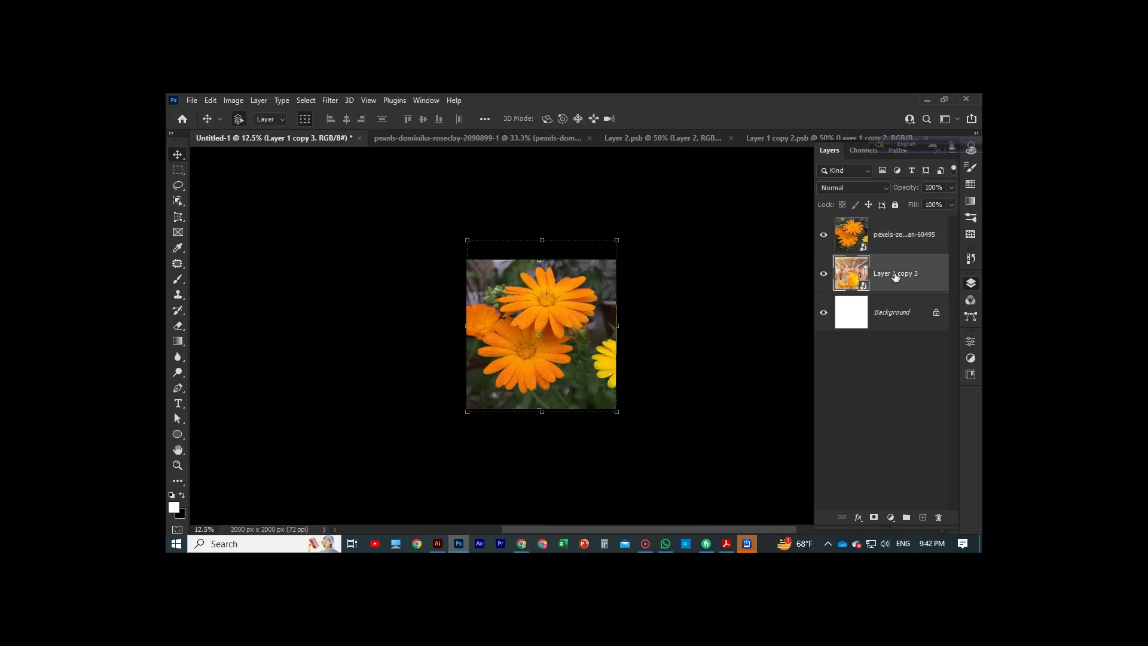
pyautogui.hotkey('ctrl', ']')
pyautogui.hotkey('ctrl', '[')
pyautogui.hotkey('ctrl', ']')
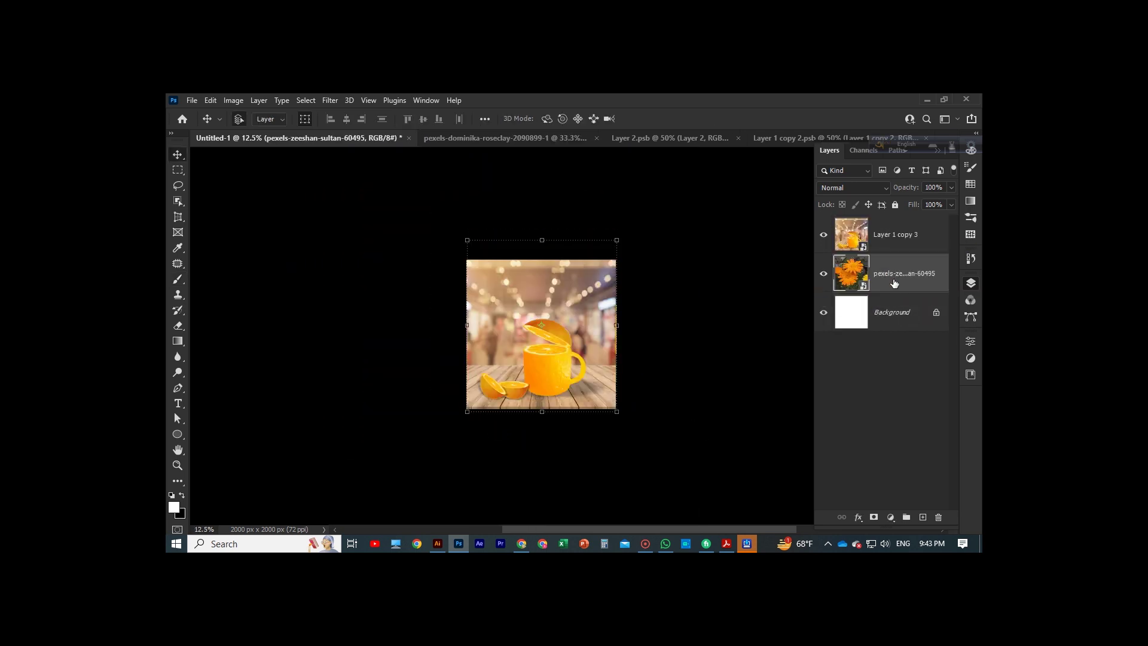
pyautogui.doubleClick(850, 234)
# Pen-select the backdrop above the table horizon on the bottom photo layer.
pyautogui.click(905, 447)
pyautogui.press('p')
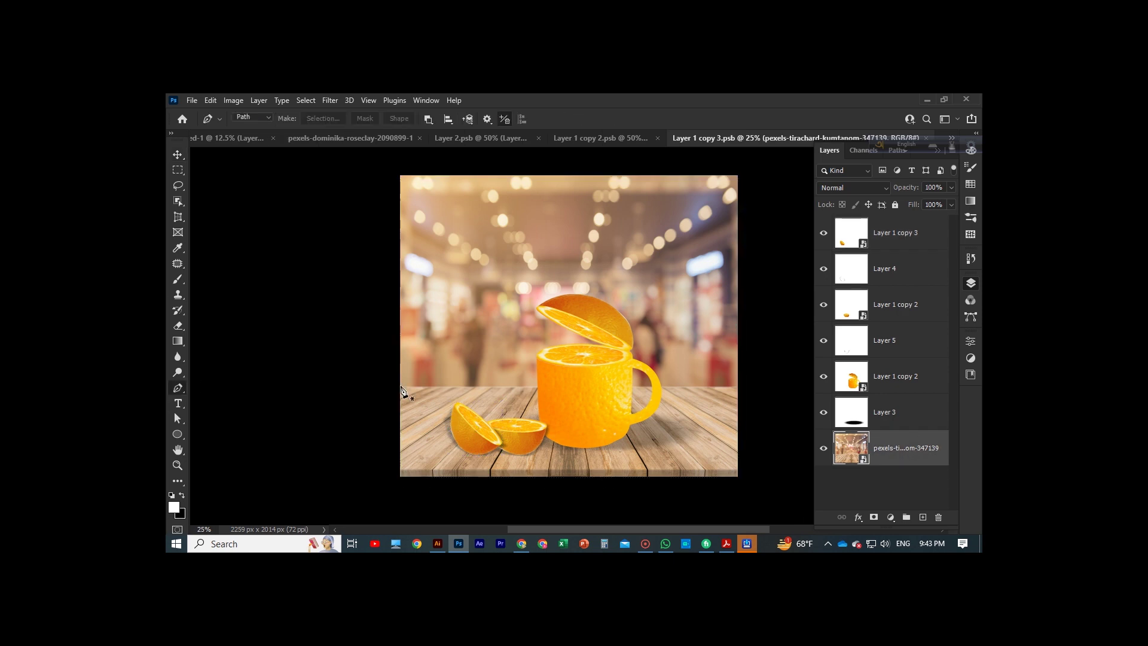
pyautogui.click(400, 386)
pyautogui.click(737, 385)
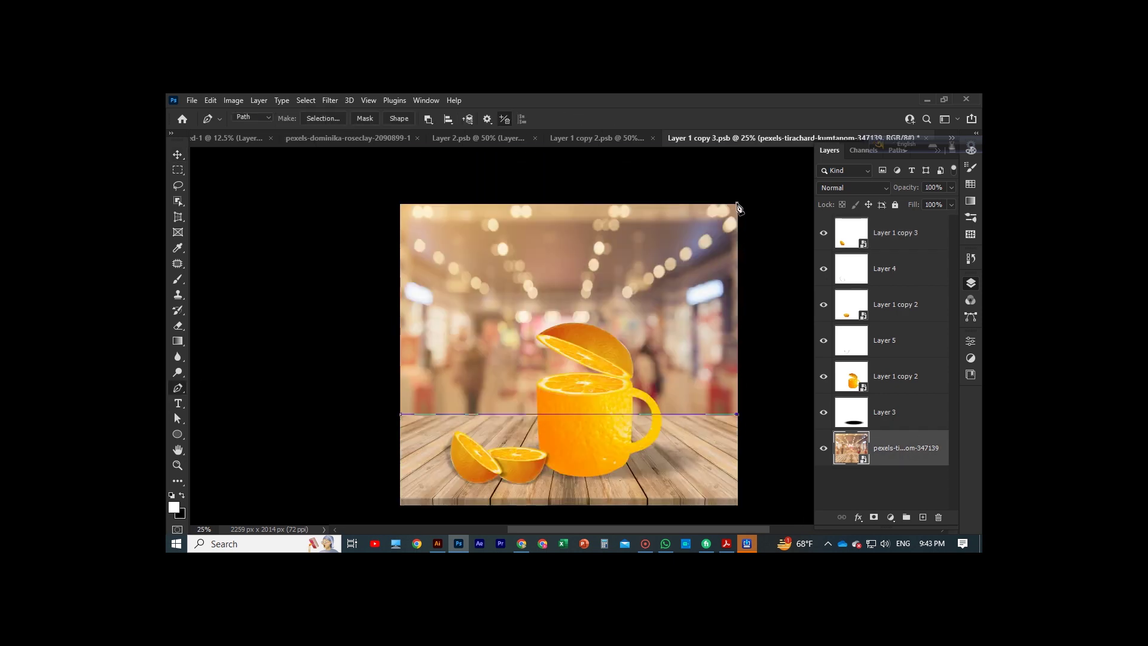
pyautogui.click(737, 204)
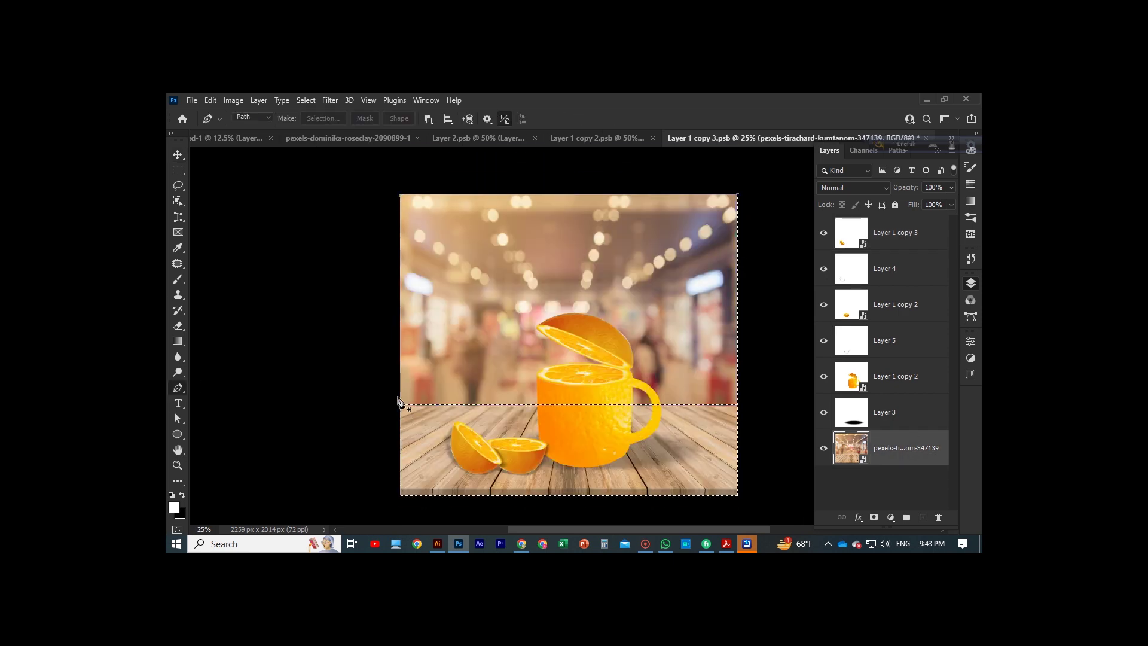
pyautogui.hotkey('ctrl', 'Return')
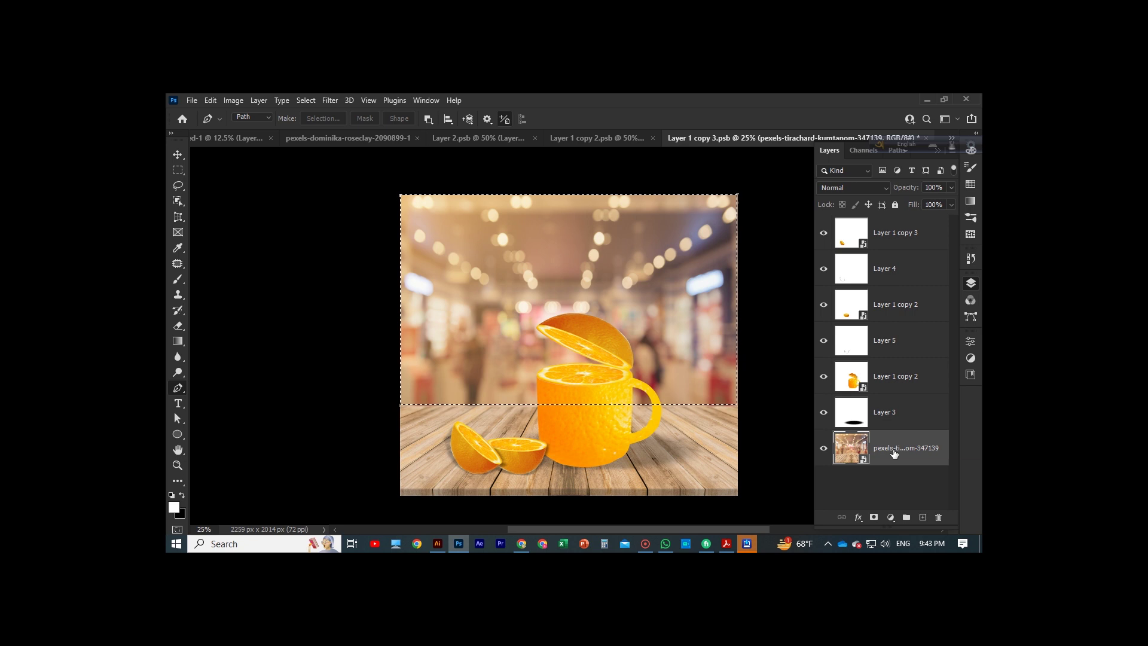
# Rasterize the background photo layer, fill the selection with white, and deselect.
pyautogui.rightClick(893, 453)
pyautogui.click(777, 325)
pyautogui.hotkey('alt', 'BackSpace')
pyautogui.hotkey('ctrl', 'd')
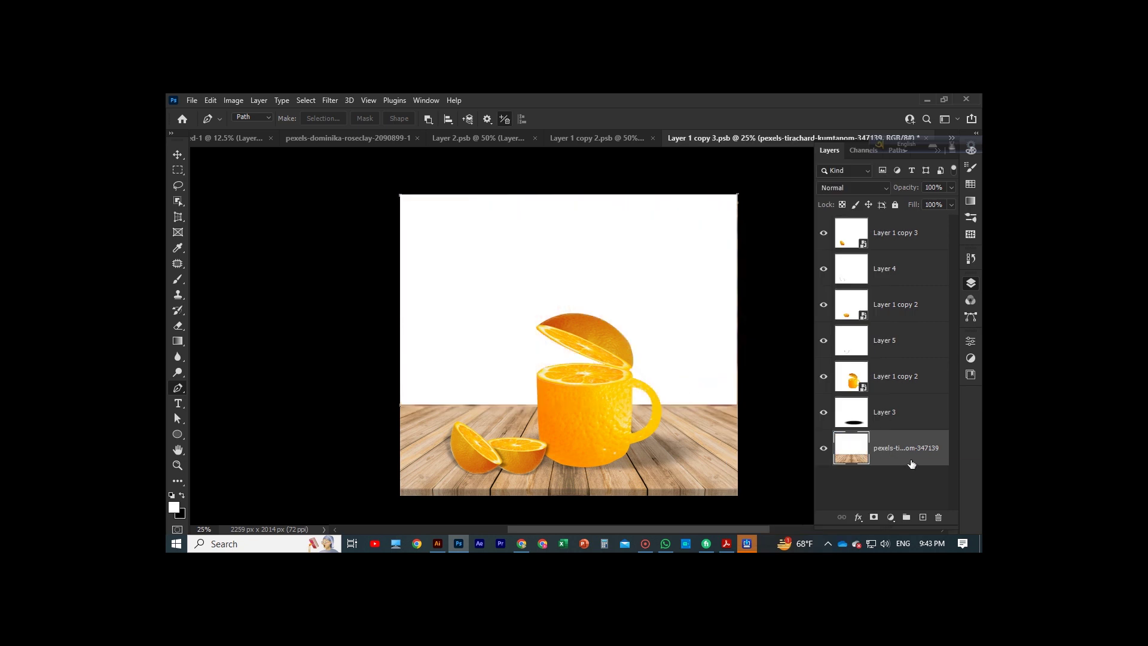
# Select Layer 1 copy 3 and the shadow Layer 3 with the Move tool.
pyautogui.press('v')
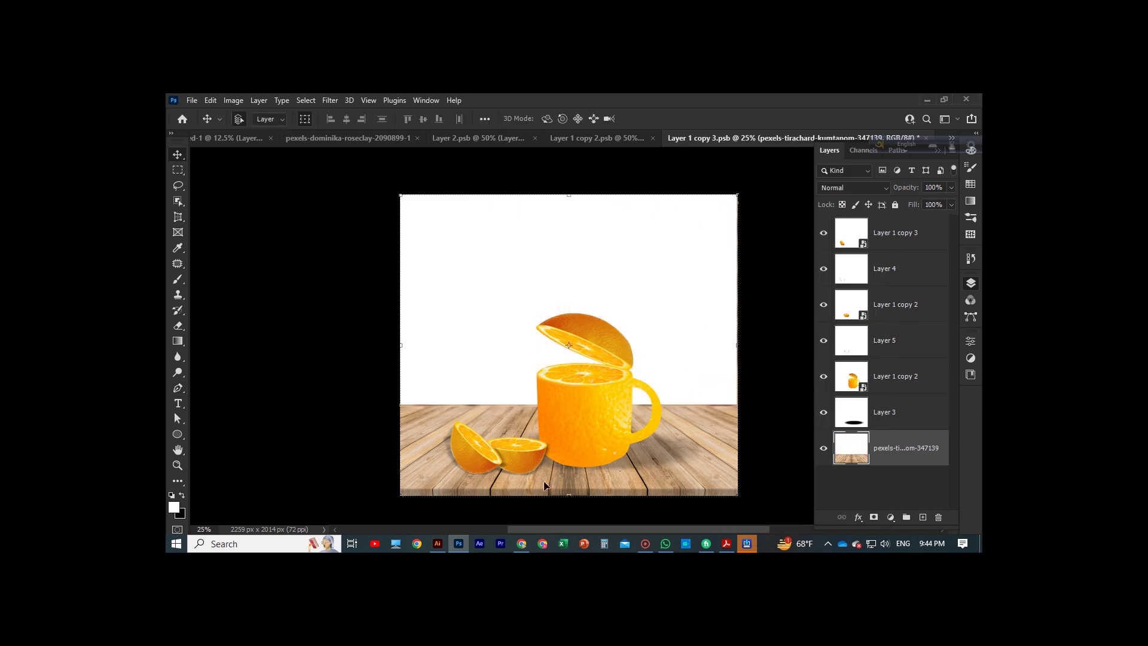
pyautogui.click(912, 226)
pyautogui.click(905, 414)
# Duplicate the orange-flower photo layer and drag it into the mug's embedded composite.
pyautogui.hotkey('ctrl', 's')
pyautogui.hotkey('ctrl', 'Tab')
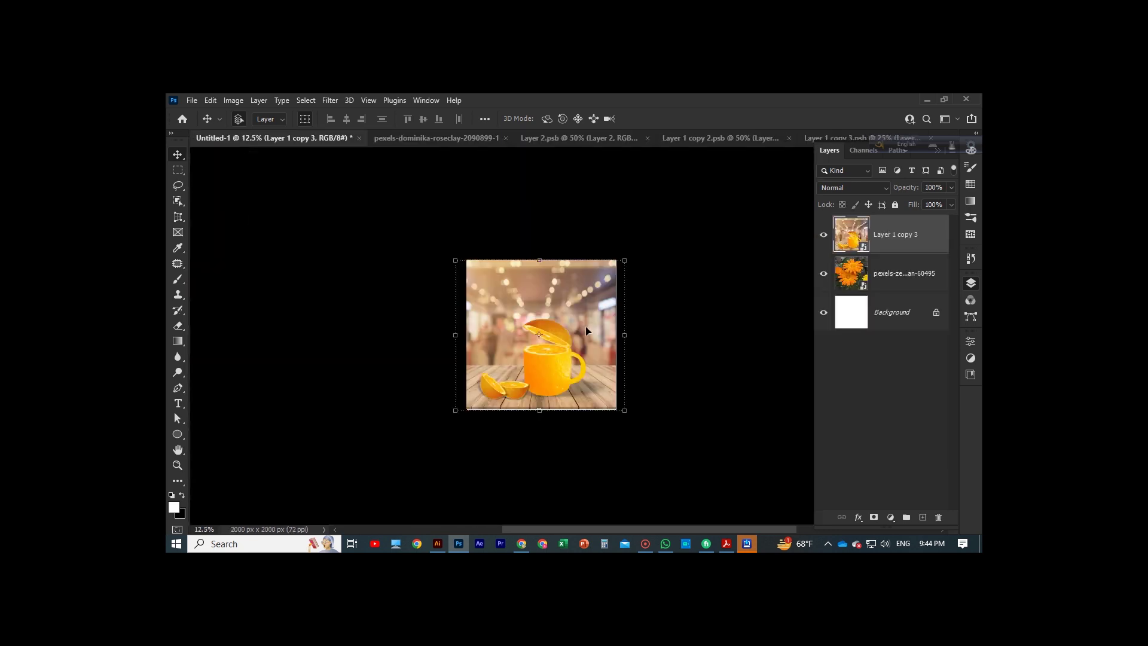
pyautogui.hotkey('ctrl', 'Tab')
pyautogui.hotkey('ctrl', 'Tab')
pyautogui.hotkey('ctrl', 'Tab')
pyautogui.hotkey('ctrl', 'Tab')
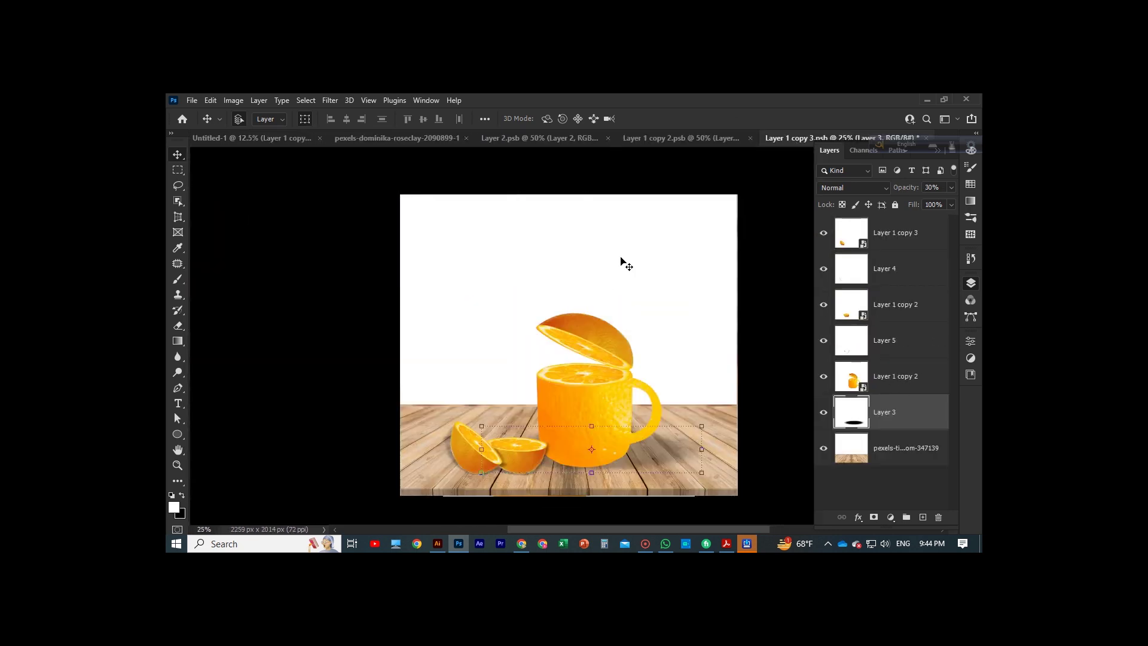
pyautogui.hotkey('ctrl', 's')
pyautogui.hotkey('ctrl', 'Tab')
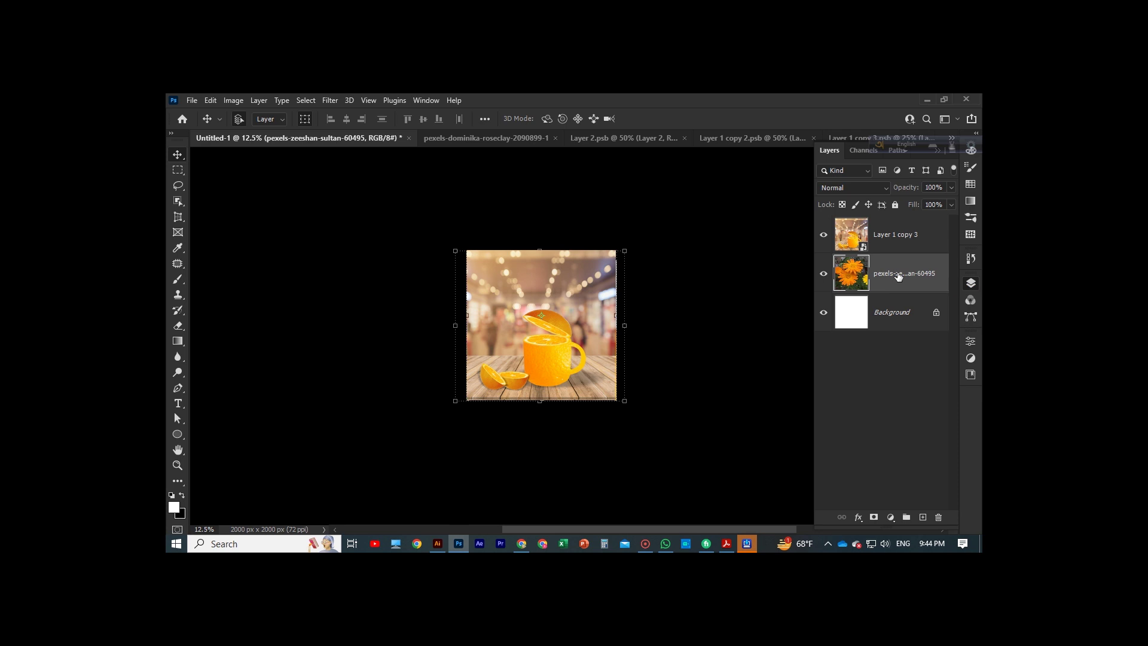
pyautogui.hotkey('ctrl', 'j')
pyautogui.click(823, 235)
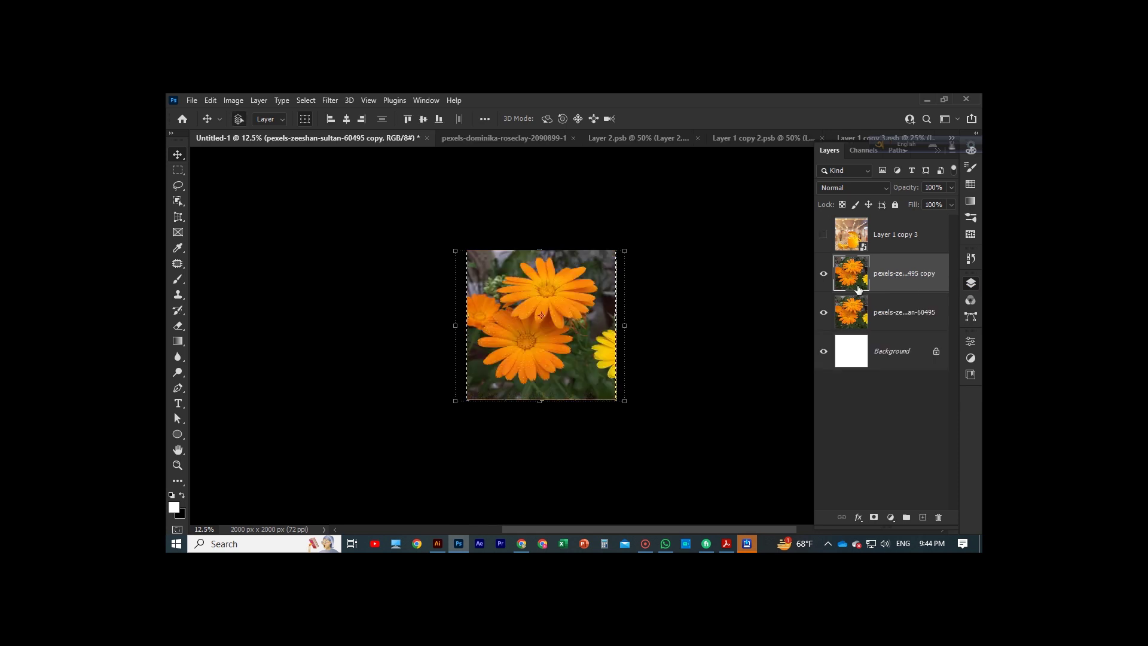
pyautogui.moveTo(843, 142); pyautogui.dragTo(682, 355)
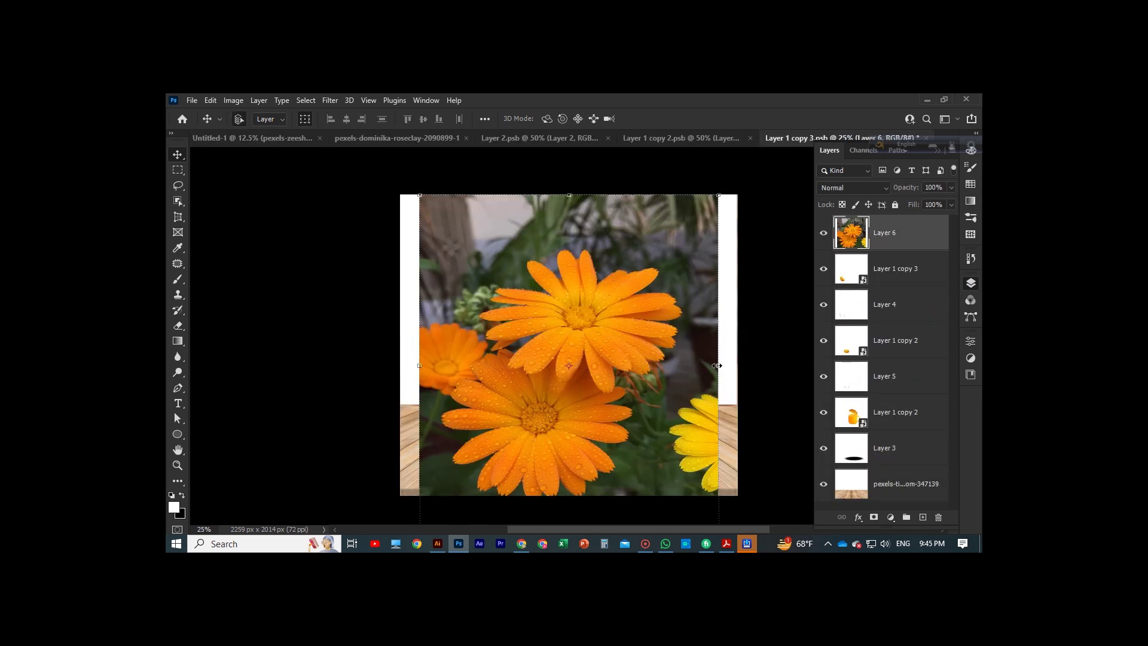
# Scale and raise the flower photo, stack it above the table layer, and position the backdrop.
pyautogui.hotkey('ctrl', 't')
pyautogui.moveTo(419, 366); pyautogui.dragTo(402, 366)
pyautogui.moveTo(567, 382); pyautogui.dragTo(568, 311)
pyautogui.moveTo(918, 321); pyautogui.dragTo(896, 465)
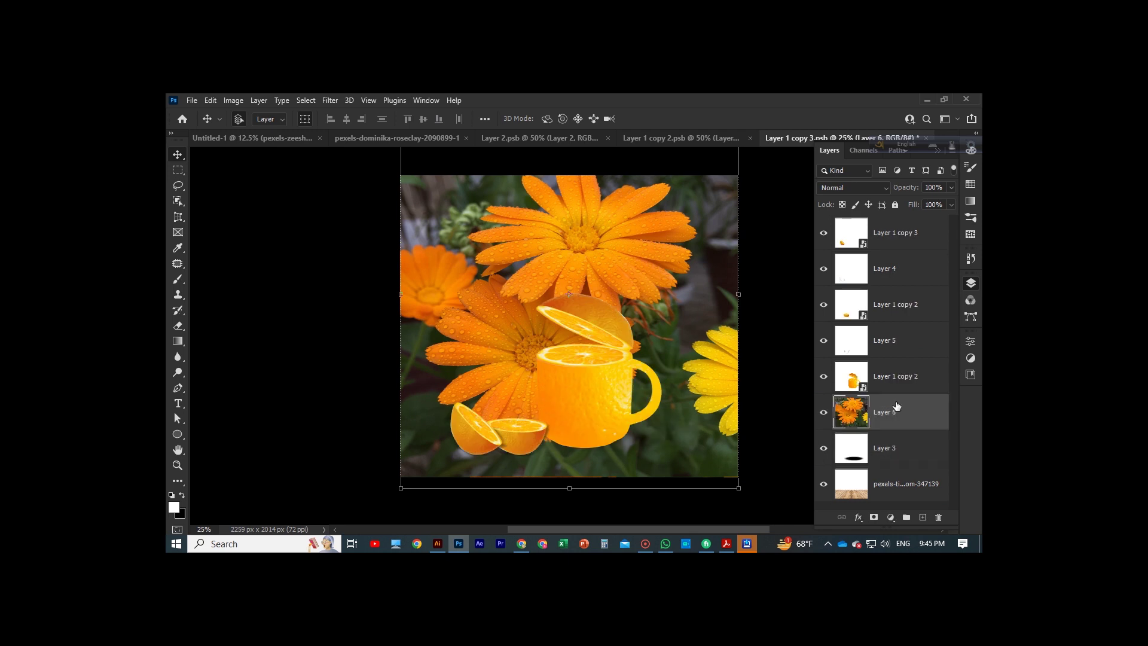
pyautogui.click(896, 412)
pyautogui.moveTo(634, 308); pyautogui.dragTo(574, 225)
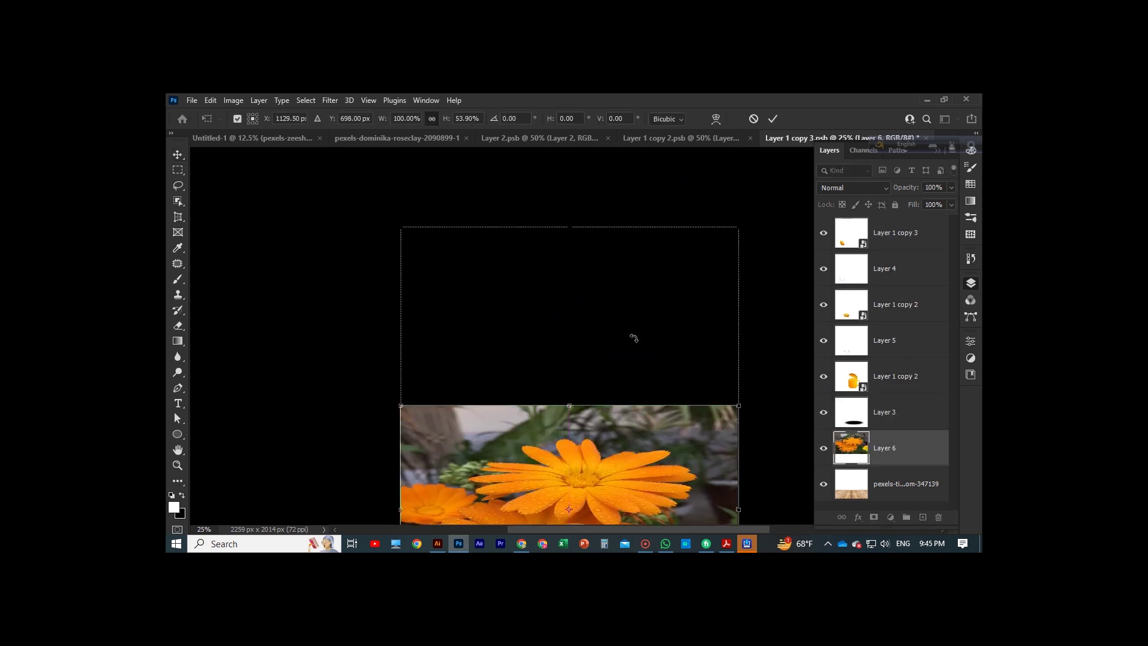
pyautogui.hotkey('ctrl', 'Tab')
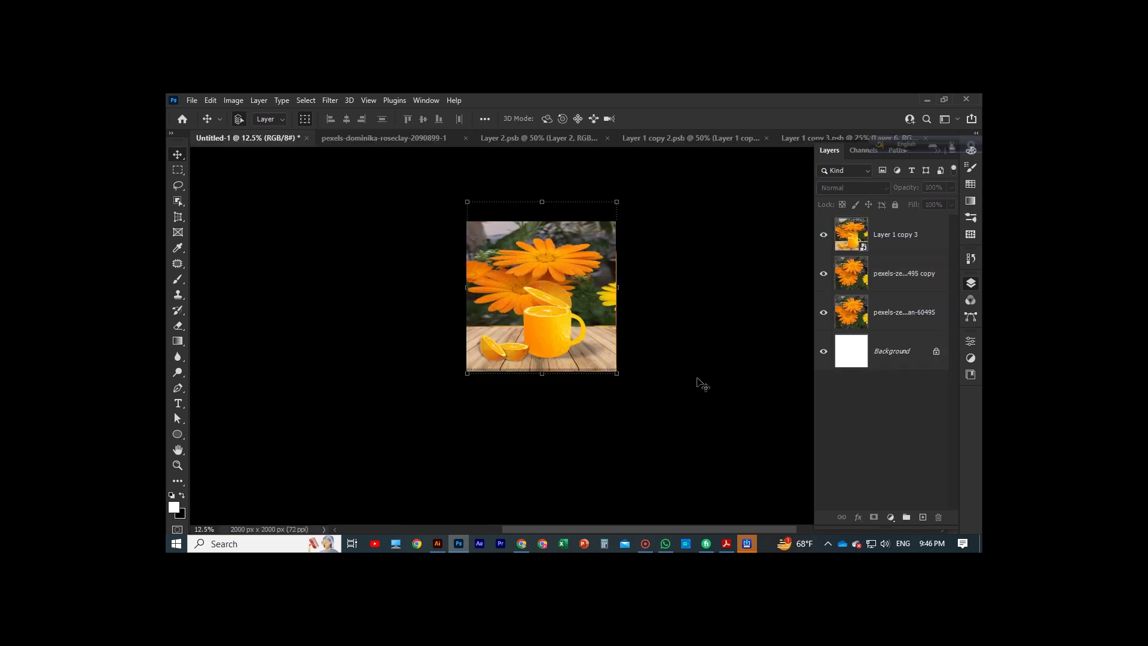
# Delete the hidden flower copy layer and preview Gaussian Blur without applying it.
pyautogui.click(848, 289)
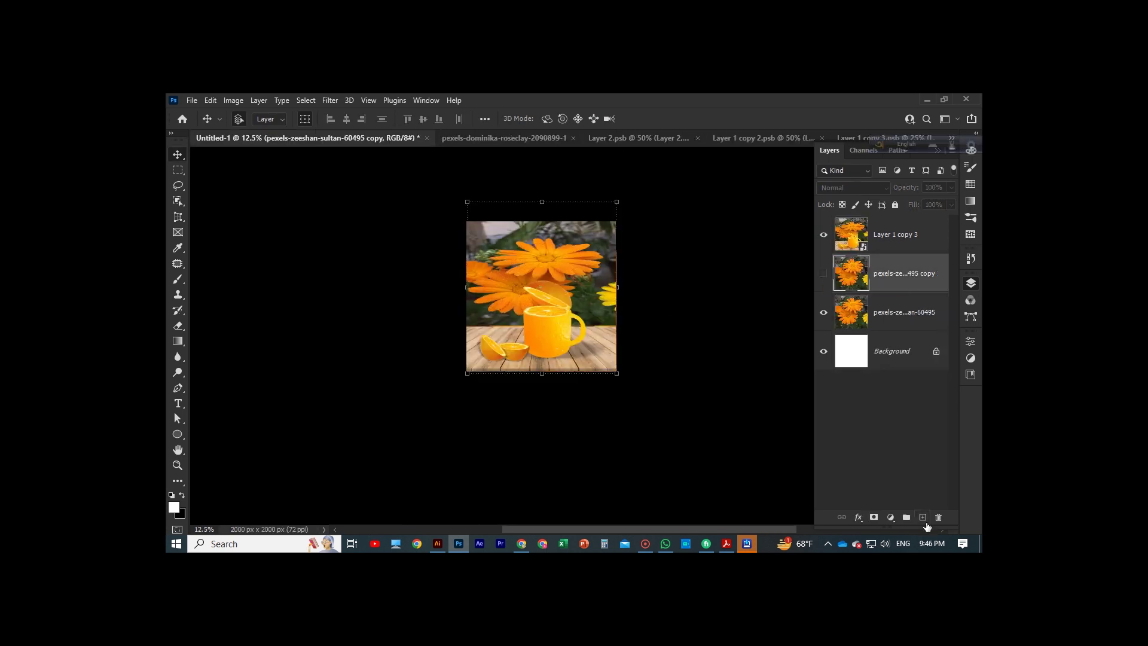
pyautogui.press('Delete')
pyautogui.click(561, 266)
pyautogui.click(328, 102)
pyautogui.moveTo(337, 252)
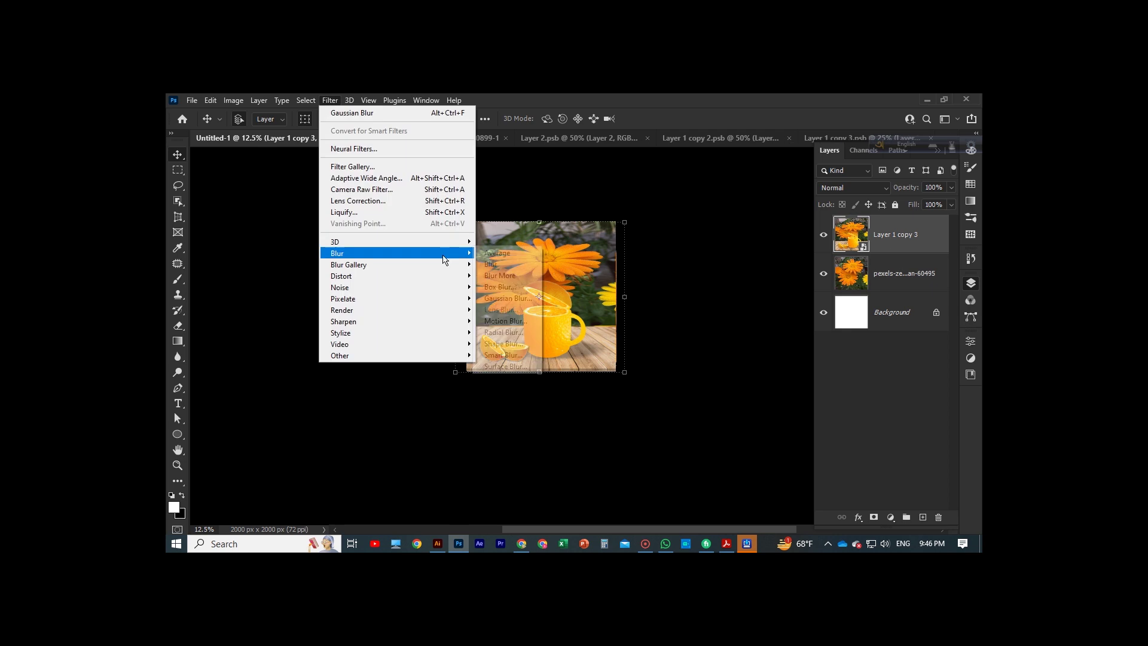
pyautogui.click(556, 302)
pyautogui.click(929, 296)
# Select the flower background layer, preview Gaussian Blur again, then close the mug composite document.
pyautogui.click(866, 273)
pyautogui.doubleClick(867, 269)
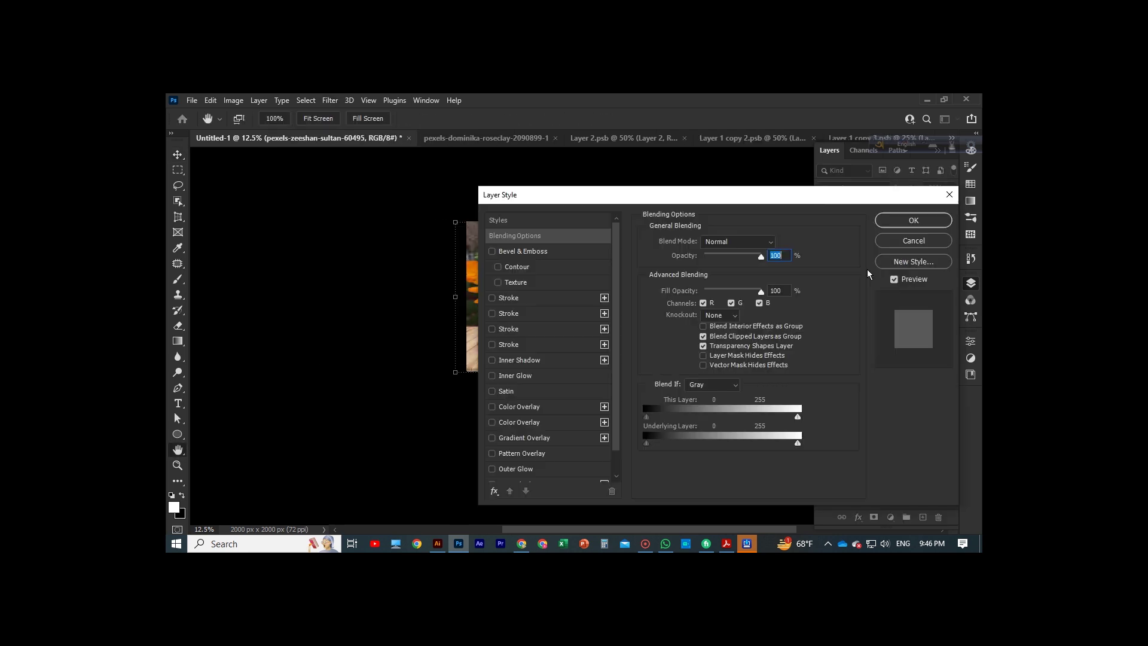
pyautogui.press('Escape')
pyautogui.rightClick(852, 272)
pyautogui.press('Escape')
pyautogui.click(330, 100)
pyautogui.moveTo(337, 253)
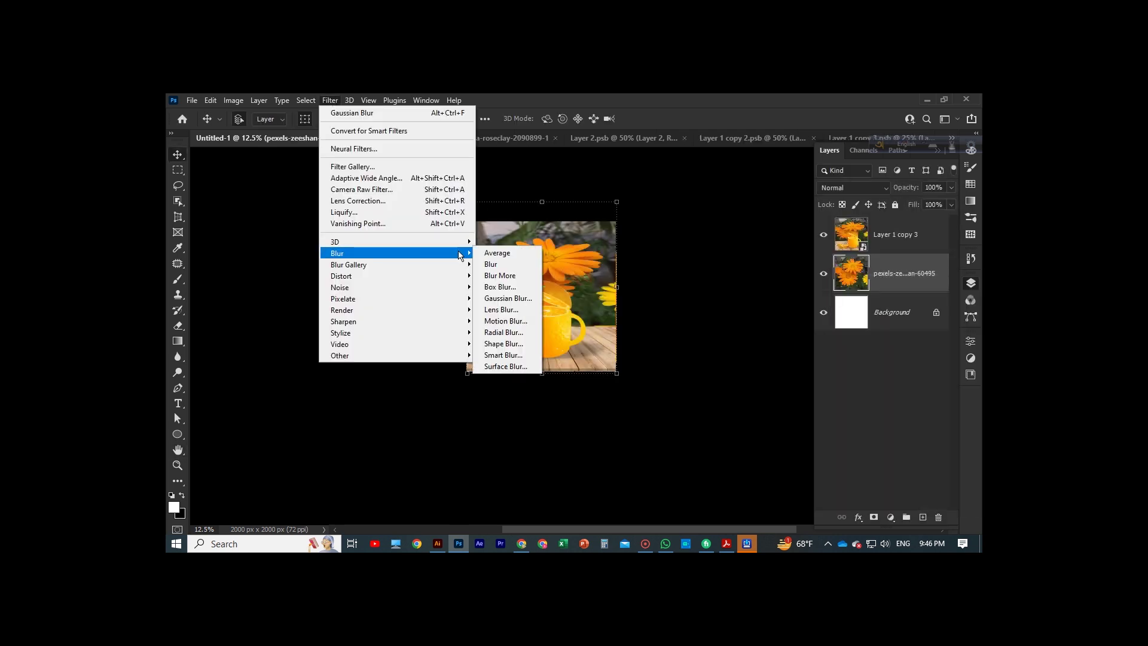
pyautogui.click(508, 302)
pyautogui.click(928, 296)
pyautogui.click(836, 138)
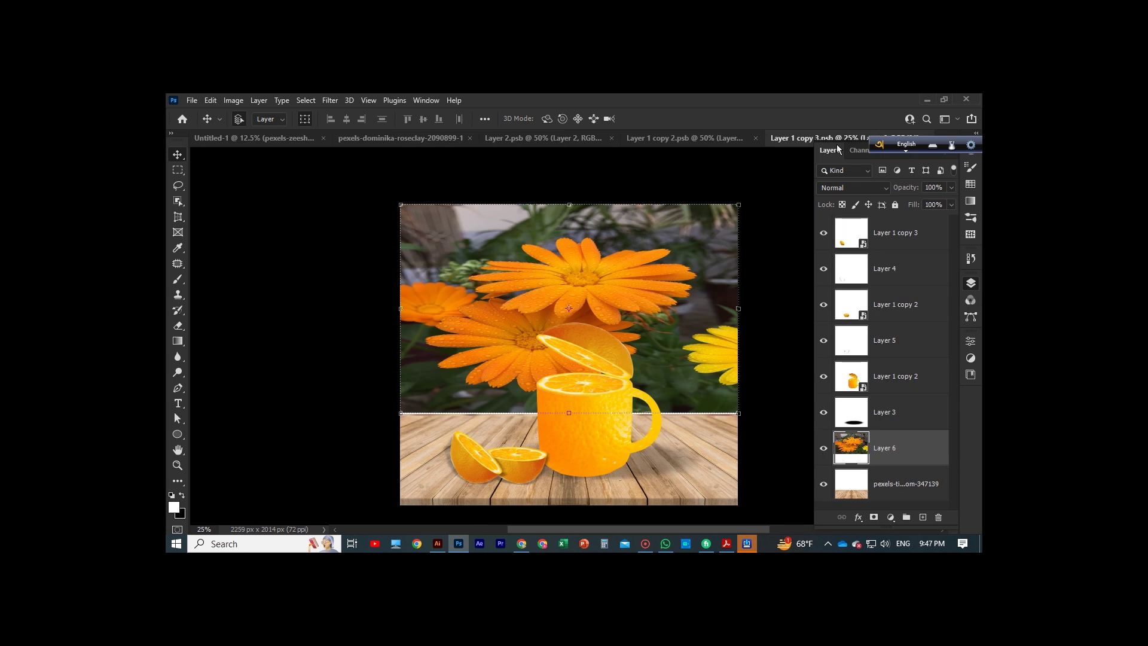
pyautogui.click(924, 138)
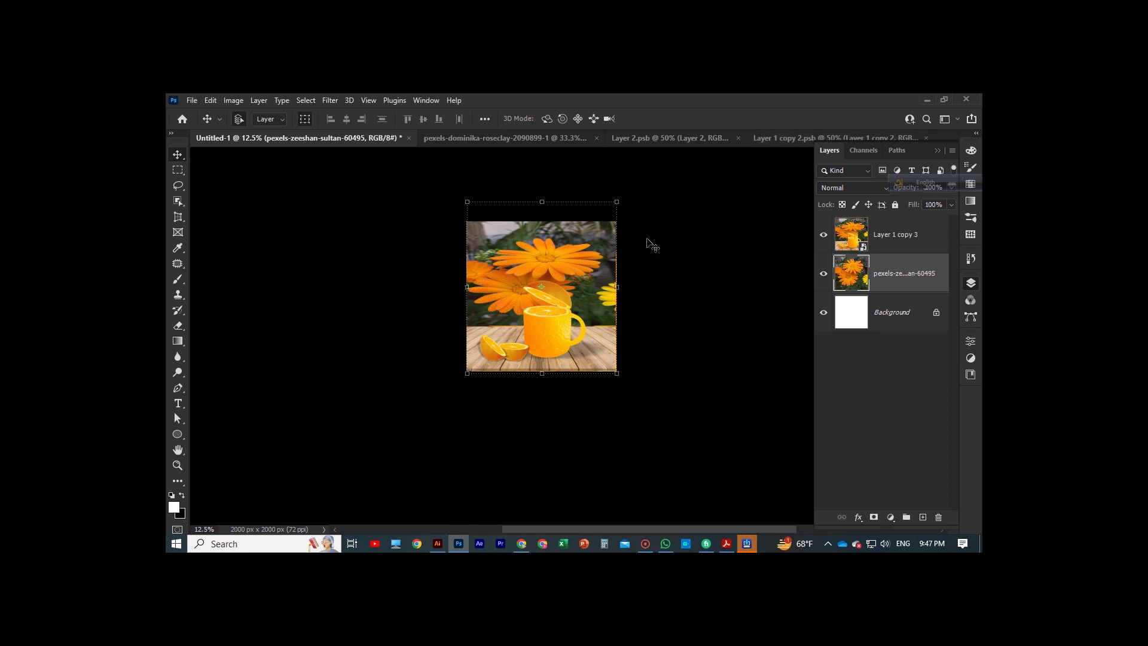
# Undo the accidental flower nudge, reopen the smart object, and apply a stronger Gaussian Blur to the flowers.
pyautogui.click(914, 233)
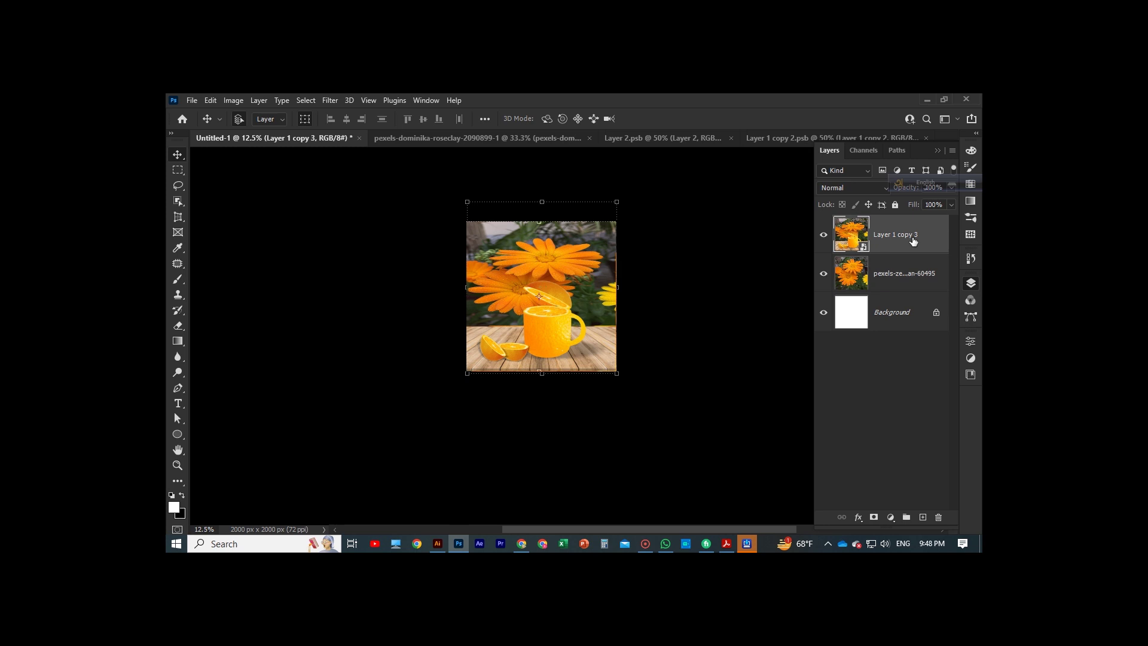
pyautogui.click(902, 285)
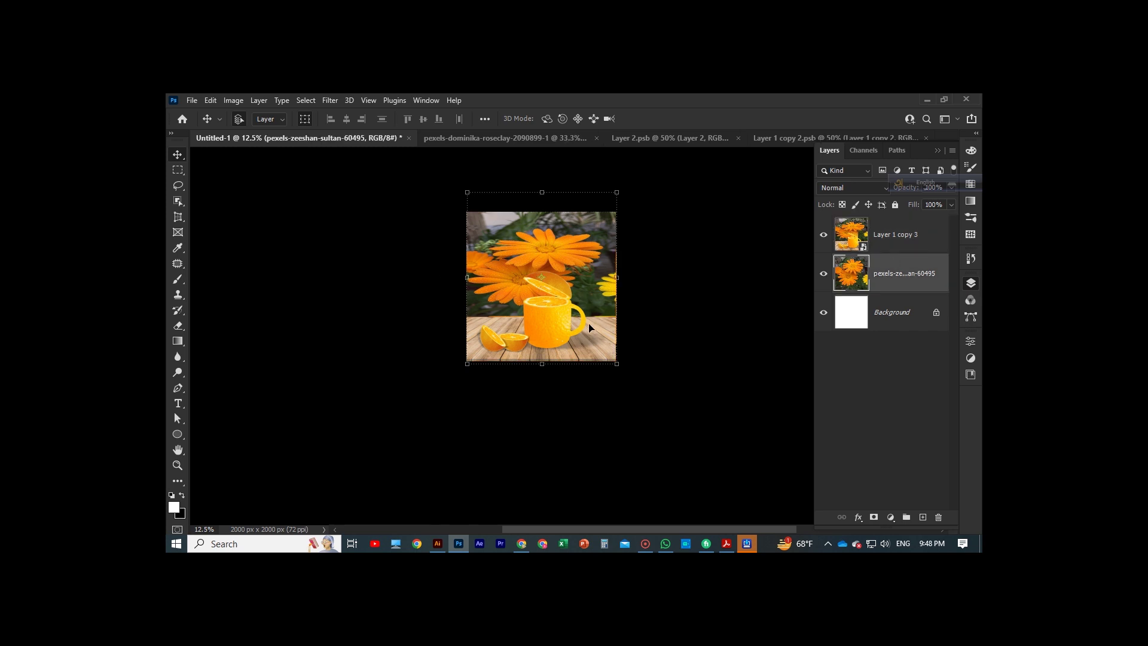
pyautogui.hotkey('ctrl', 'z')
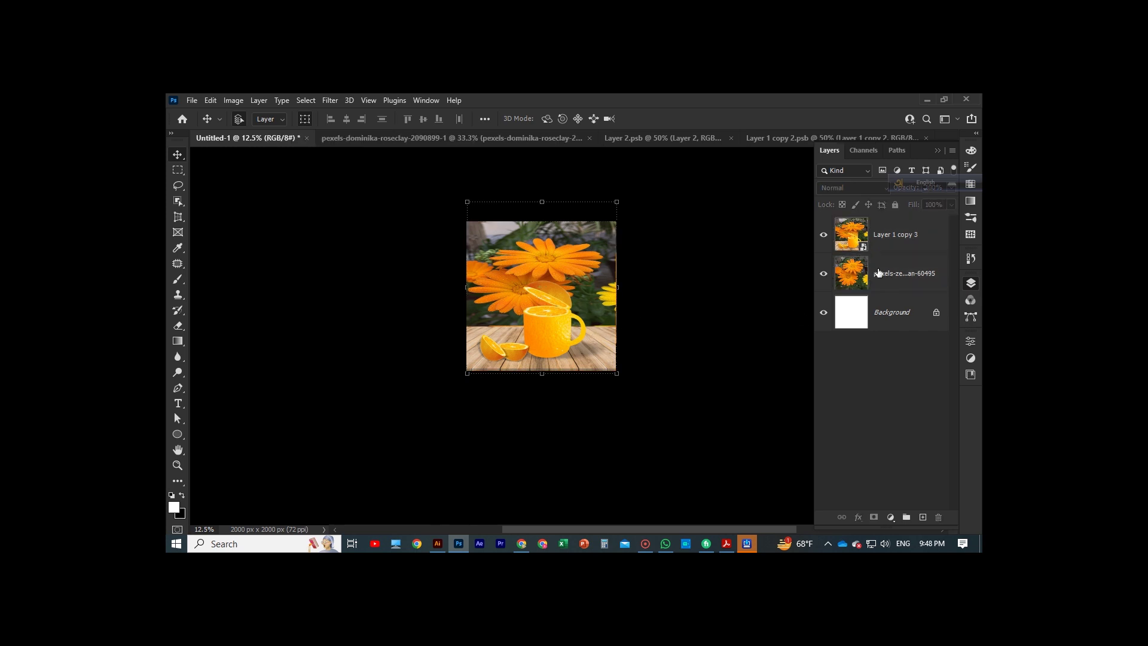
pyautogui.doubleClick(851, 233)
pyautogui.click(327, 100)
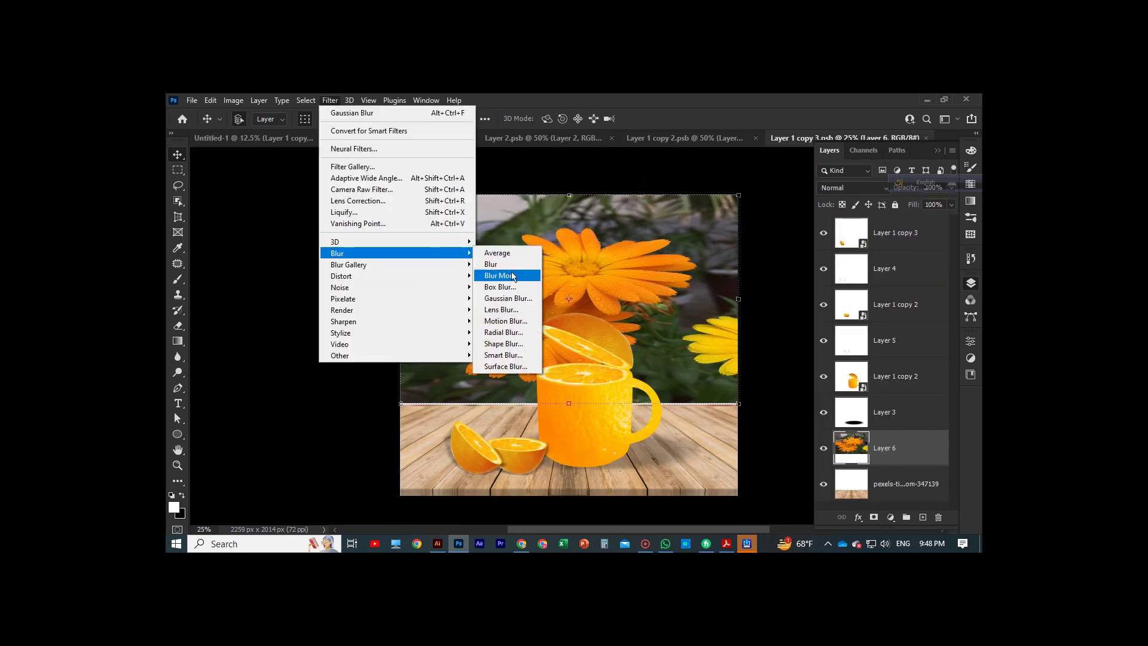
pyautogui.click(508, 298)
pyautogui.moveTo(796, 479)
pyautogui.mouseDown()
pyautogui.moveTo(812, 482)
pyautogui.moveTo(798, 480)
pyautogui.mouseUp()
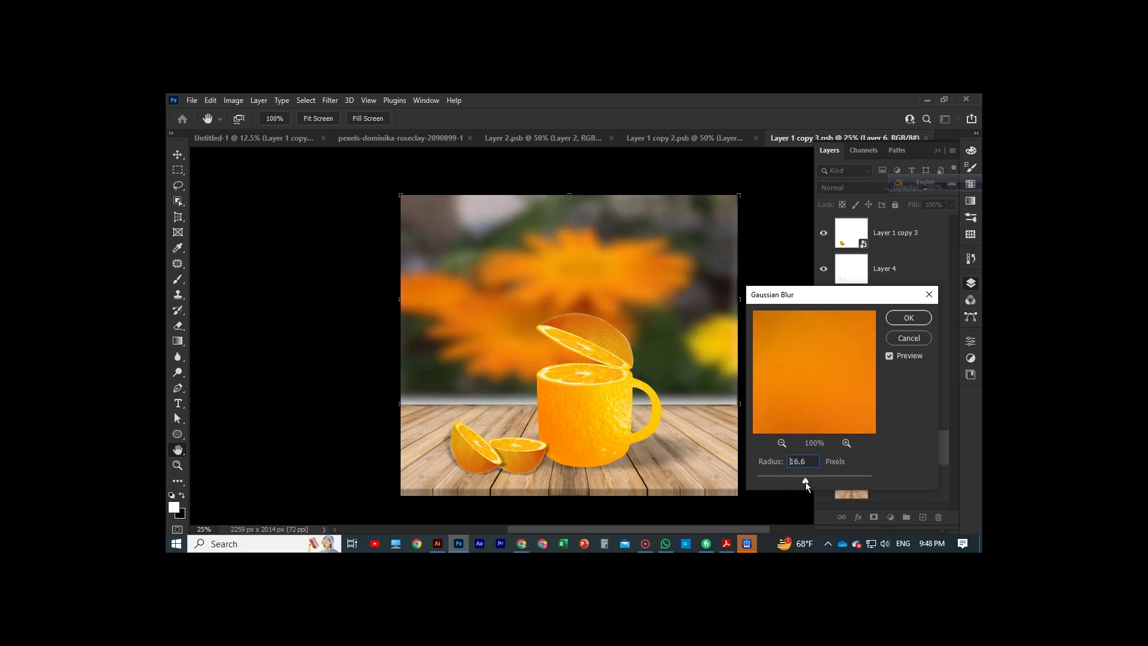
pyautogui.press('Return')
# Shift the flower layer down with Free Transform, then save and close the mug documents.
pyautogui.scroll(-2, 568, 382)
pyautogui.hotkey('ctrl', 't')
pyautogui.moveTo(569, 383); pyautogui.dragTo(569, 440)
pyautogui.press('Return')
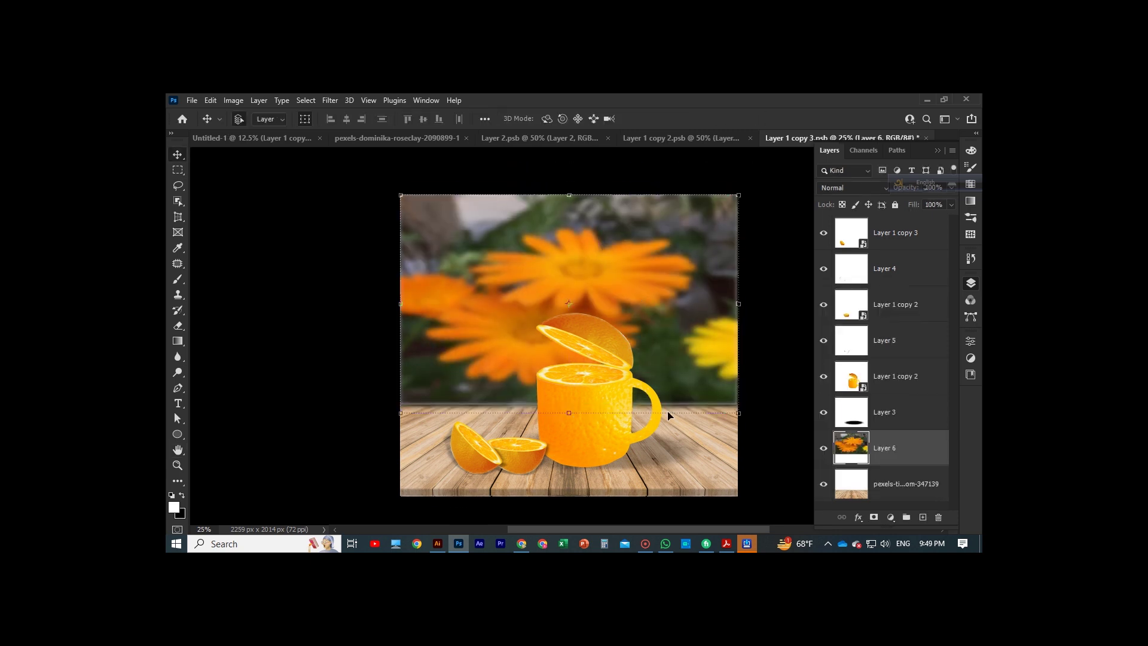
pyautogui.click(722, 413)
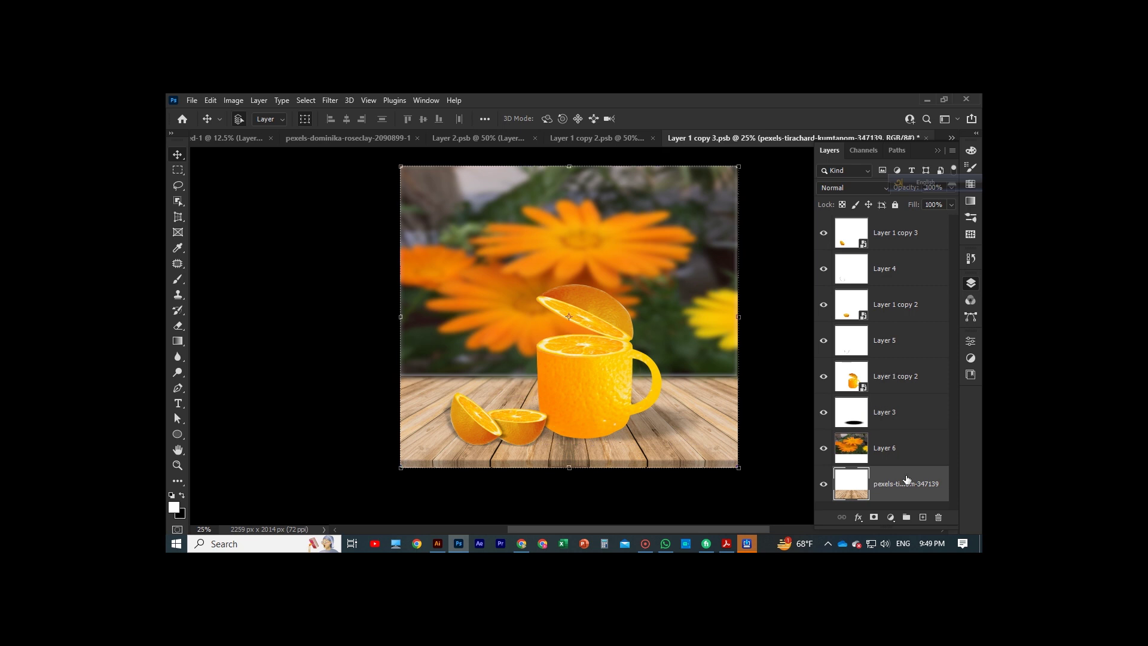
pyautogui.hotkey('ctrl', 's')
pyautogui.click(927, 139)
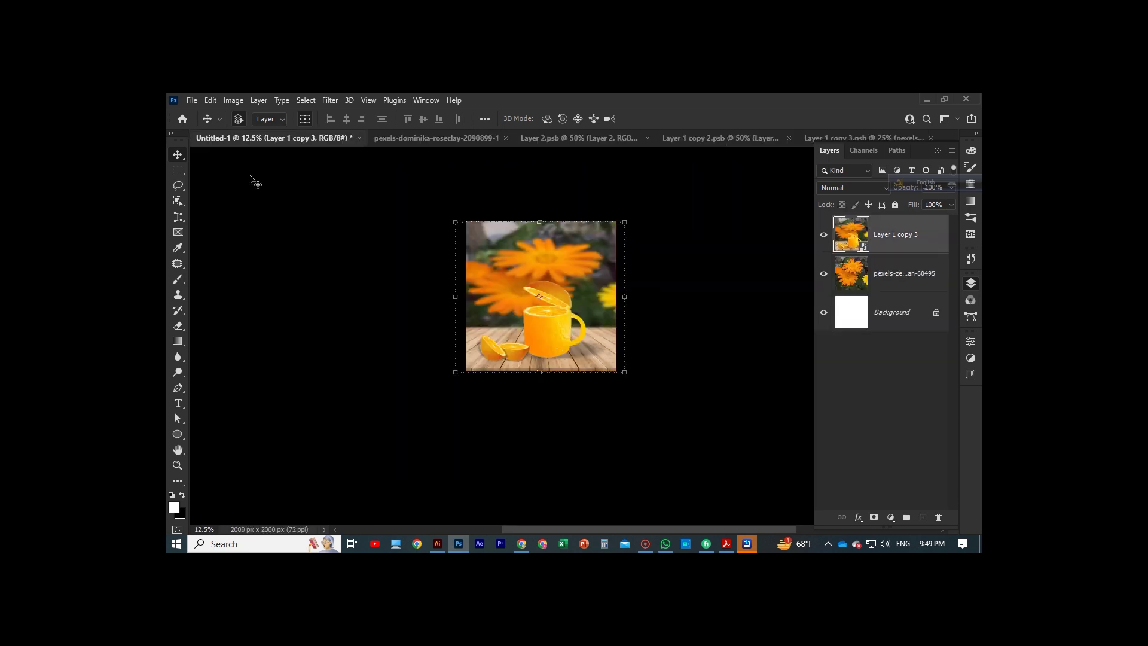
pyautogui.click(927, 138)
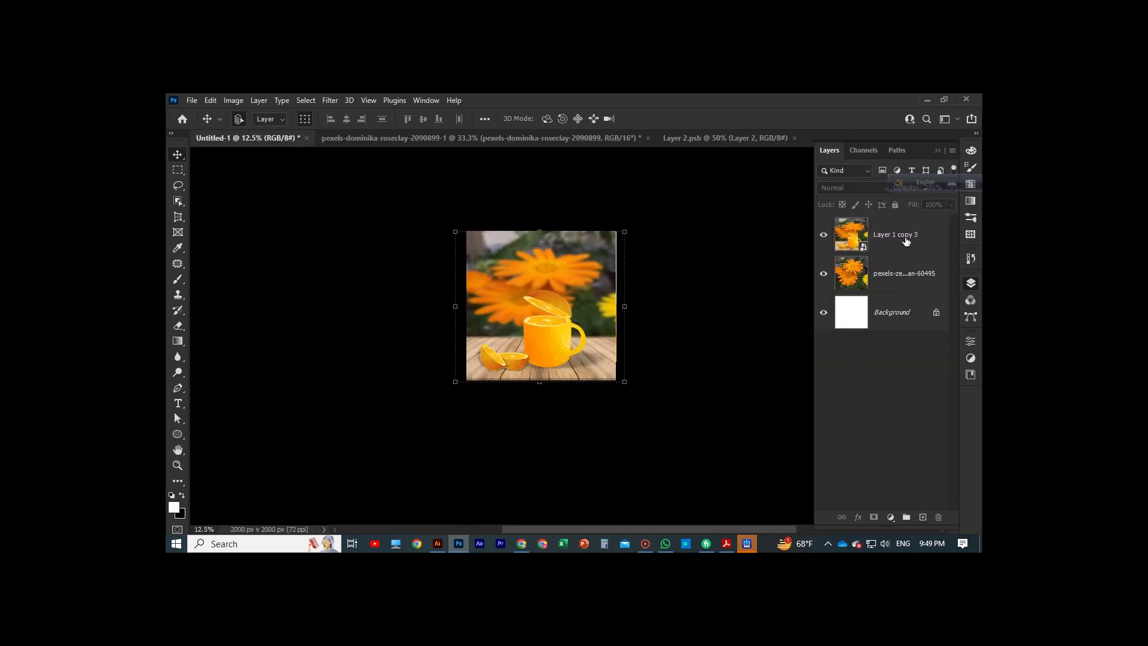
# Add a Curves adjustment layer bent to darken the image and deepen its colours.
pyautogui.click(890, 517)
pyautogui.click(915, 365)
pyautogui.moveTo(890, 432); pyautogui.dragTo(890, 465)
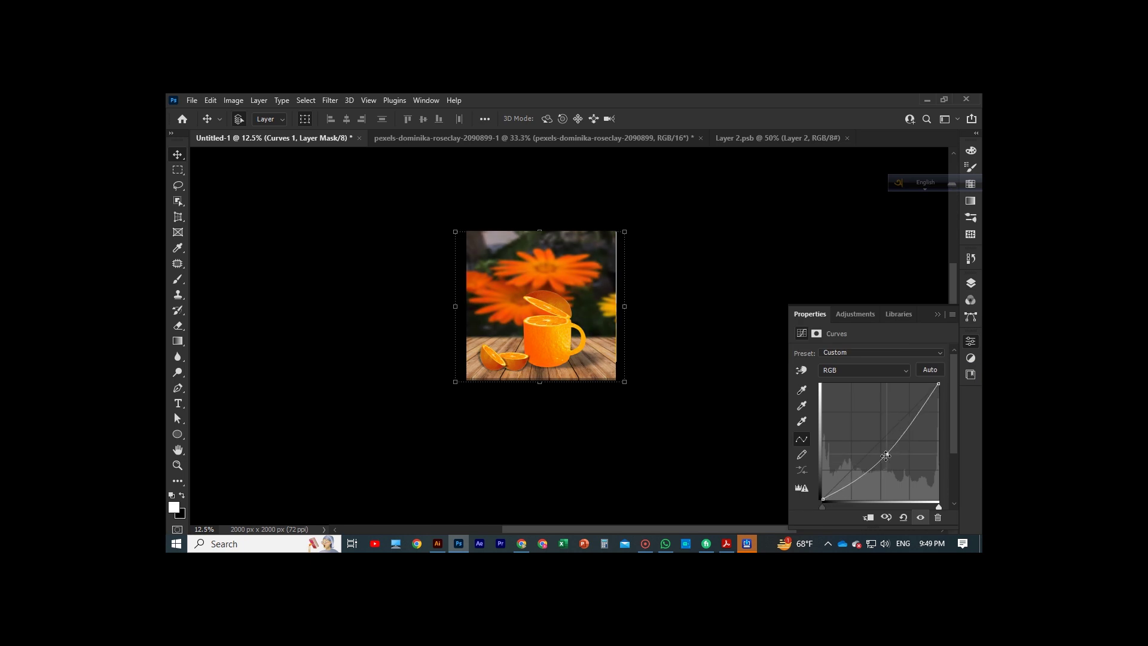
pyautogui.click(797, 367)
pyautogui.click(191, 100)
pyautogui.moveTo(206, 285)
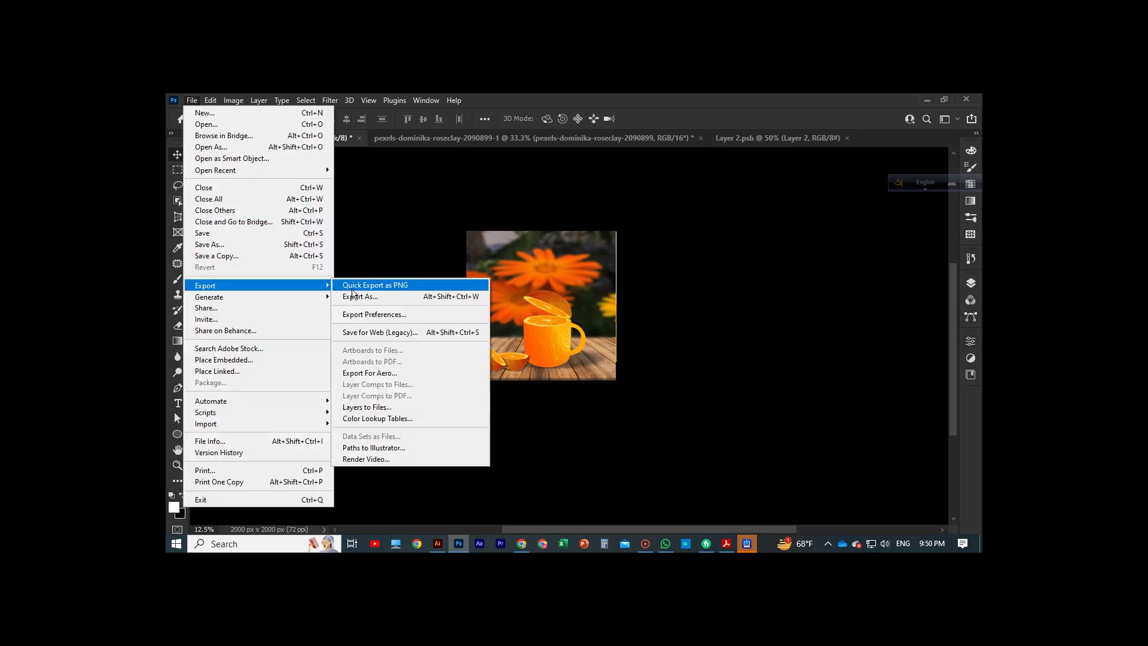
# Export the finished image as a JPG via Export As, opening the save location dialog.
pyautogui.click(370, 297)
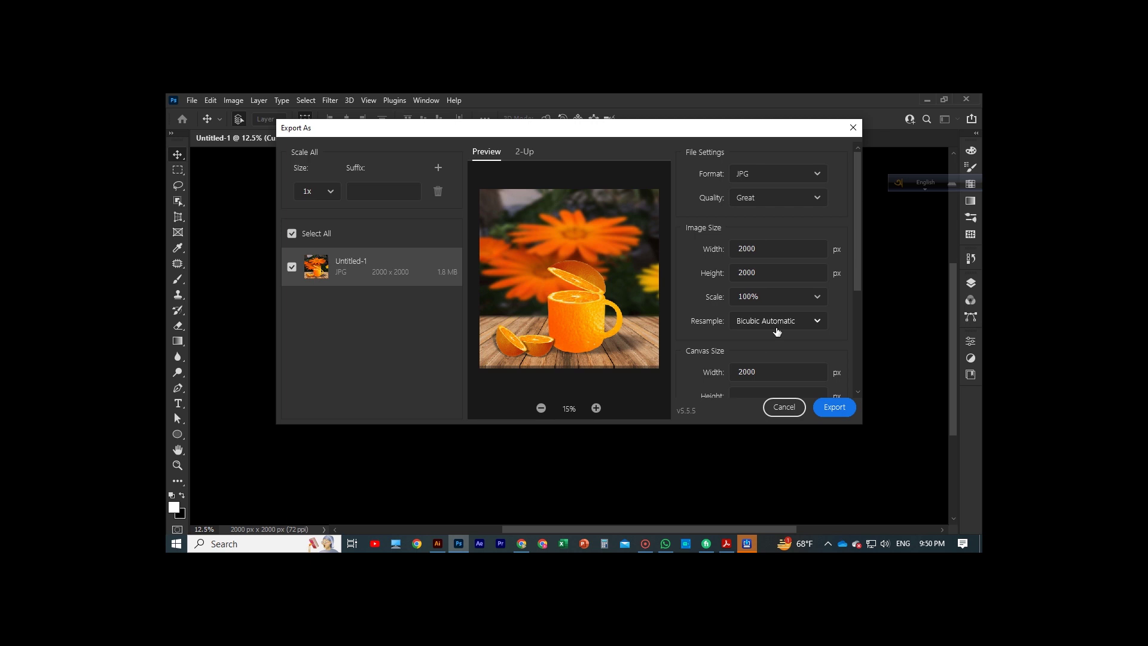
pyautogui.click(833, 407)
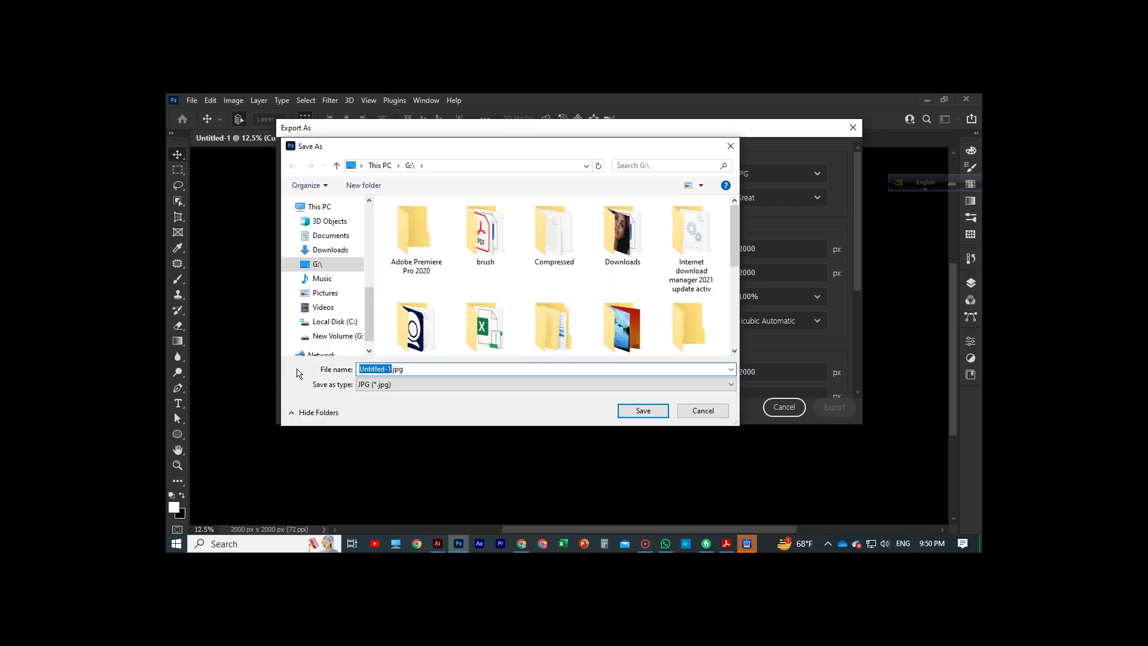